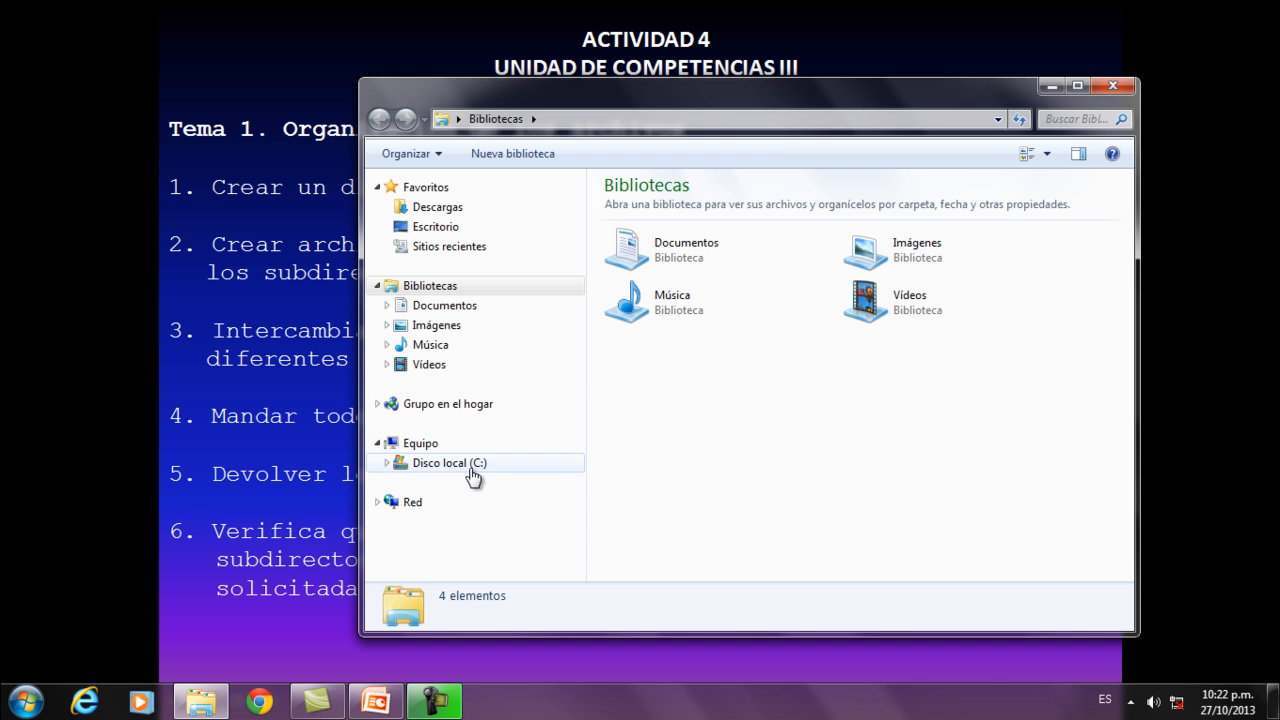
Create a new folder named SISTEMAS OPERATIVOS in the root of local disk C:.
{"action": "left_click", "coordinate": [472, 465]}
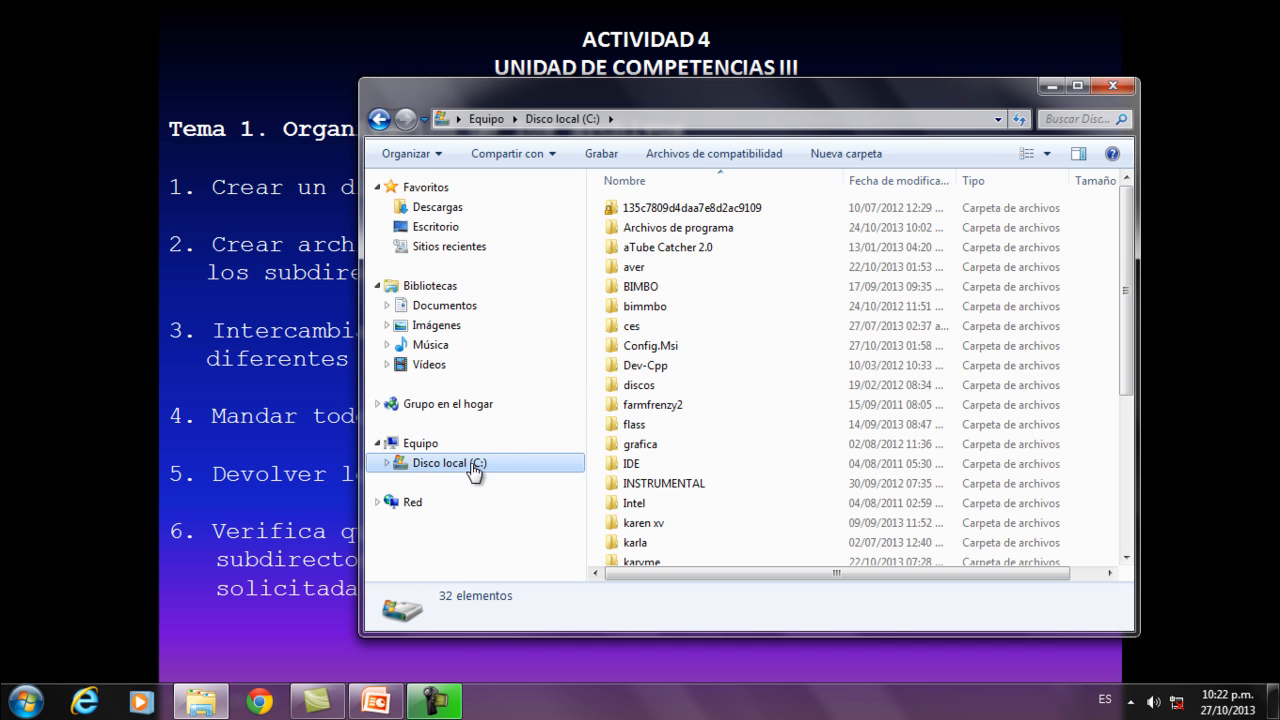
{"action": "right_click", "coordinate": [748, 366]}
{"action": "mouse_move", "coordinate": [793, 567]}
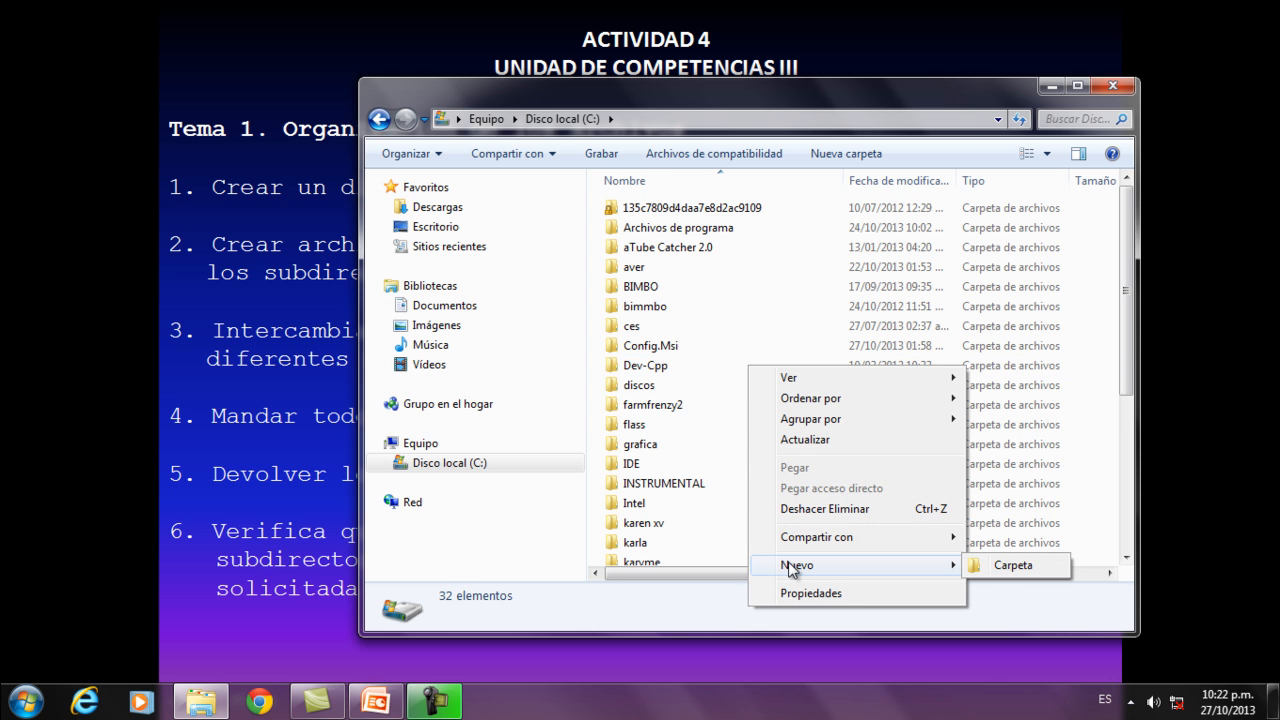
{"action": "left_click", "coordinate": [1000, 566]}
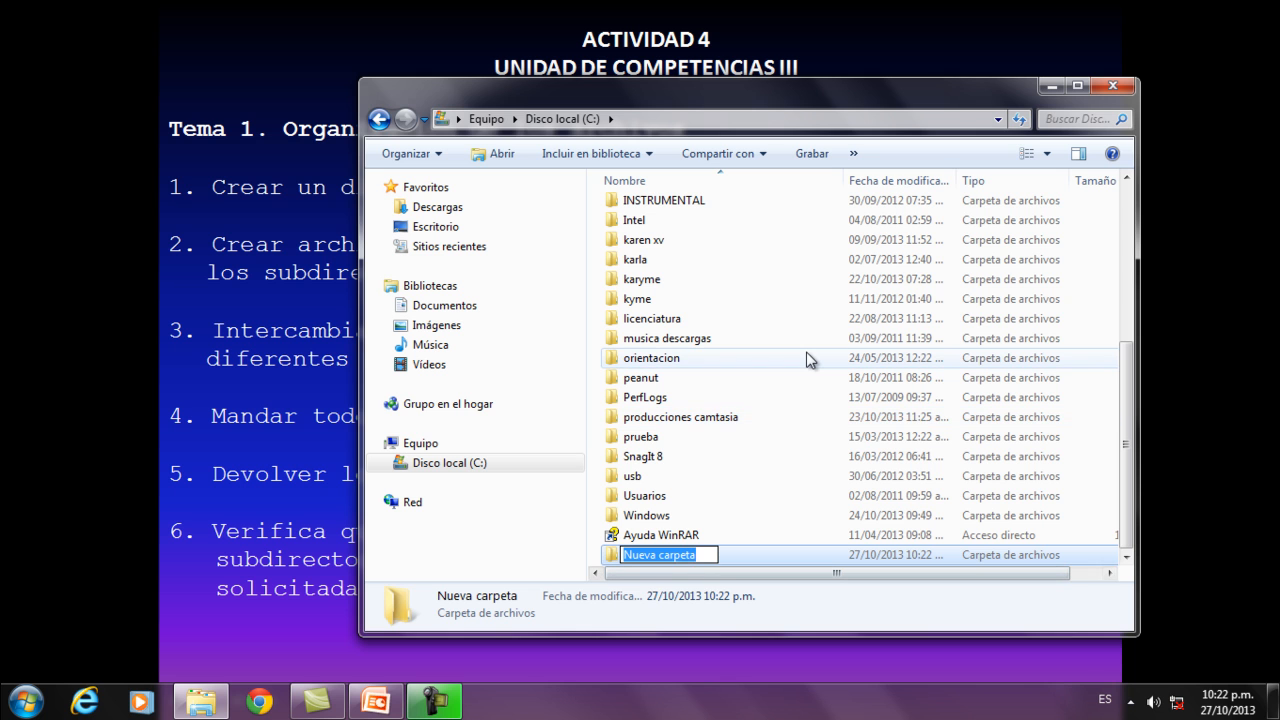
{"action": "type", "text": "S"}
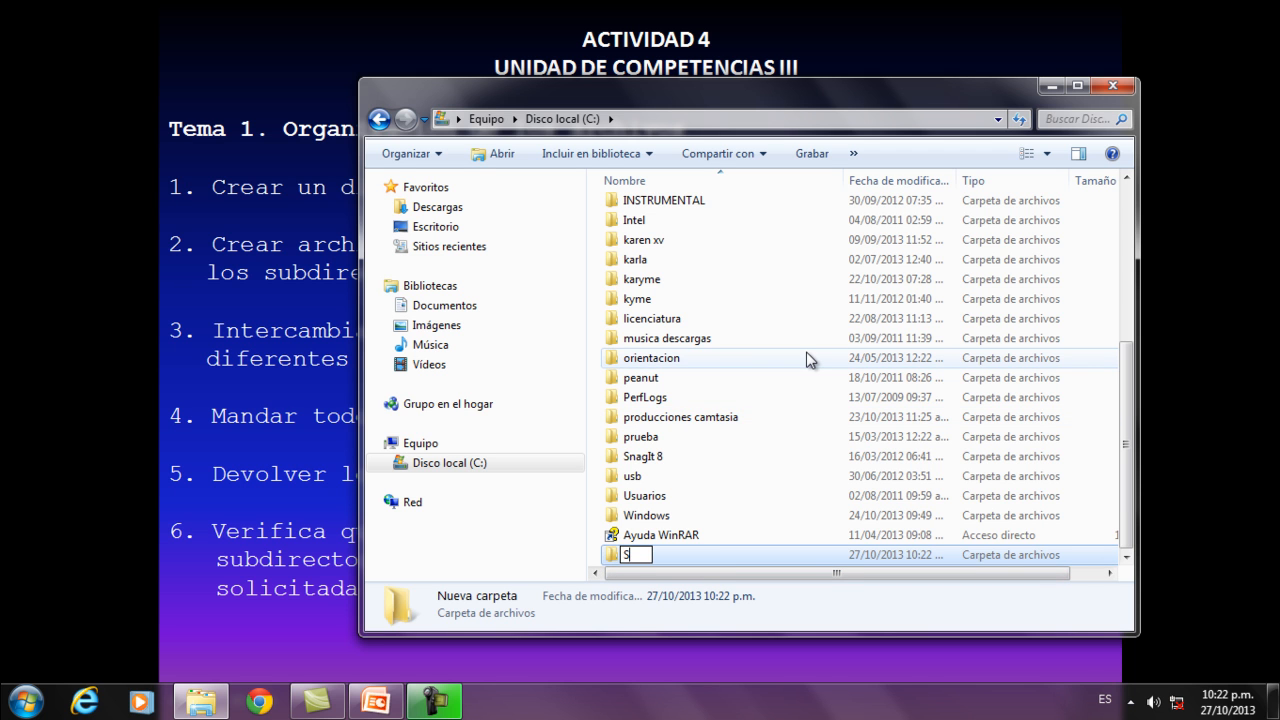
{"action": "type", "text": "ISTEMAS"}
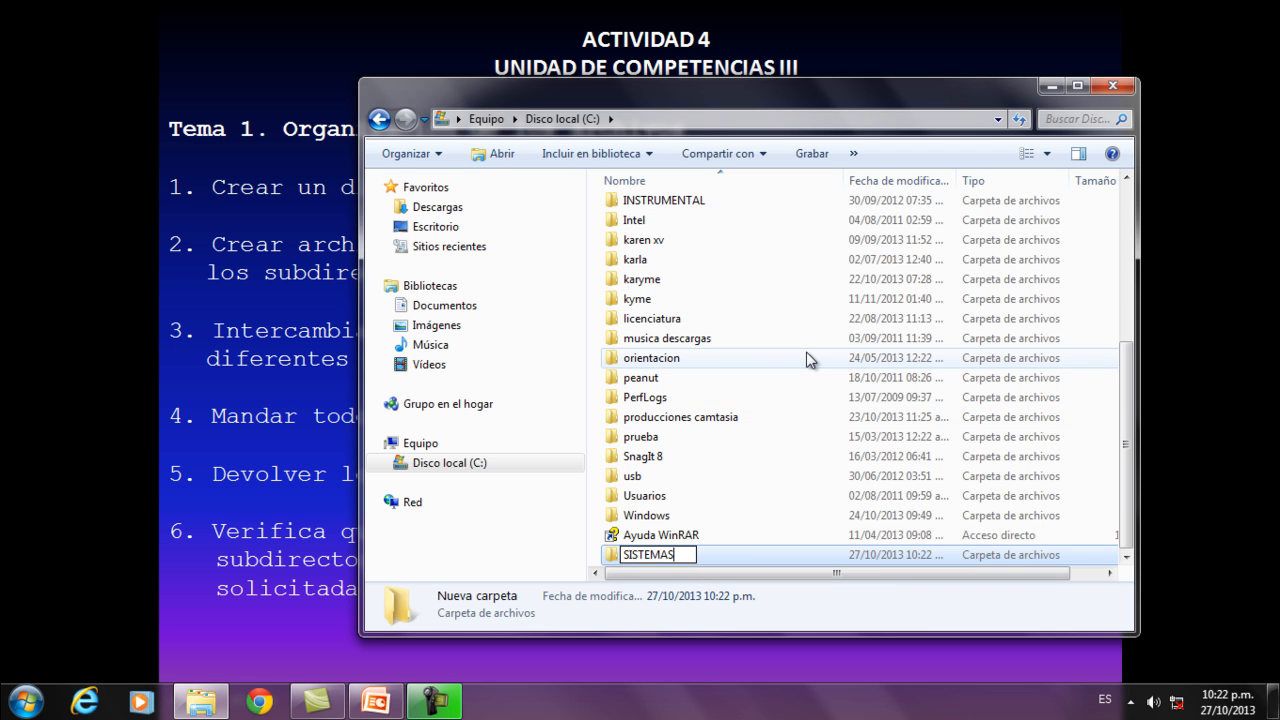
{"action": "type", "text": " OPERATIVOS"}
{"action": "key", "text": "Return"}
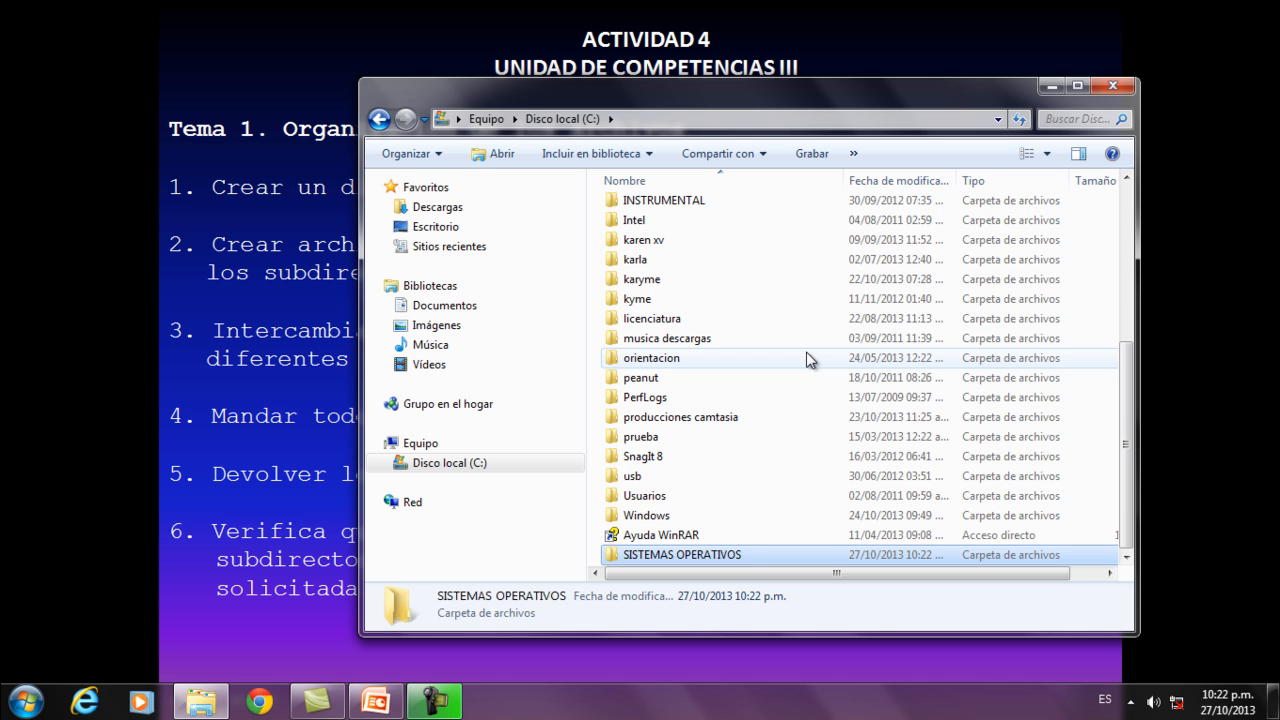
Open the SISTEMAS OPERATIVOS folder and create a subfolder named DOCUMENTOS inside it.
{"action": "key", "text": "Return"}
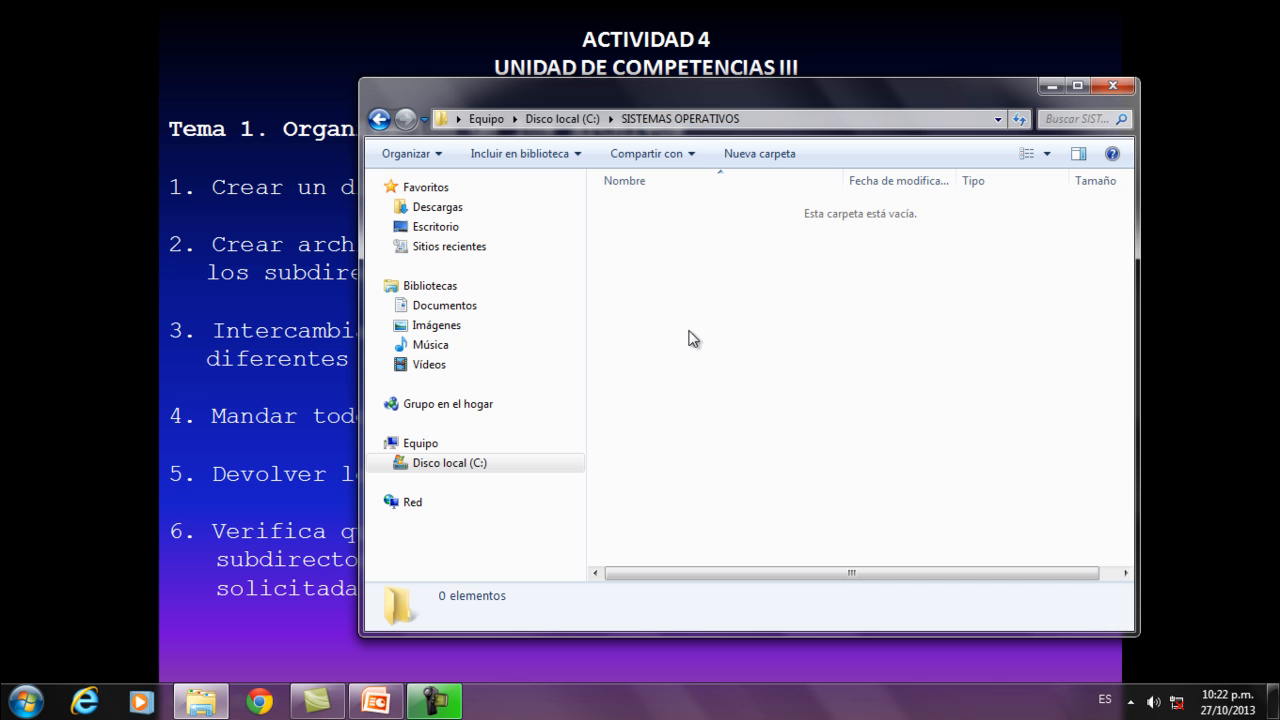
{"action": "left_click_drag", "start_coordinate": [697, 85], "coordinate": [556, 83]}
{"action": "right_click", "coordinate": [573, 300]}
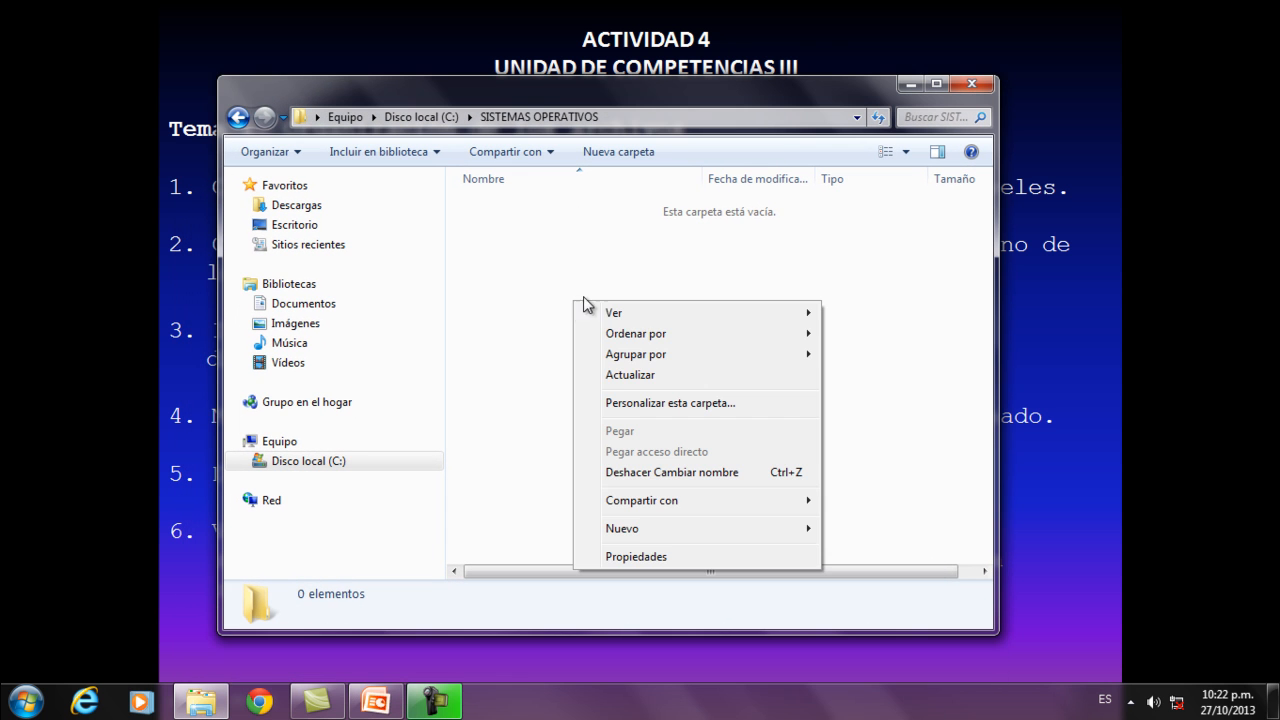
{"action": "mouse_move", "coordinate": [626, 528]}
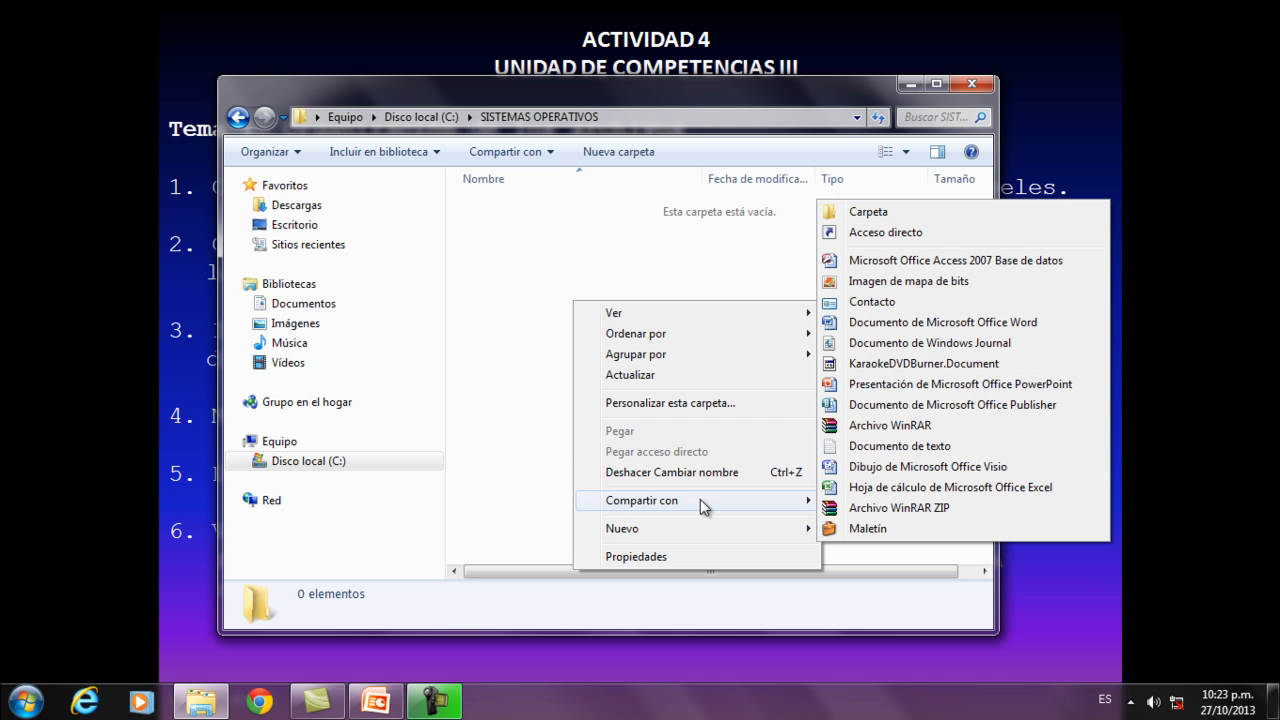
{"action": "mouse_move", "coordinate": [700, 527]}
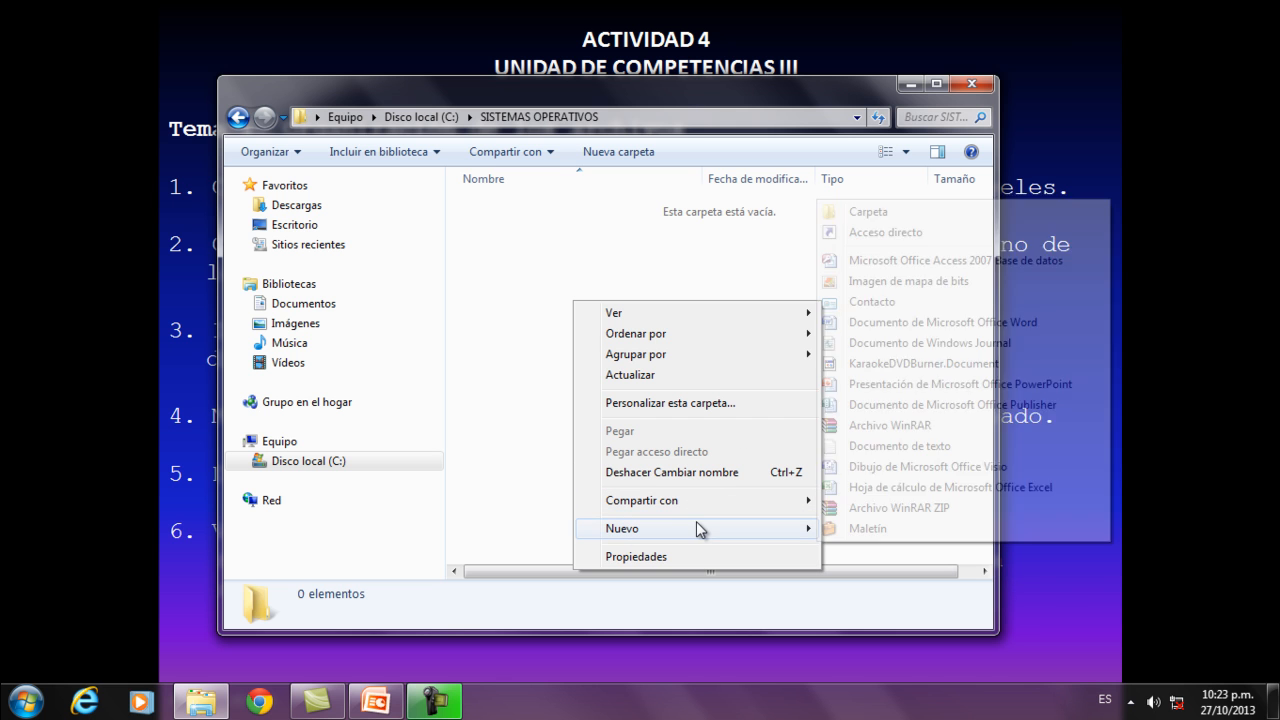
{"action": "left_click", "coordinate": [857, 211]}
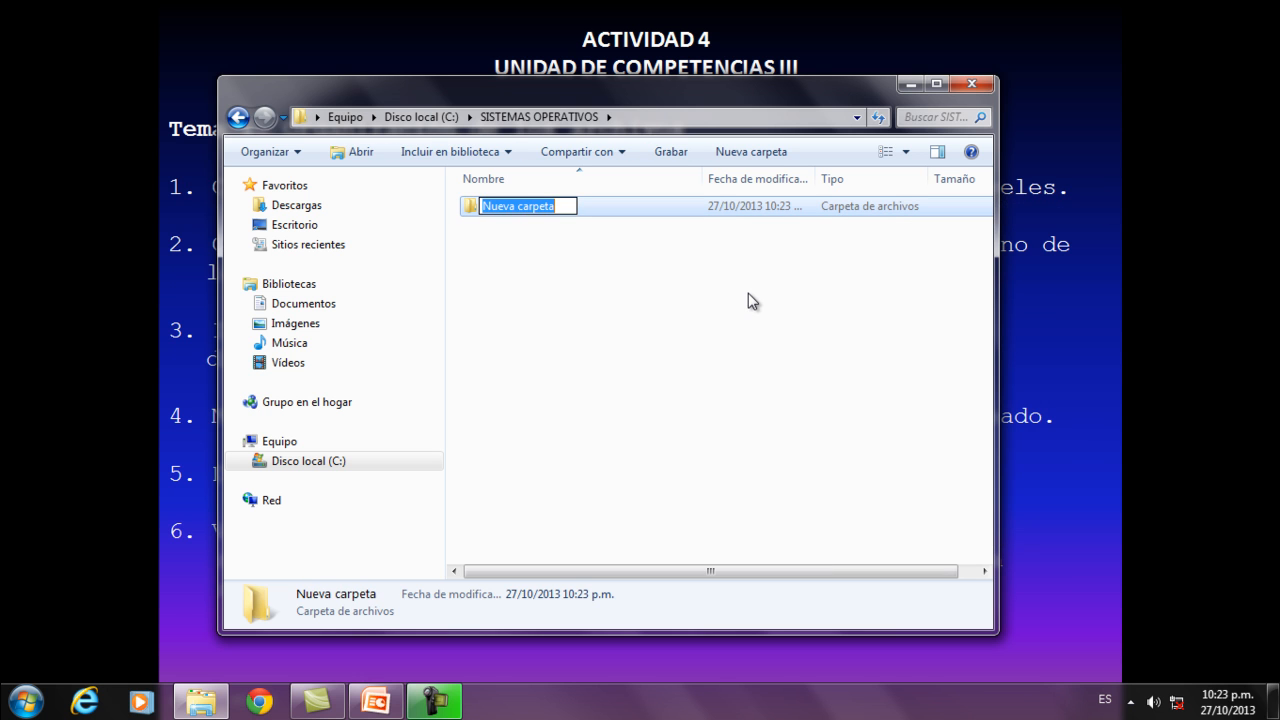
{"action": "type", "text": "DOCUMENTOS"}
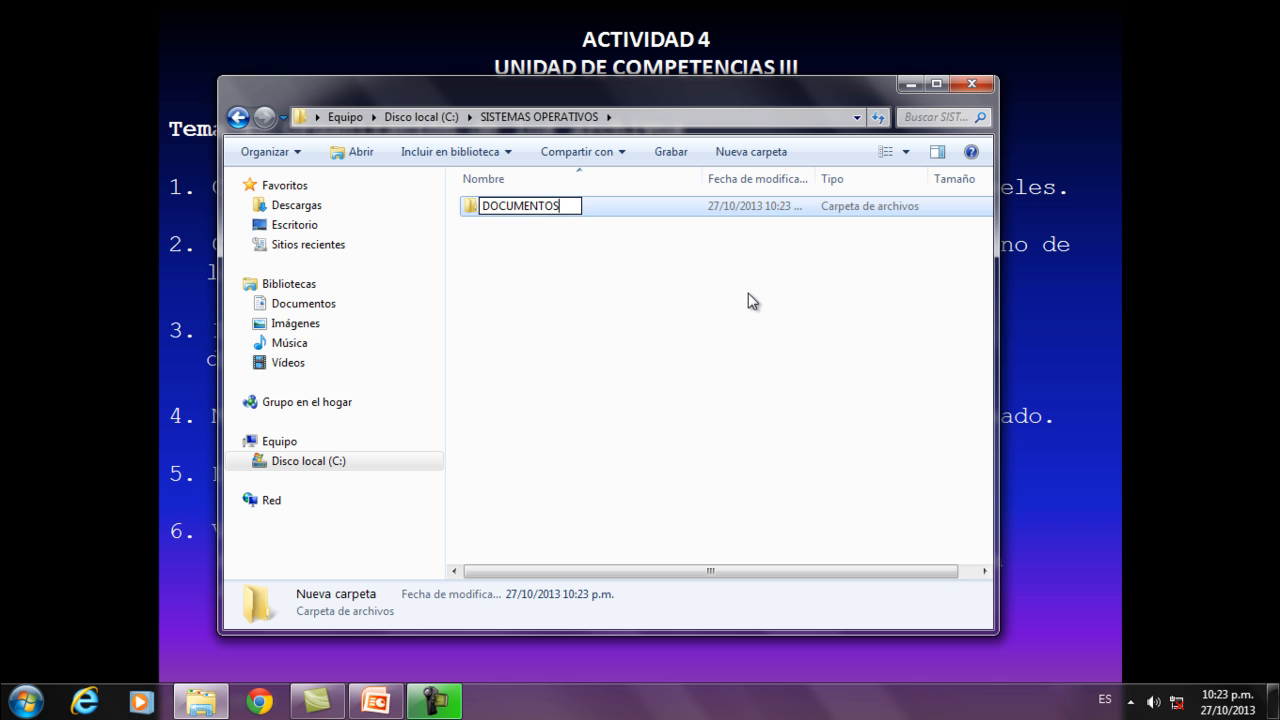
{"action": "key", "text": "Return"}
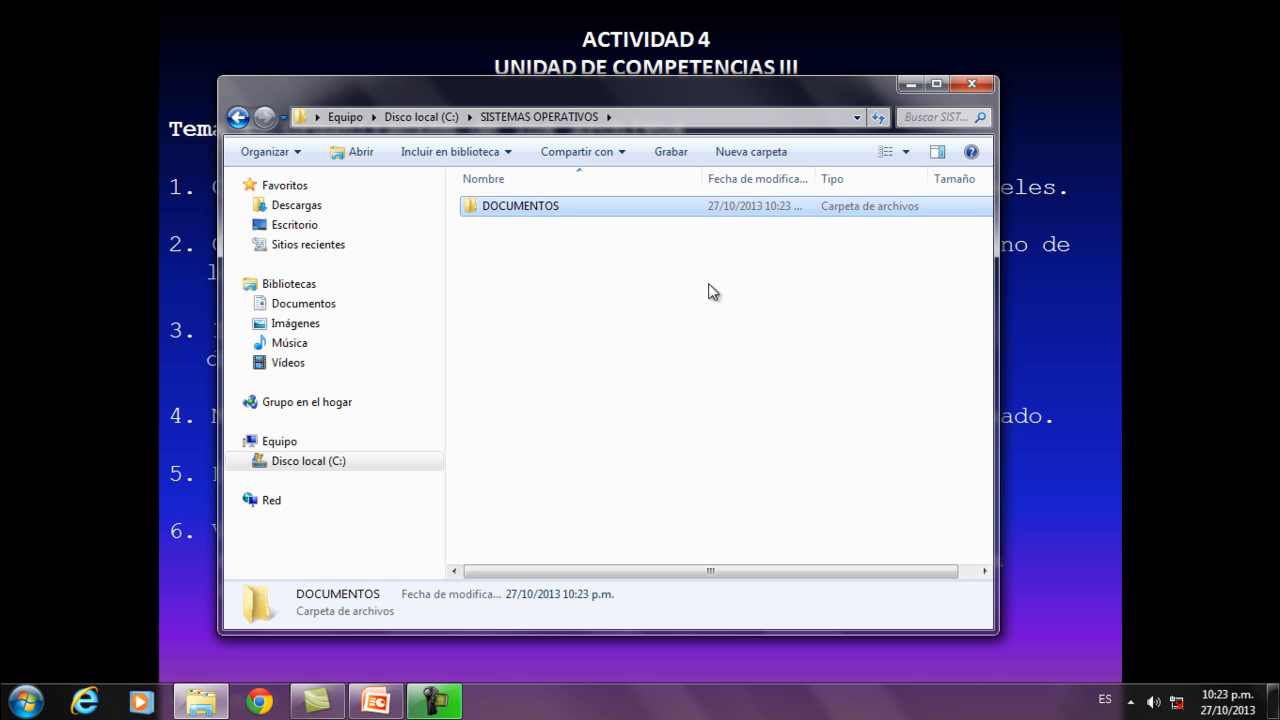
Create a second subfolder named HOJAS DE CALCULO inside SISTEMAS OPERATIVOS.
{"action": "right_click", "coordinate": [623, 293]}
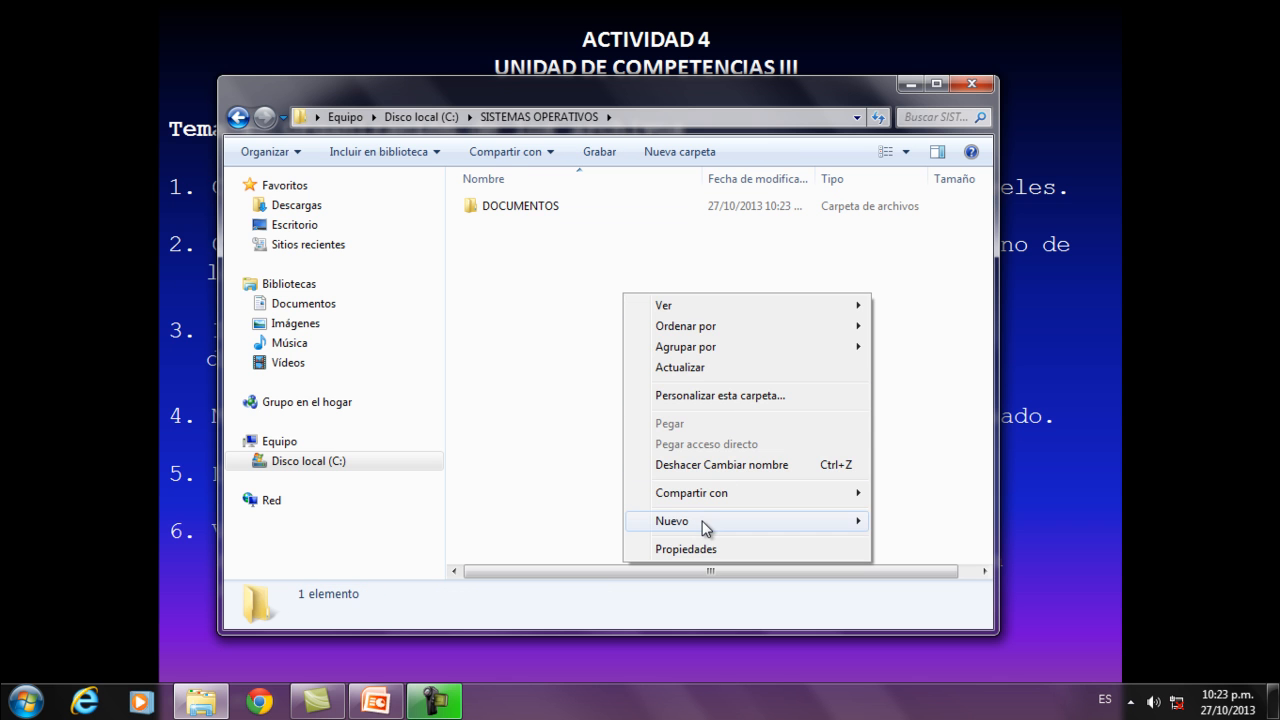
{"action": "mouse_move", "coordinate": [709, 523]}
{"action": "left_click", "coordinate": [934, 204]}
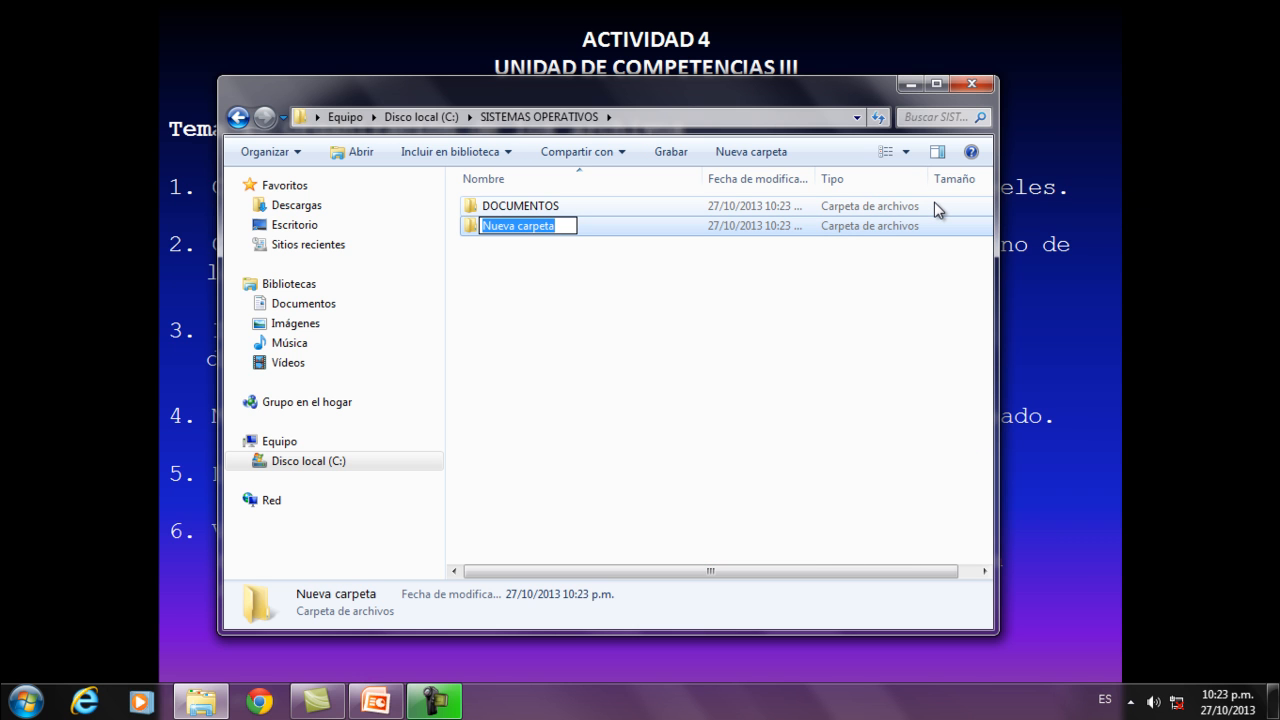
{"action": "type", "text": "H"}
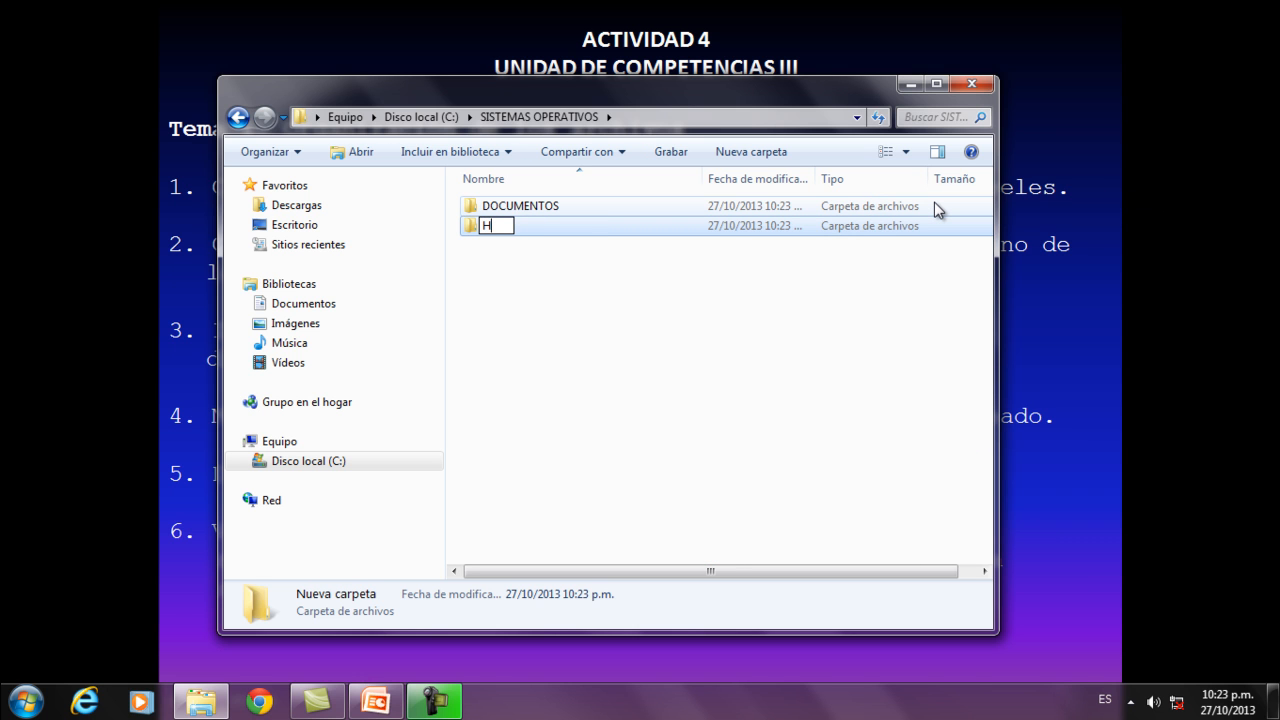
{"action": "type", "text": "OJAS DE CAL"}
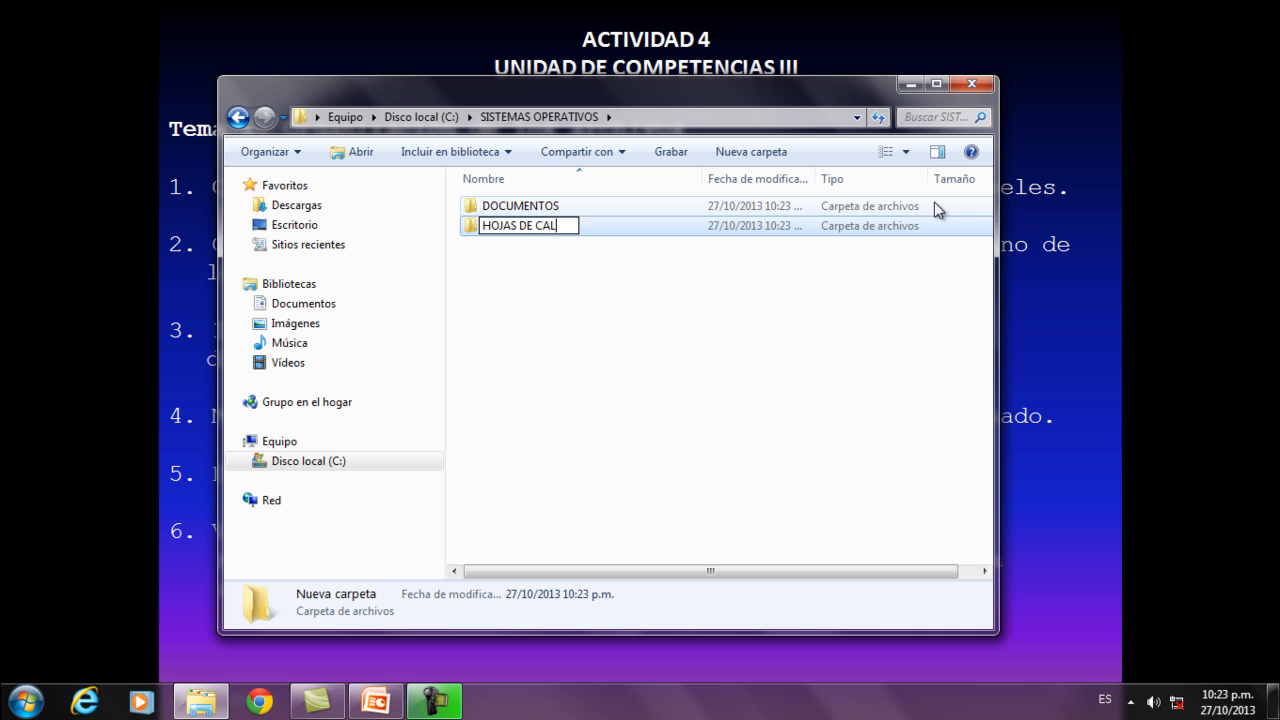
{"action": "type", "text": "CULO"}
{"action": "key", "text": "Return"}
Create a third subfolder named DIBUJOS inside SISTEMAS OPERATIVOS.
{"action": "right_click", "coordinate": [627, 316]}
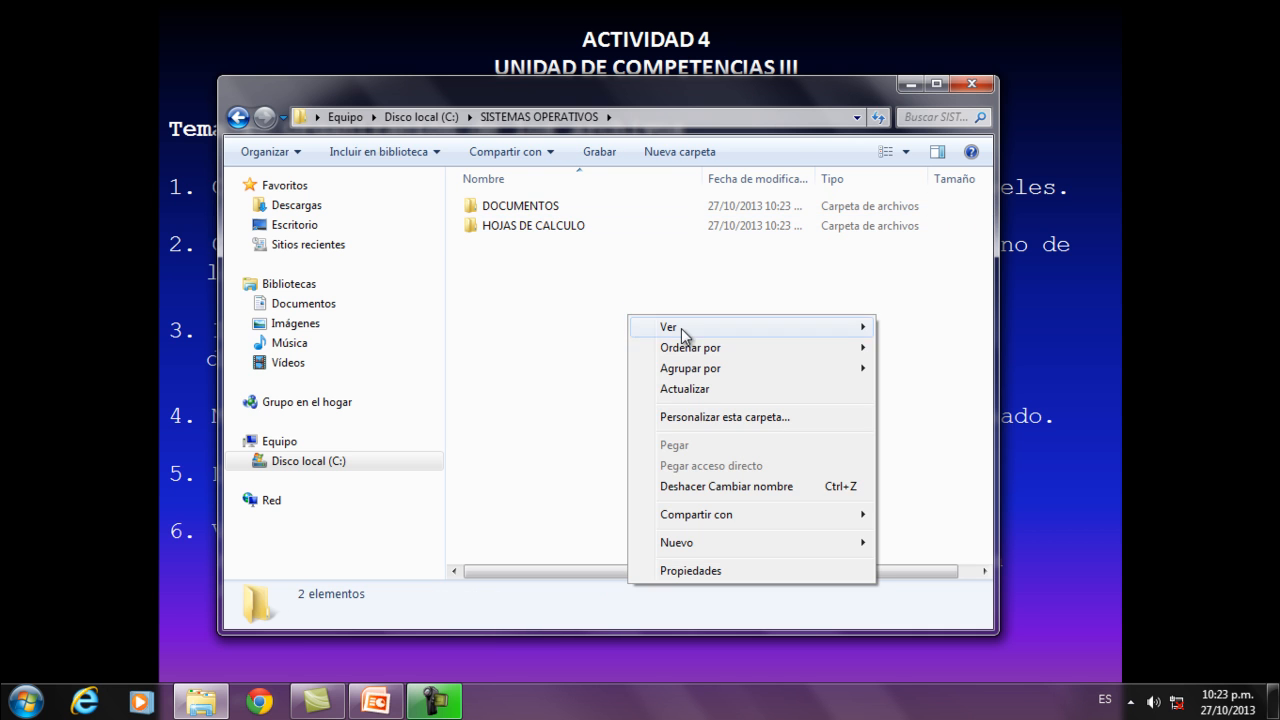
{"action": "mouse_move", "coordinate": [695, 541]}
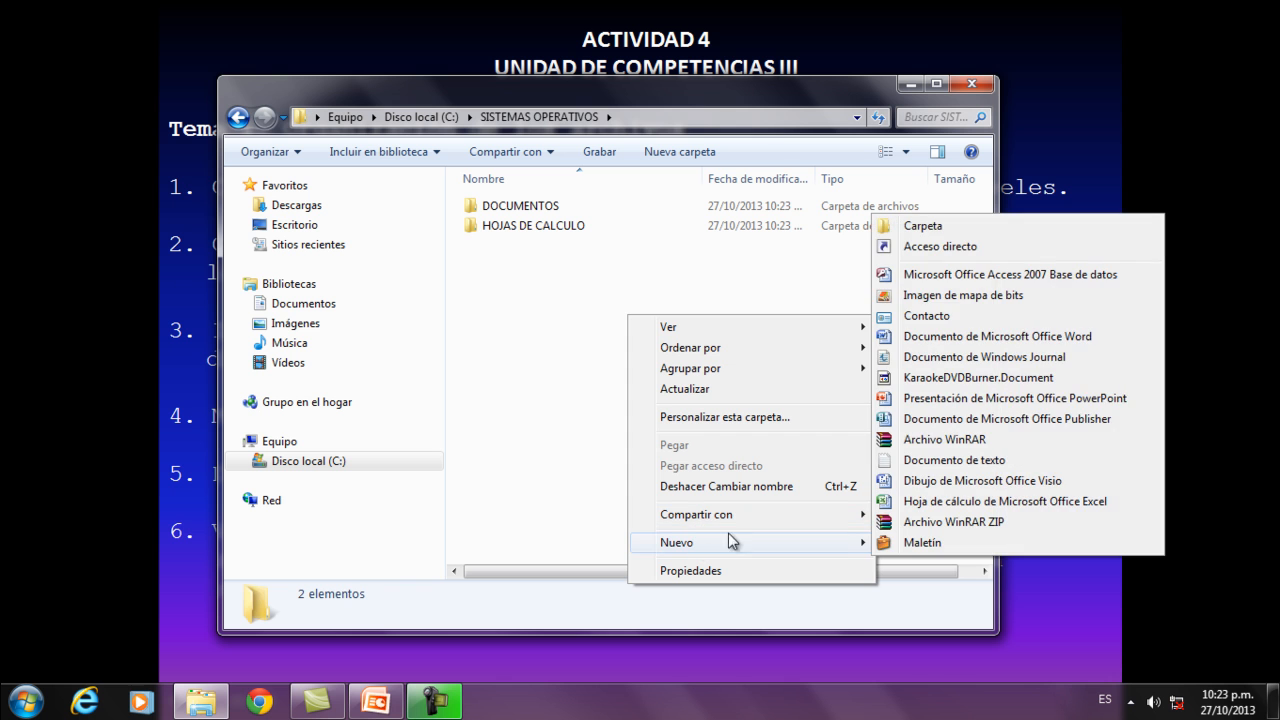
{"action": "left_click", "coordinate": [928, 226]}
{"action": "type", "text": "DI"}
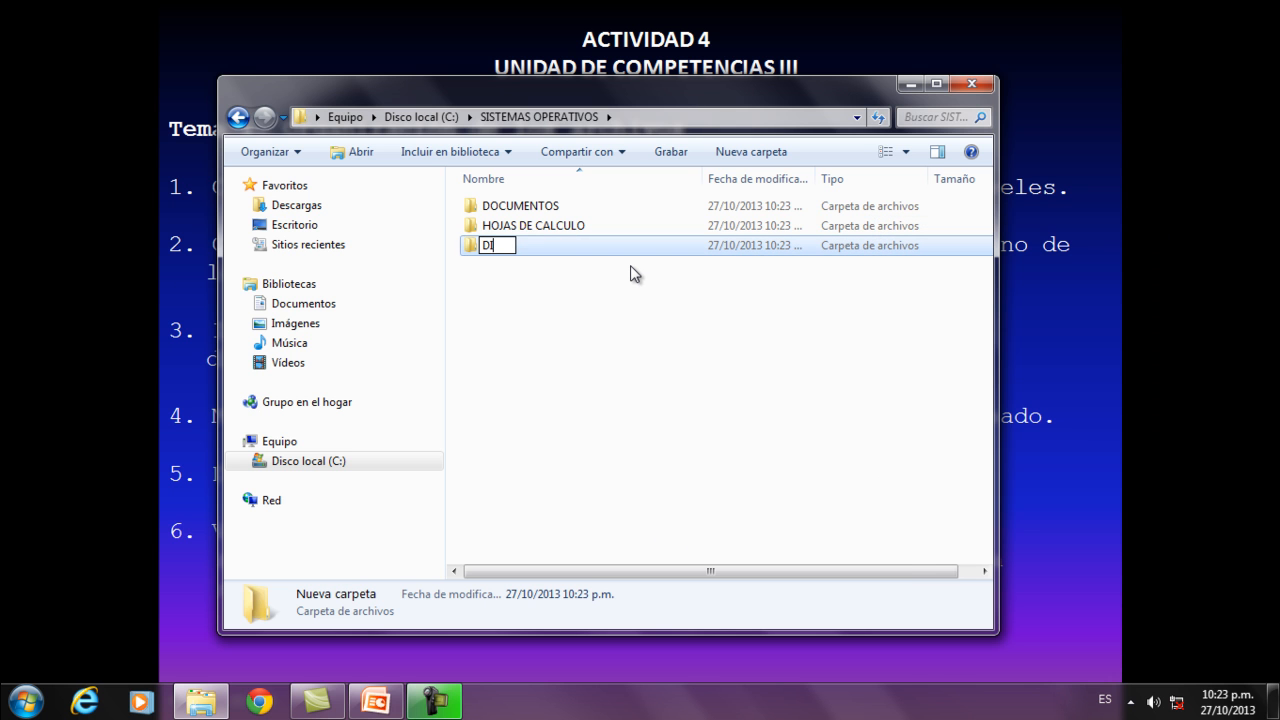
{"action": "type", "text": "BUJOS"}
{"action": "key", "text": "Return"}
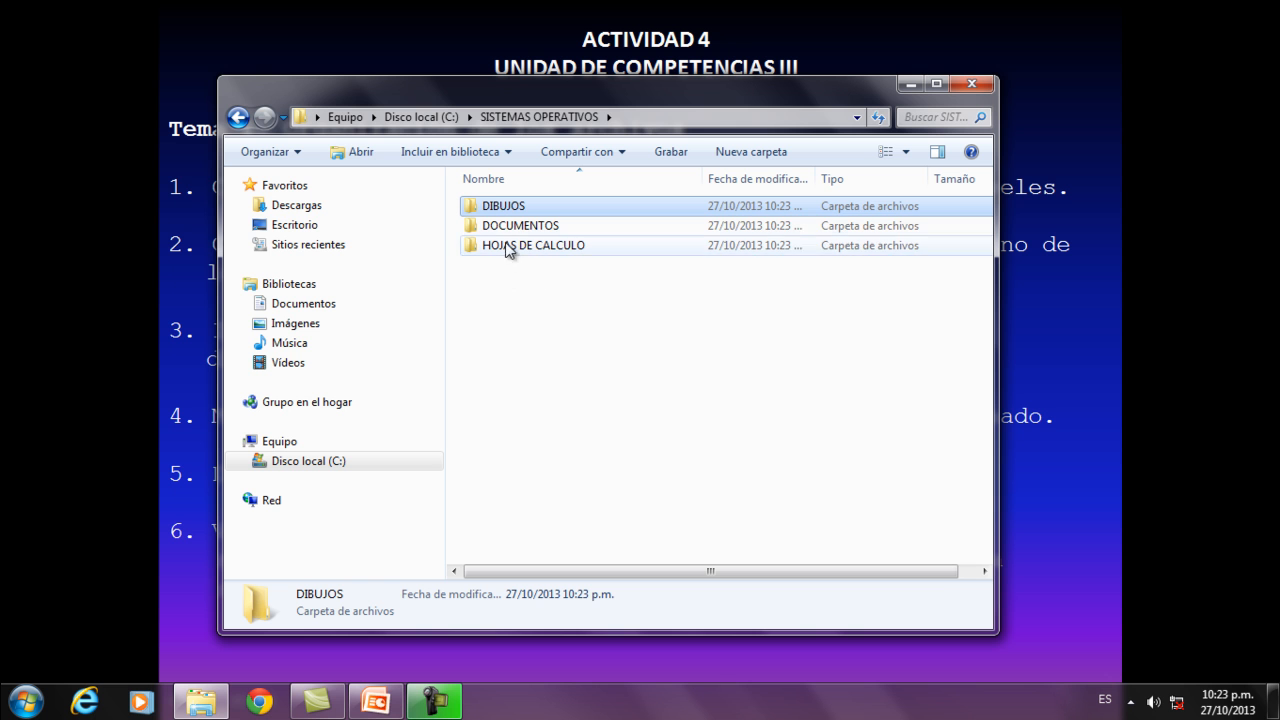
Minimise the folder window to read the activity instructions on the slide, and restore it.
{"action": "left_click_drag", "start_coordinate": [603, 98], "coordinate": [627, 182]}
{"action": "left_click", "coordinate": [938, 180]}
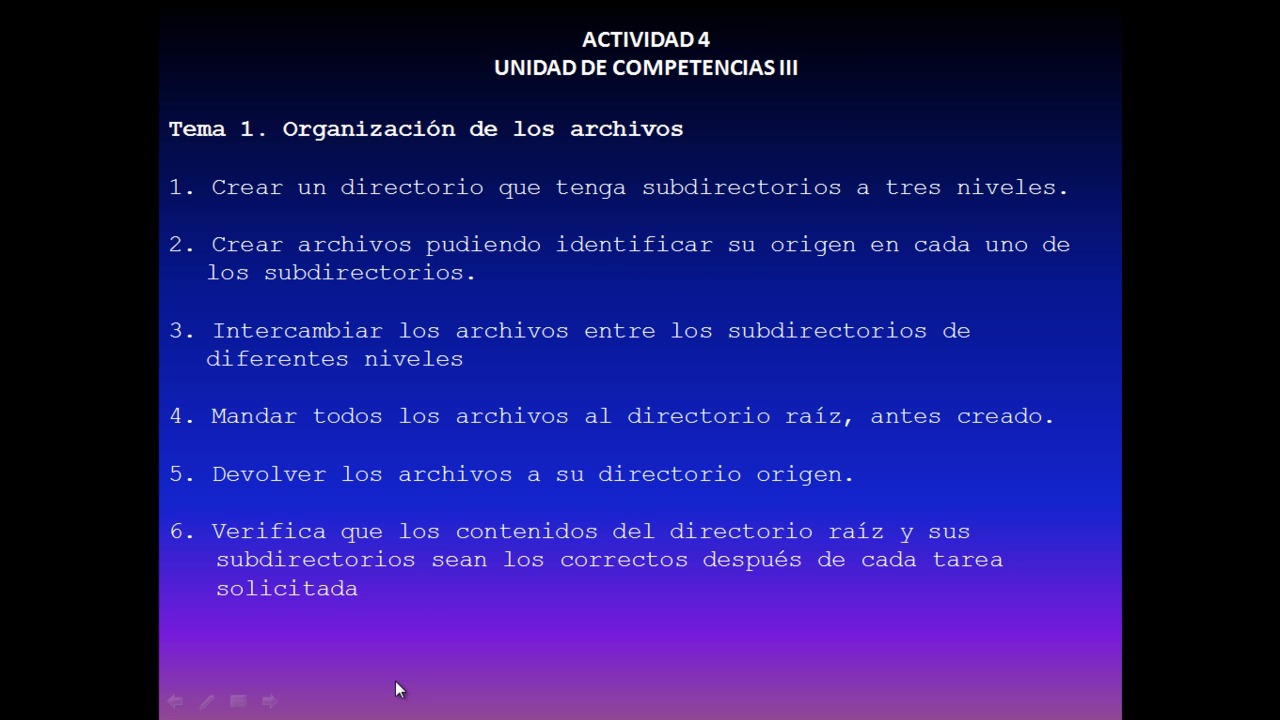
{"action": "key", "text": "super"}
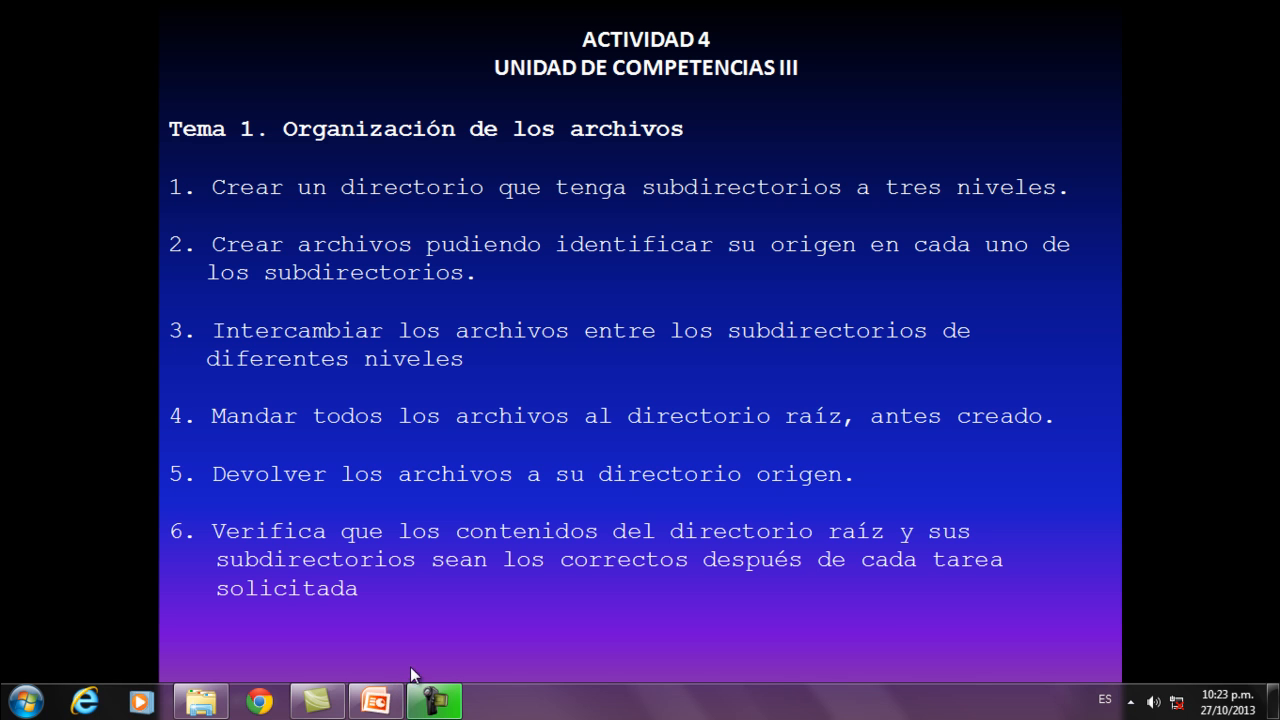
{"action": "left_click", "coordinate": [199, 711]}
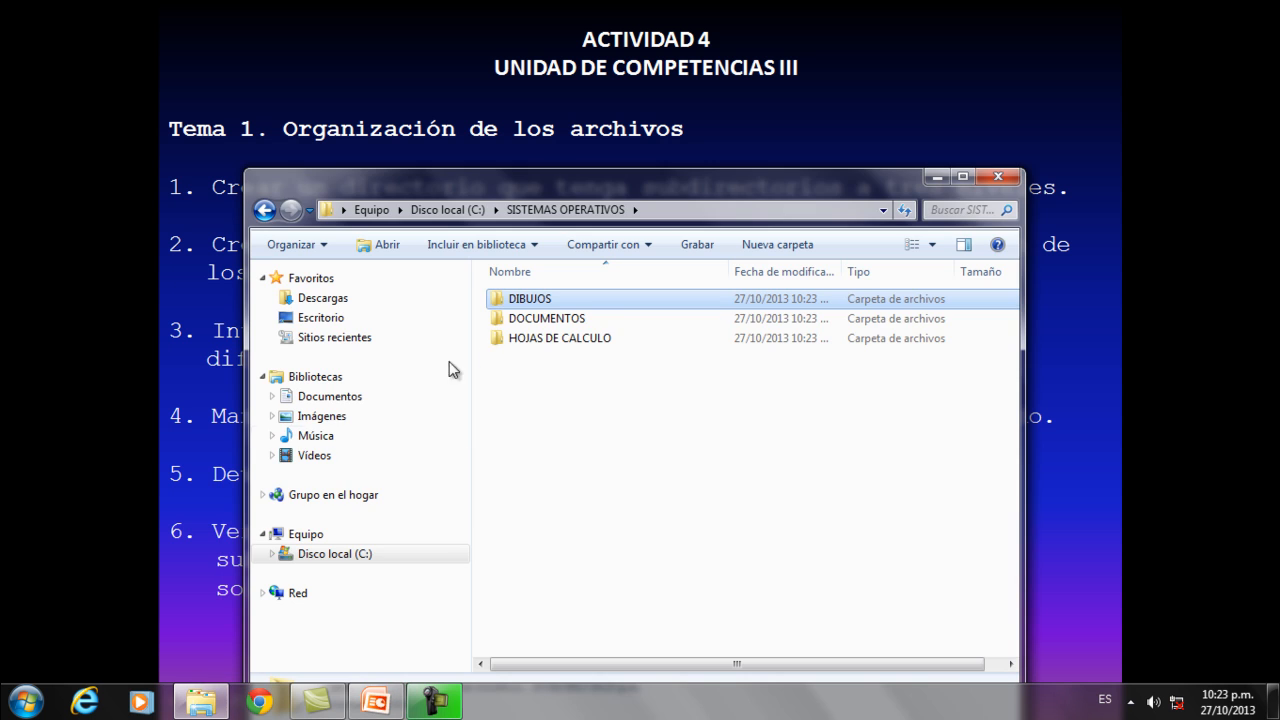
Switch to Microsoft Word 2007 and write EJEMPLO DE DOCUMENTOS in a new blank document.
{"action": "left_click", "coordinate": [25, 702]}
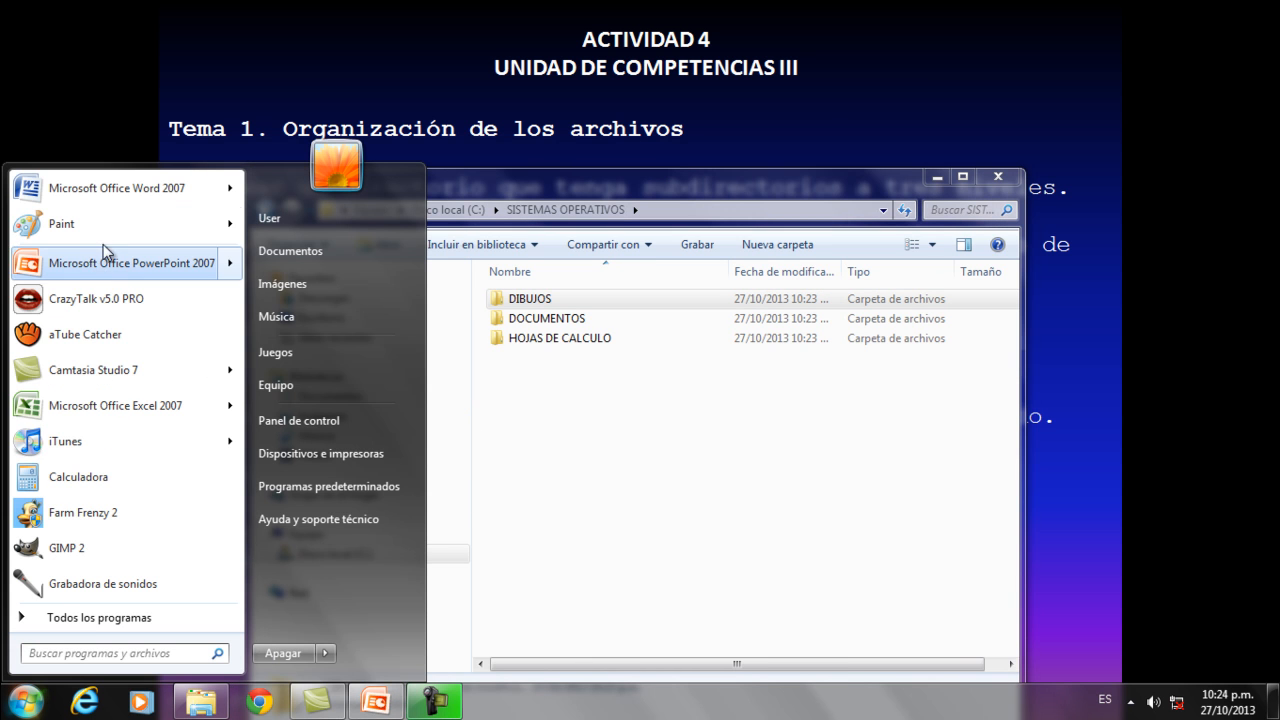
{"action": "left_click", "coordinate": [130, 188]}
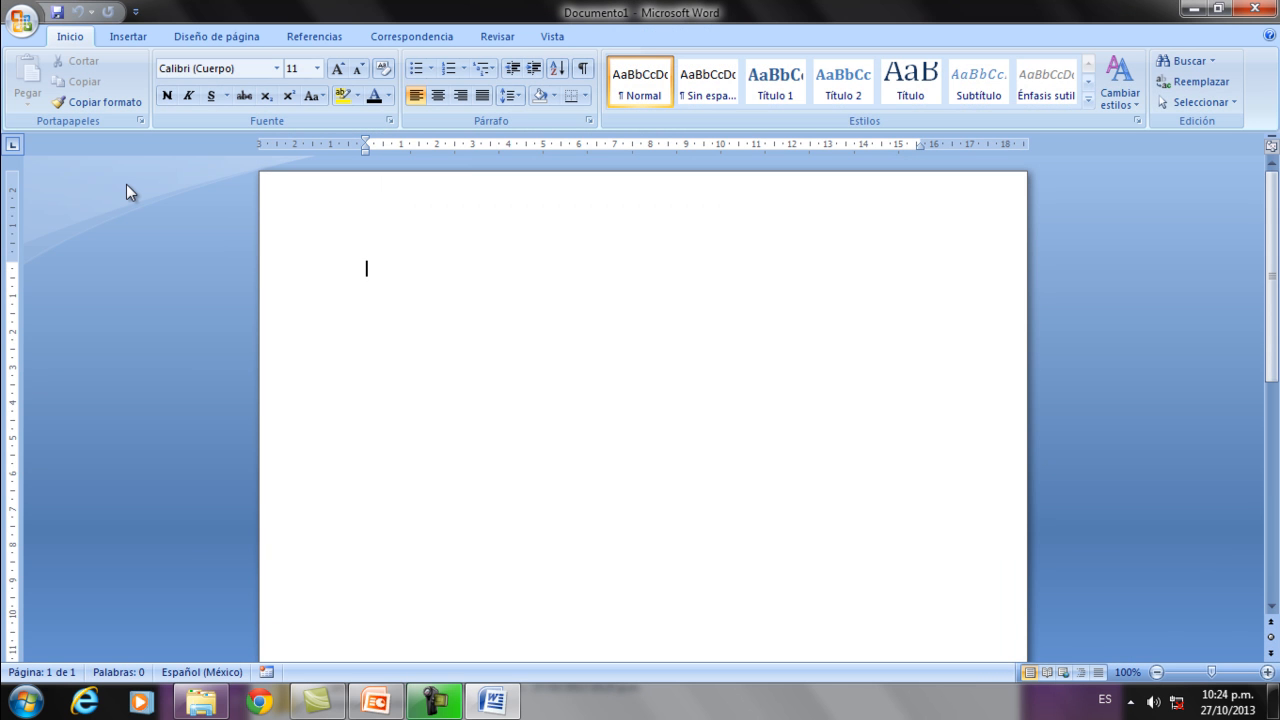
{"action": "type", "text": "EJEMPLO"}
{"action": "key", "text": "BackSpace"}
{"action": "type", "text": "LO DE "}
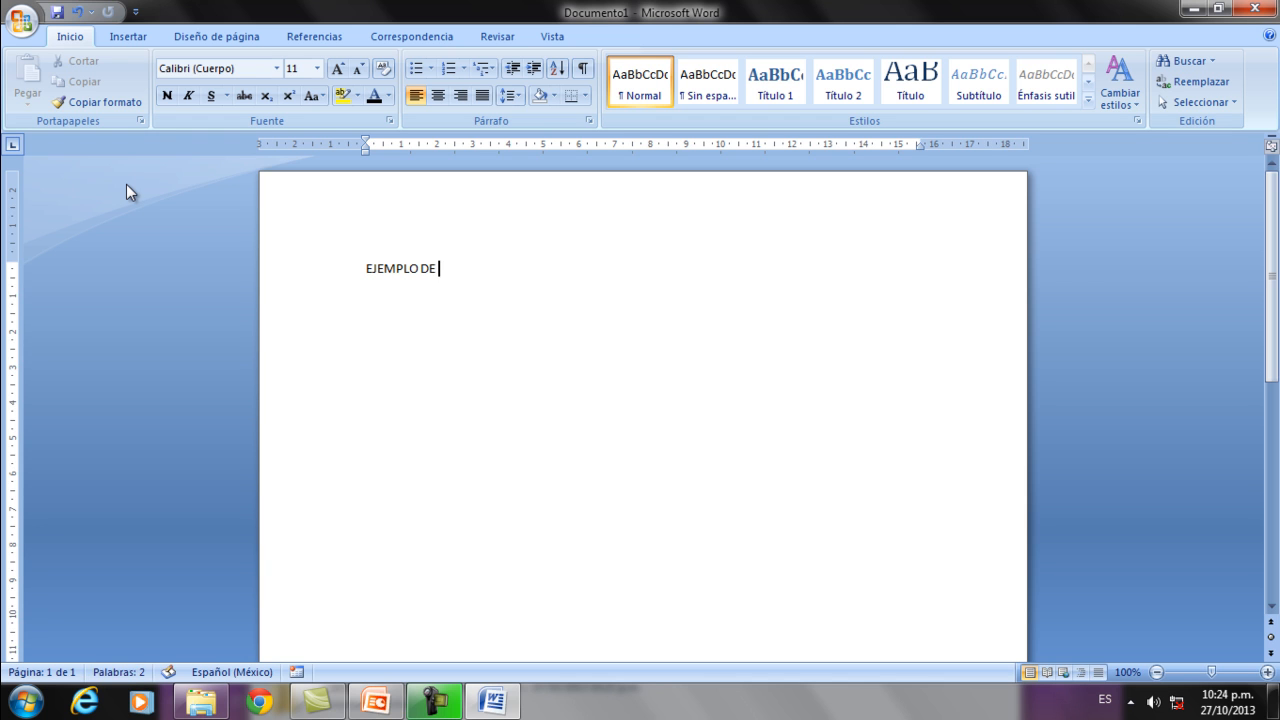
{"action": "type", "text": "DOCUMENTOSS"}
{"action": "key", "text": "BackSpace"}
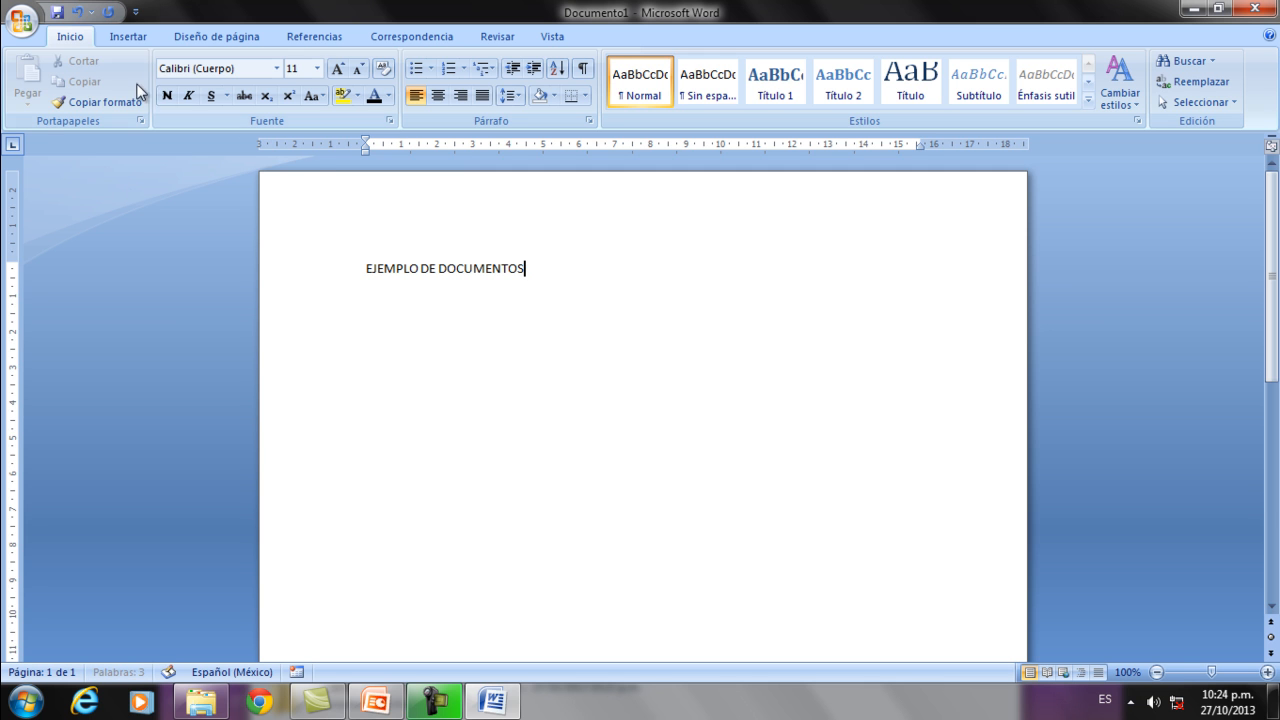
Start saving the document and choose the DOCUMENTOS subfolder of SISTEMAS OPERATIVOS on drive C: as its location.
{"action": "left_click", "coordinate": [60, 16]}
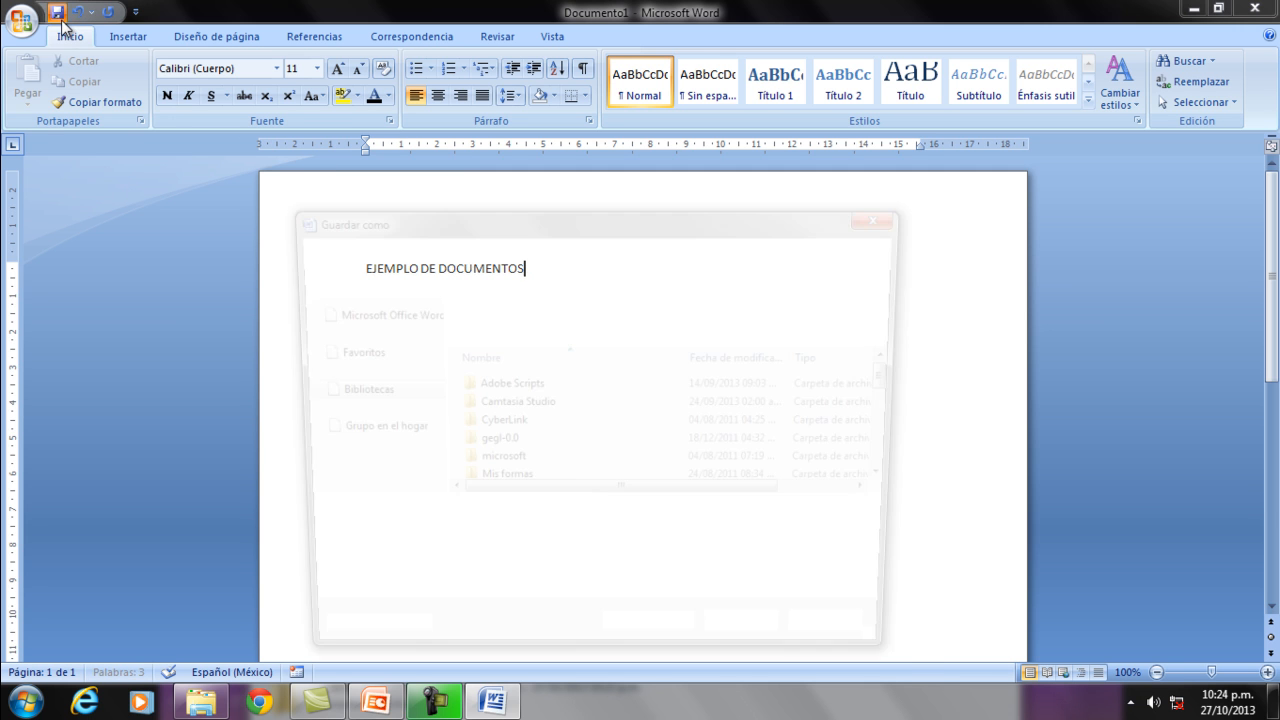
{"action": "left_click", "coordinate": [322, 423]}
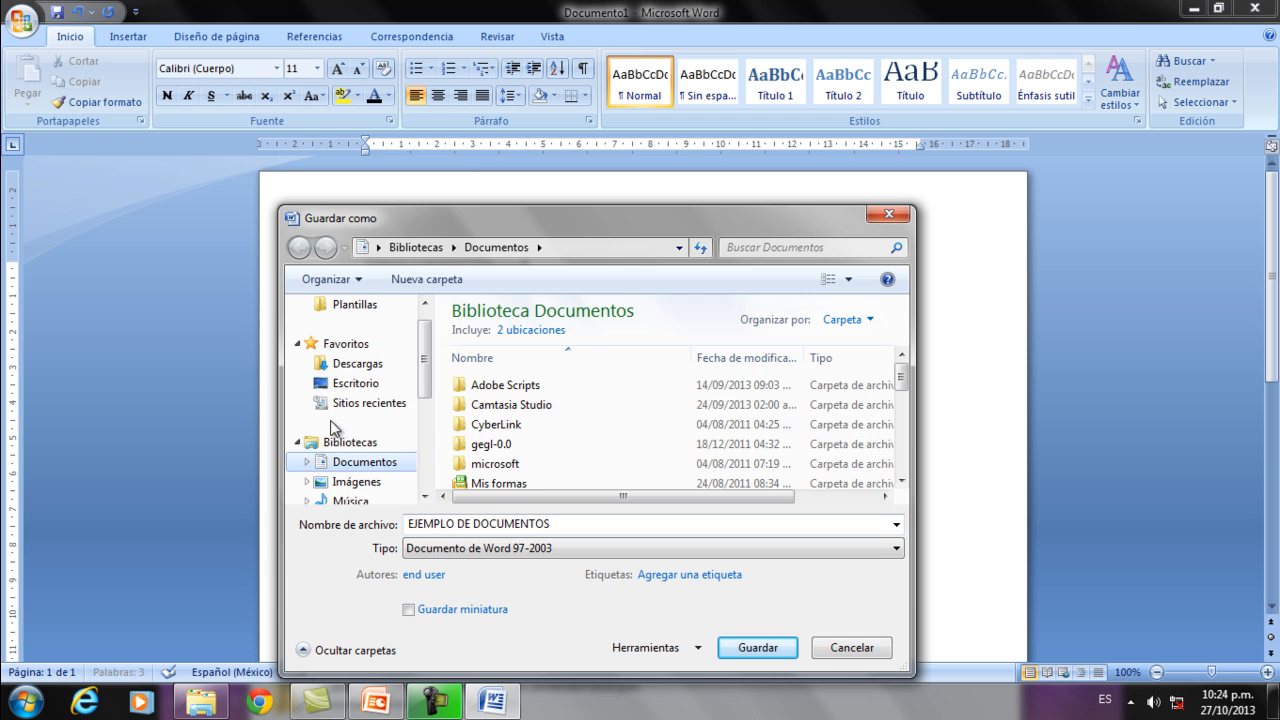
{"action": "scroll", "coordinate": [330, 425], "scroll_direction": "down", "scroll_amount": 3}
{"action": "left_click", "coordinate": [333, 424]}
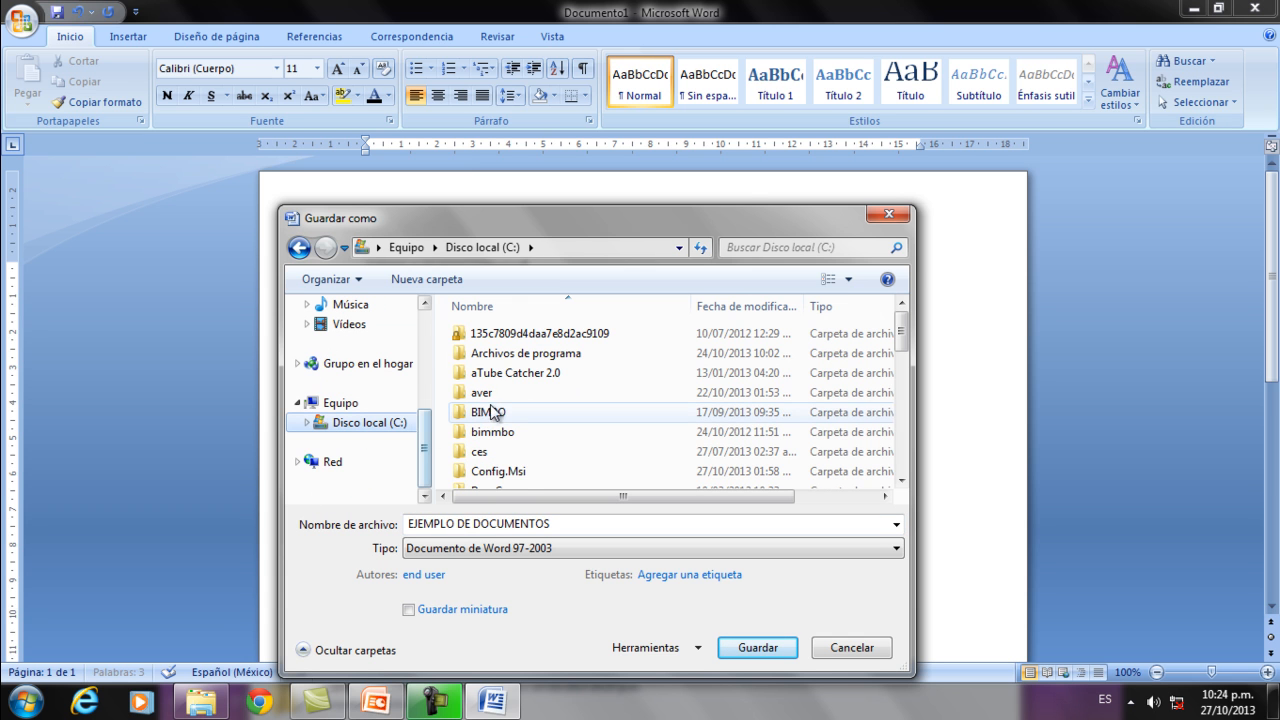
{"action": "left_click", "coordinate": [548, 411]}
{"action": "scroll", "coordinate": [548, 410], "scroll_direction": "down", "scroll_amount": 5}
{"action": "scroll", "coordinate": [548, 411], "scroll_direction": "down", "scroll_amount": 2}
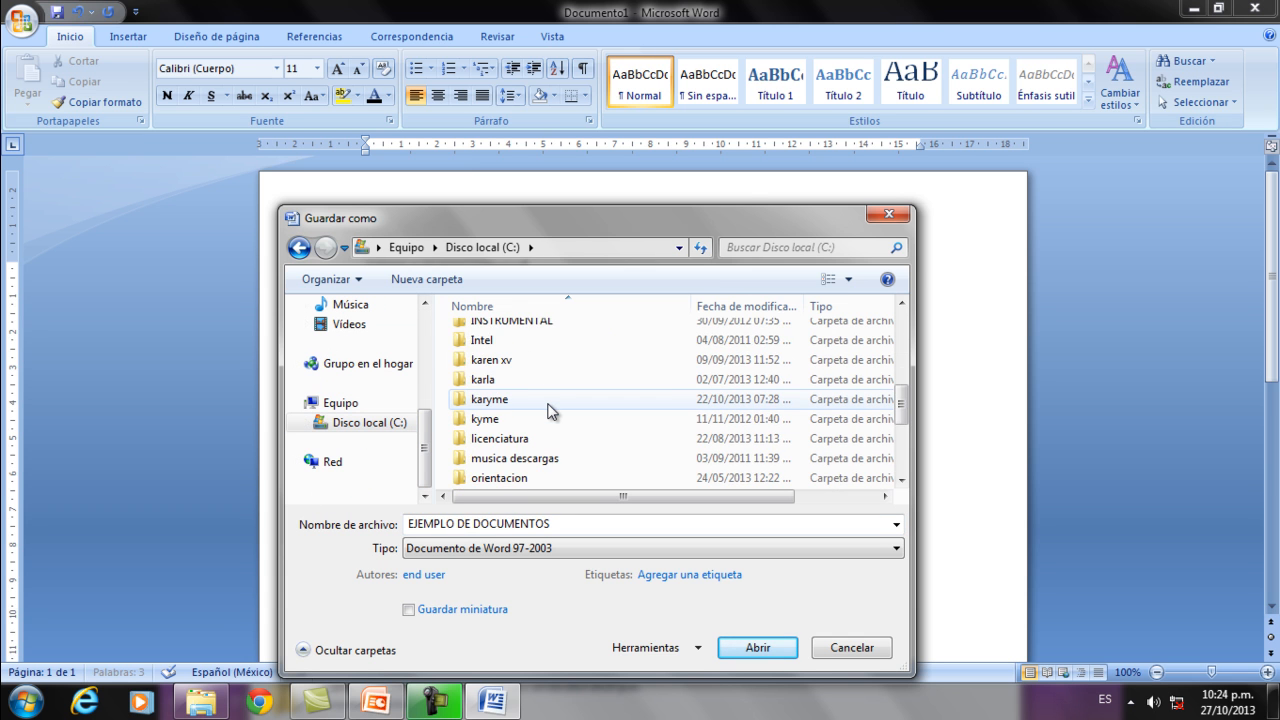
{"action": "scroll", "coordinate": [548, 410], "scroll_direction": "down", "scroll_amount": 2}
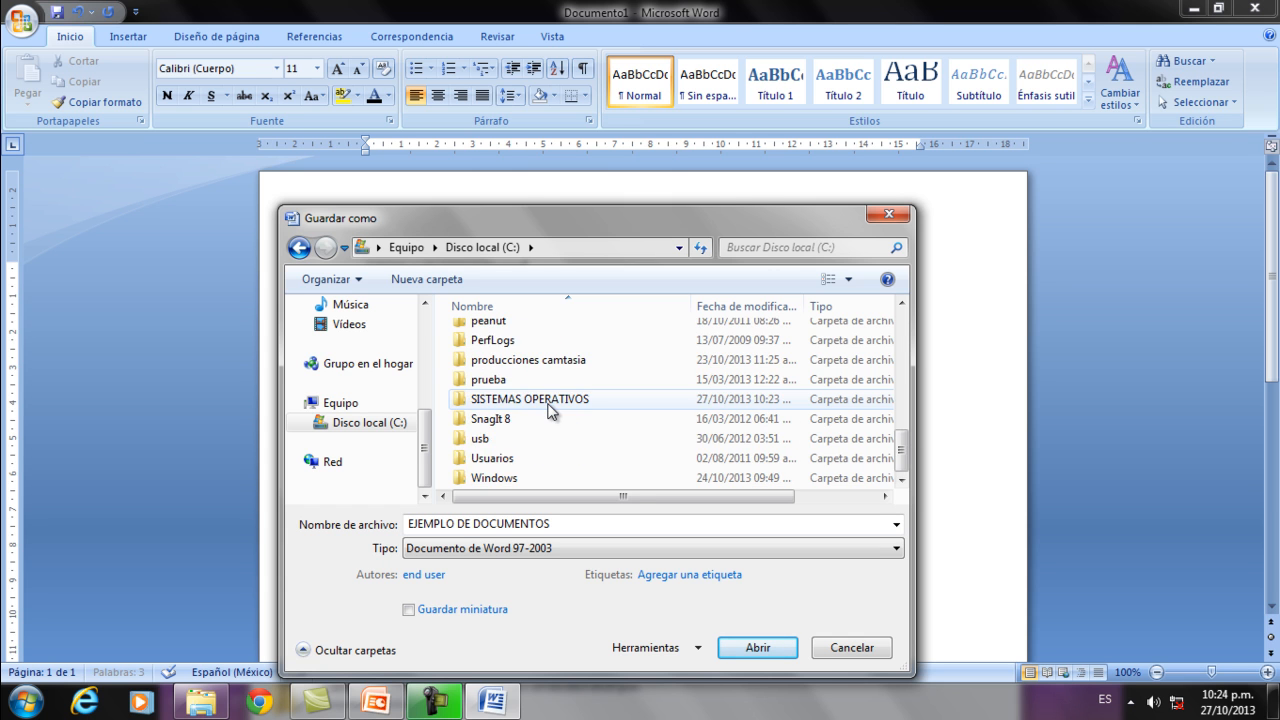
{"action": "double_click", "coordinate": [548, 400]}
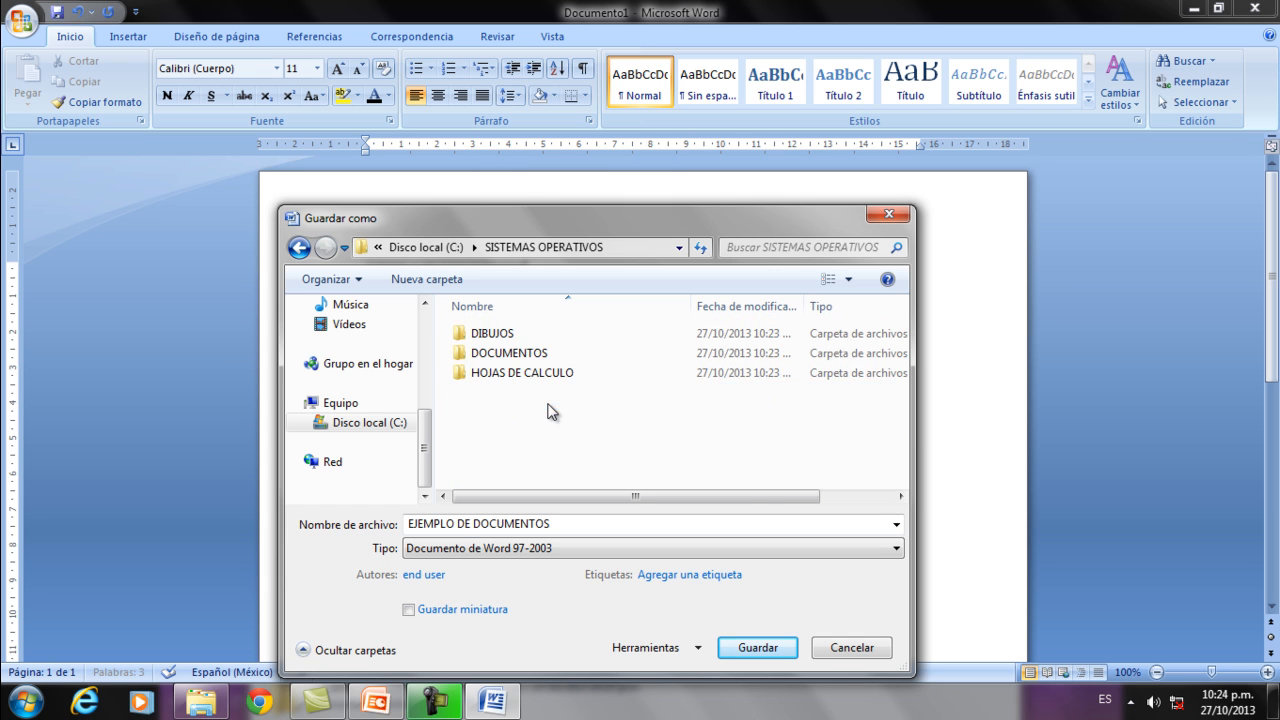
{"action": "double_click", "coordinate": [490, 354]}
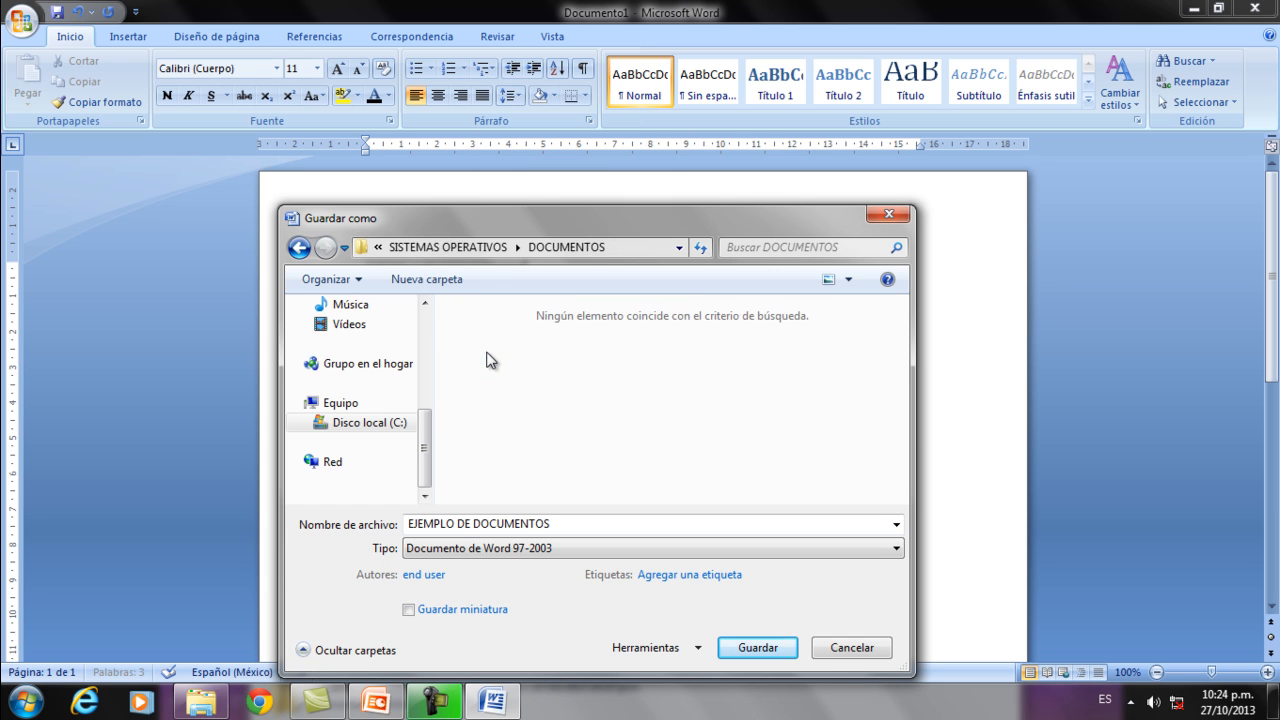
Name the file EJEMPLO DE DOCUMENTO and save it as a Word 97-2003 document.
{"action": "left_click", "coordinate": [561, 520]}
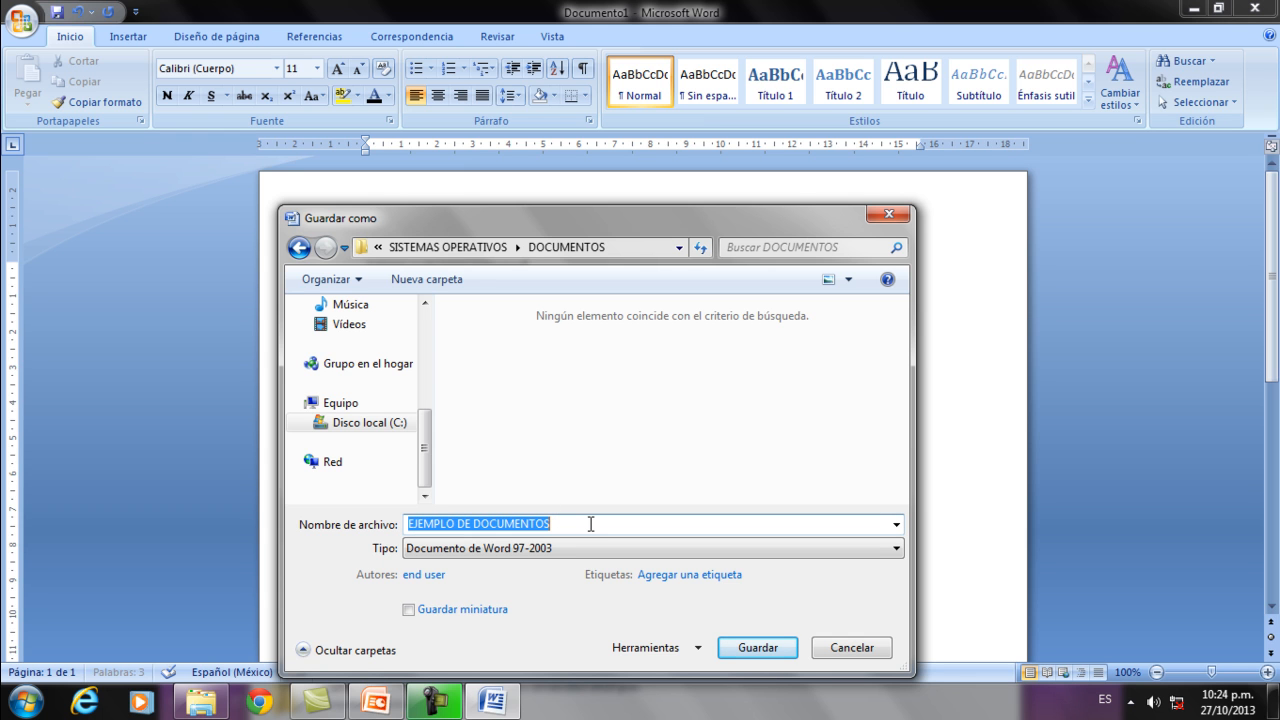
{"action": "left_click_drag", "start_coordinate": [611, 217], "coordinate": [599, 161]}
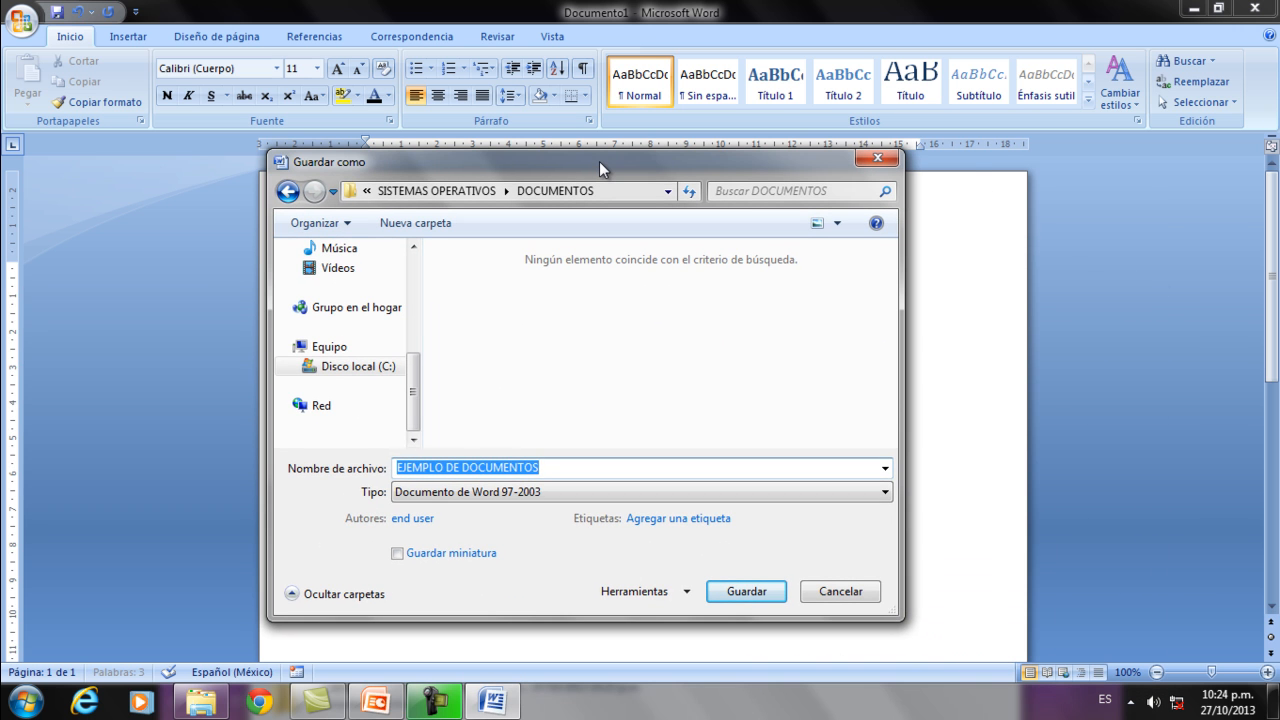
{"action": "key", "text": "Right"}
{"action": "key", "text": "Return"}
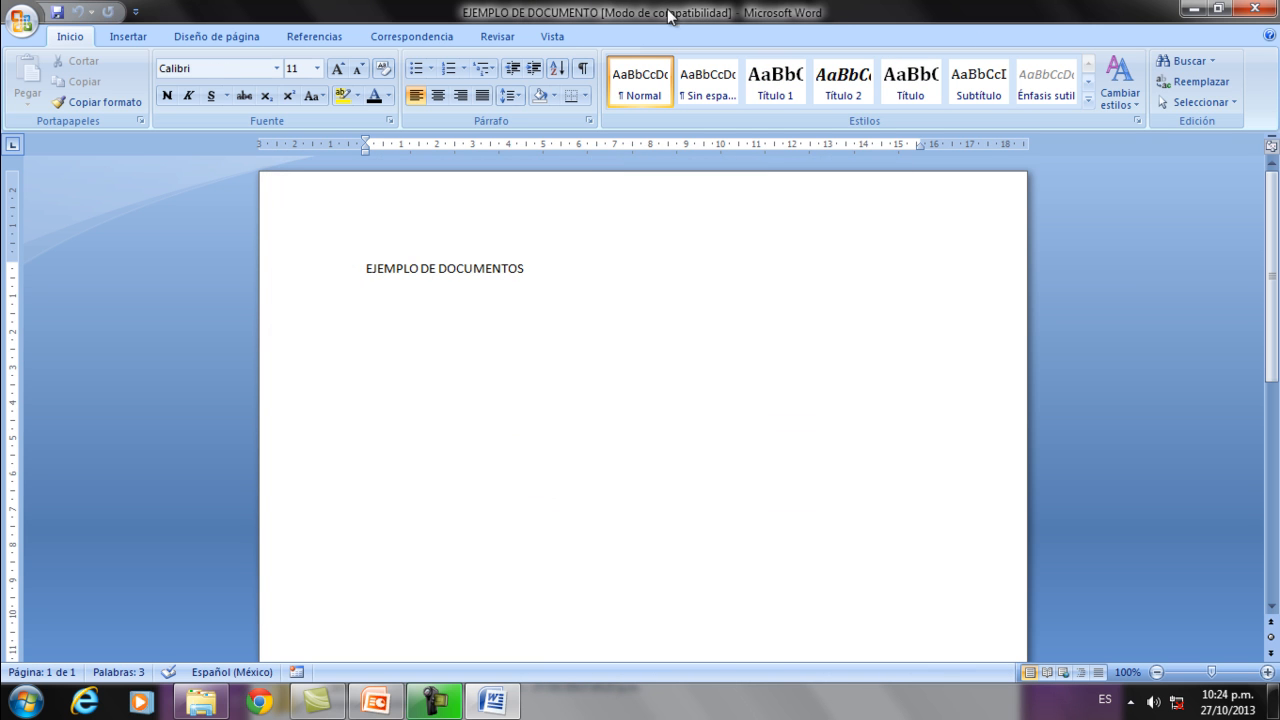
Close Word and check the DOCUMENTOS subfolder for the saved file, returning to SISTEMAS OPERATIVOS.
{"action": "left_click", "coordinate": [1261, 12]}
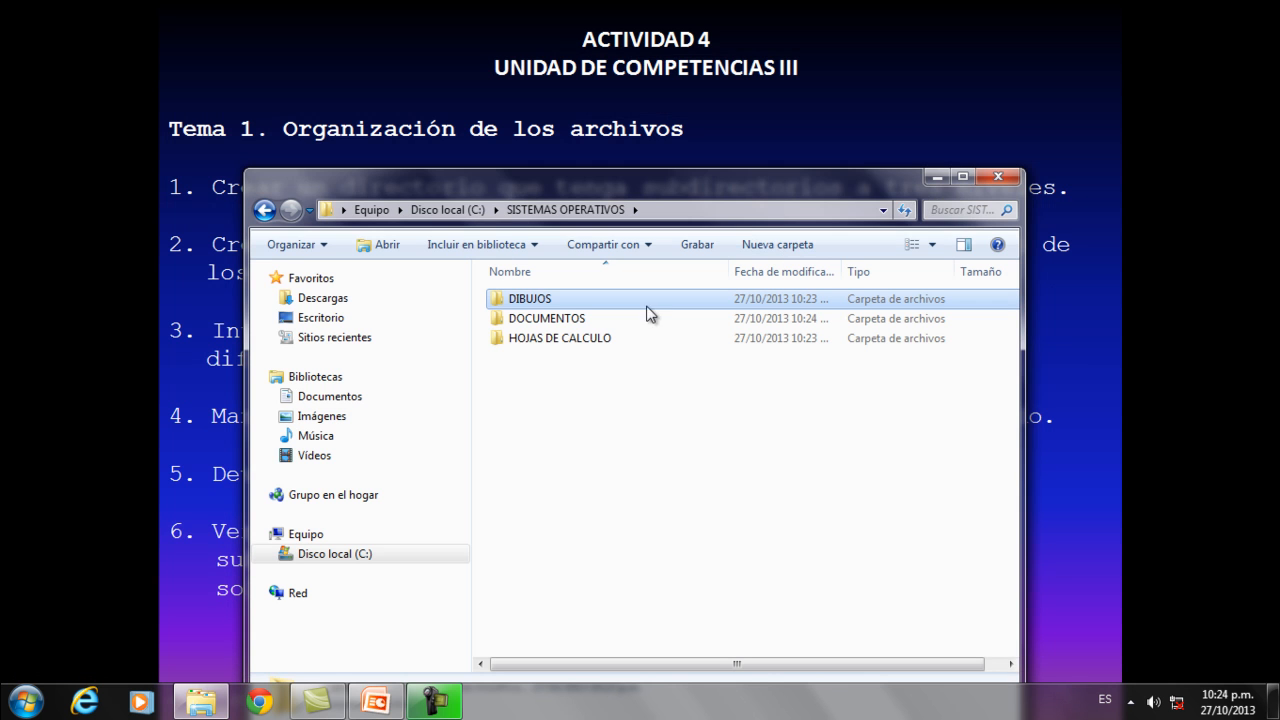
{"action": "double_click", "coordinate": [519, 320]}
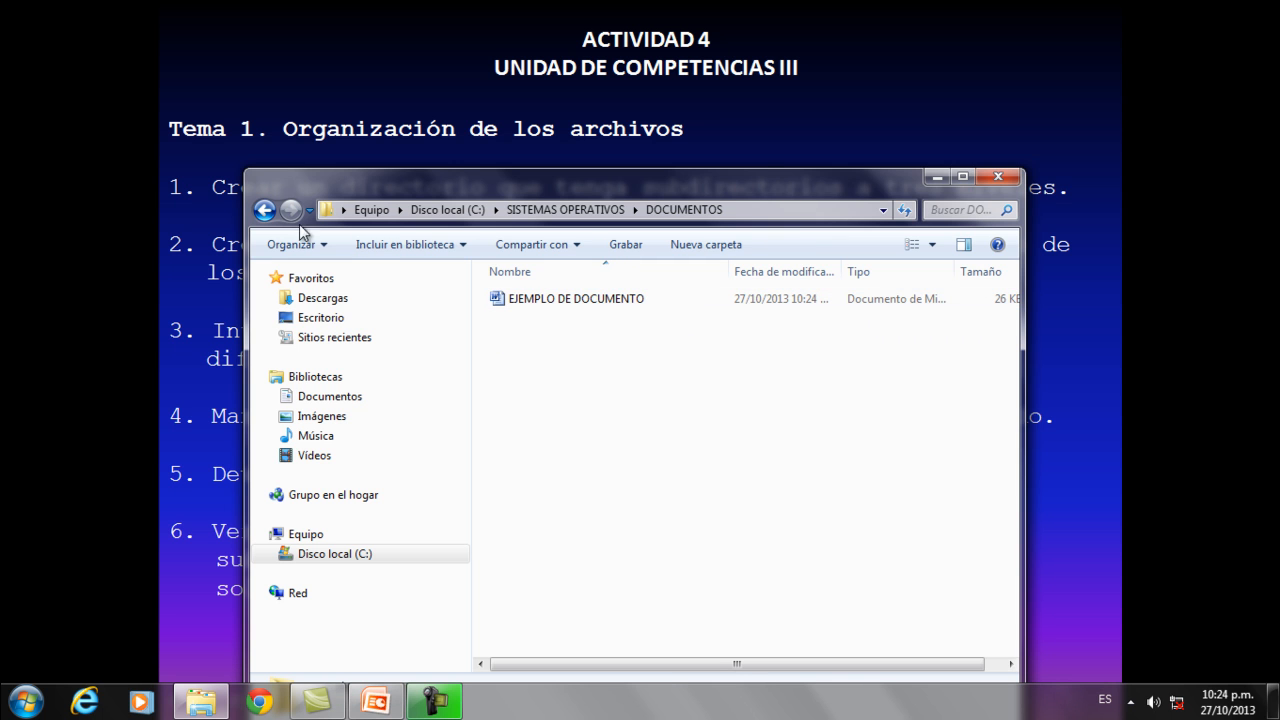
{"action": "left_click", "coordinate": [264, 210]}
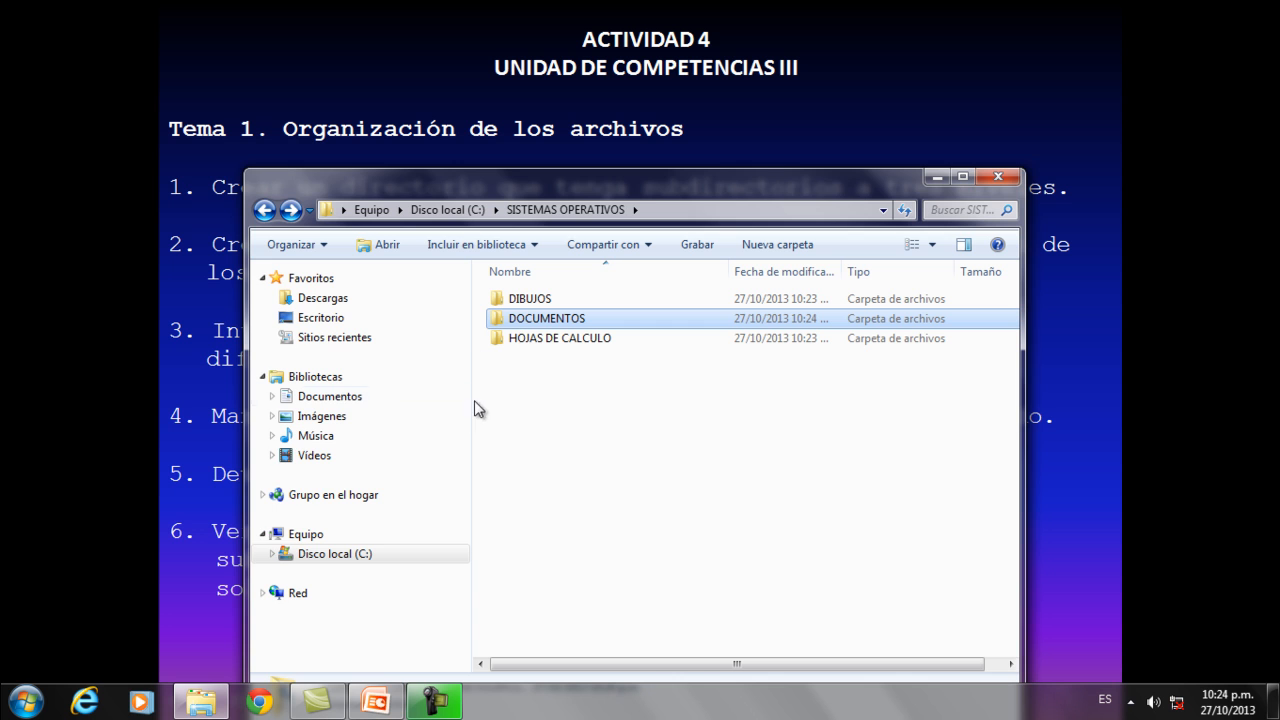
Switch to Microsoft Excel 2007 and enter EJEMPLO DE HOJA DE CALCULO in cell A1 of the blank workbook.
{"action": "left_click", "coordinate": [26, 702]}
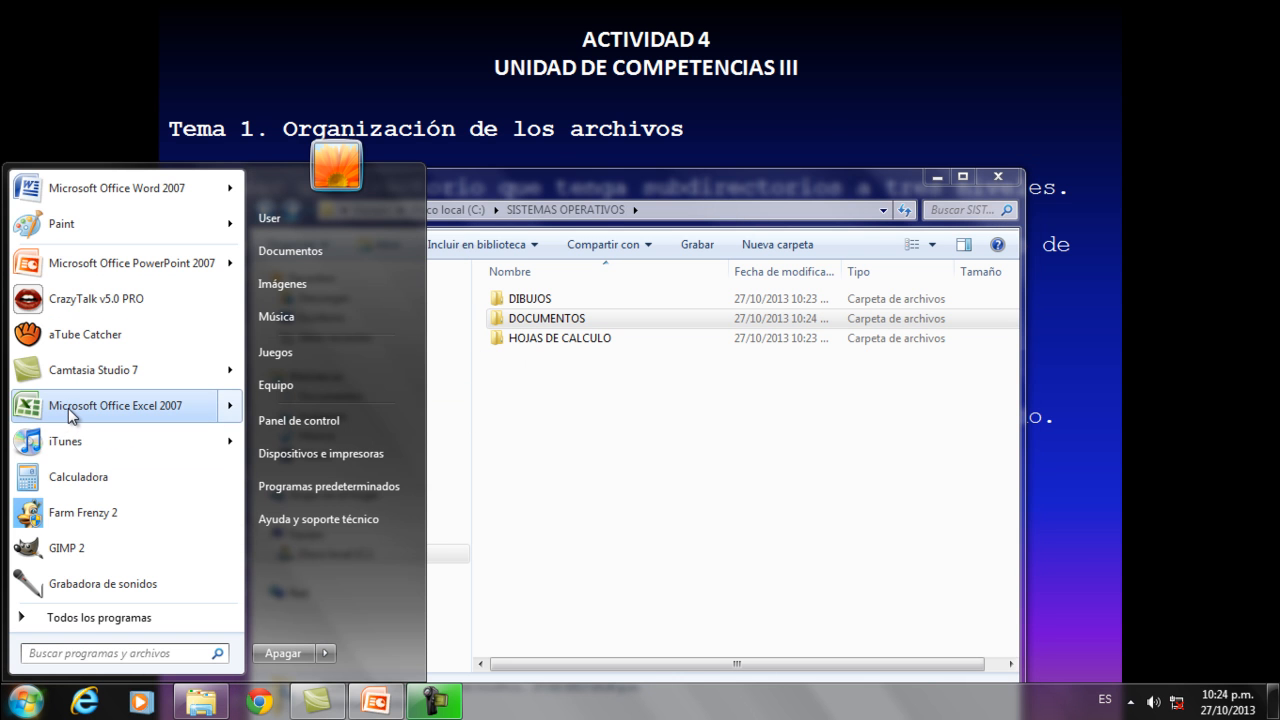
{"action": "mouse_move", "coordinate": [70, 416]}
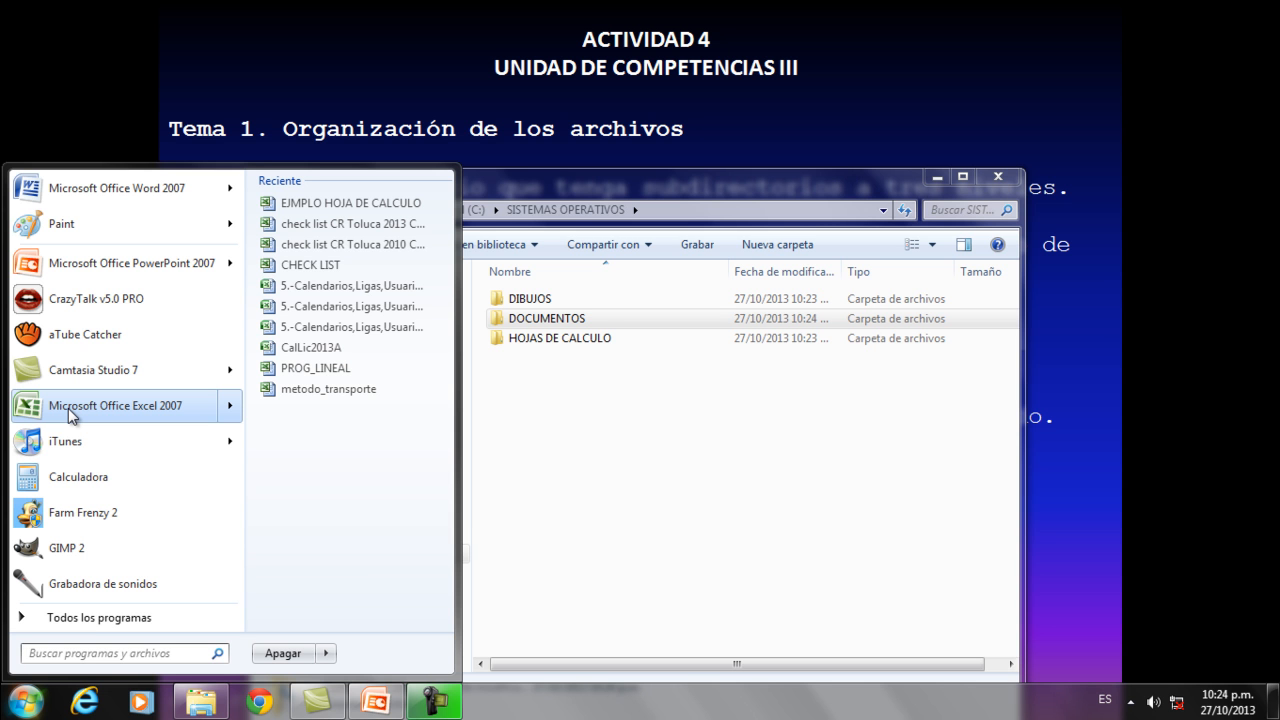
{"action": "left_click", "coordinate": [70, 406]}
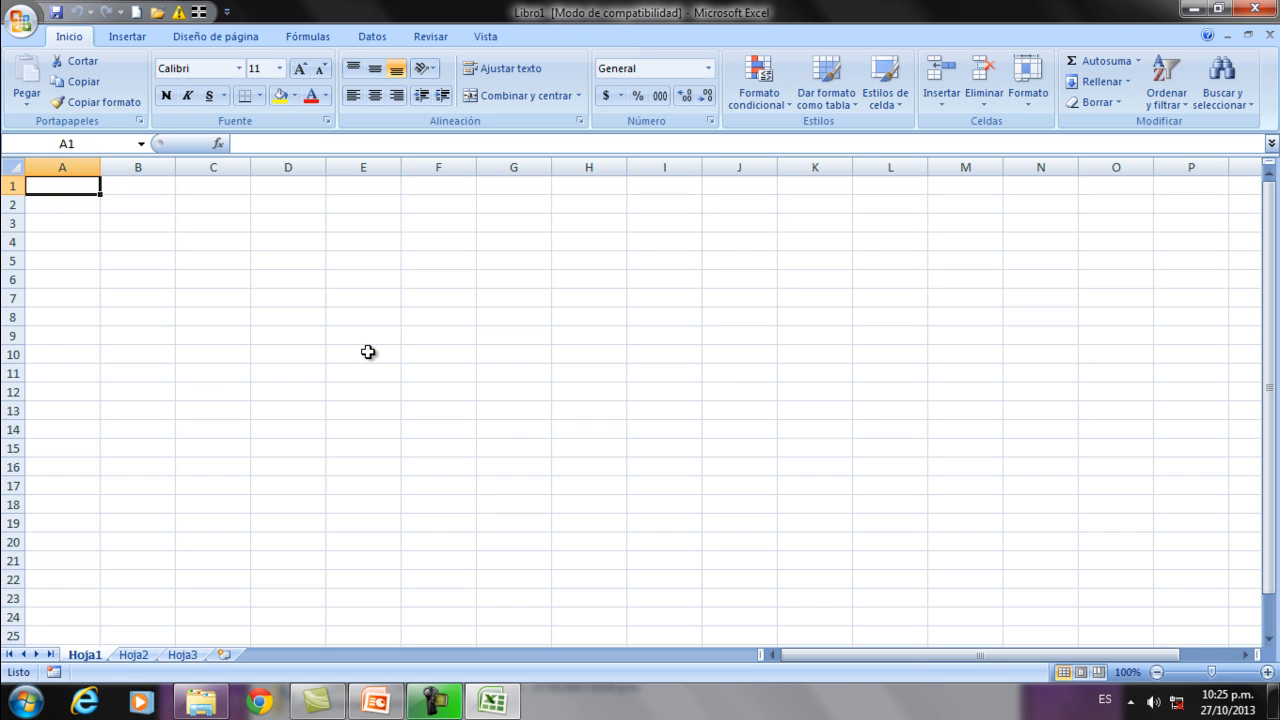
{"action": "type", "text": "EJEMPLO DE"}
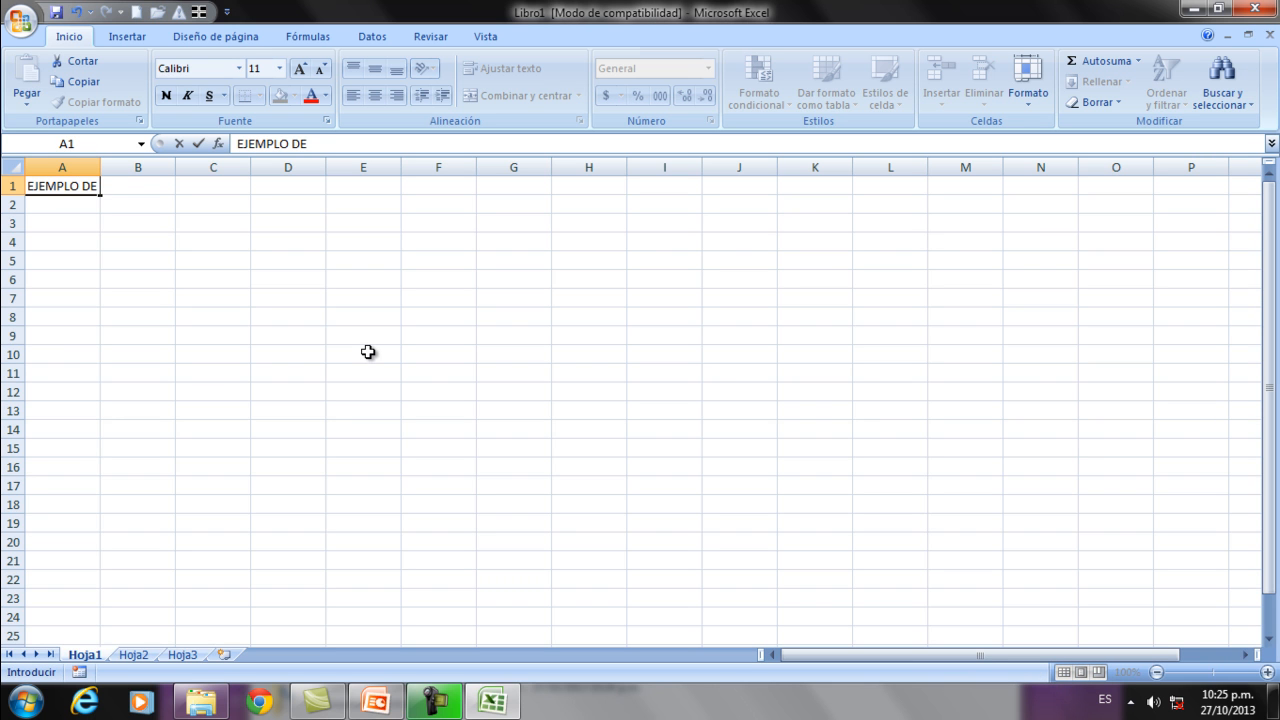
{"action": "type", "text": " HOJA DE CALCULO"}
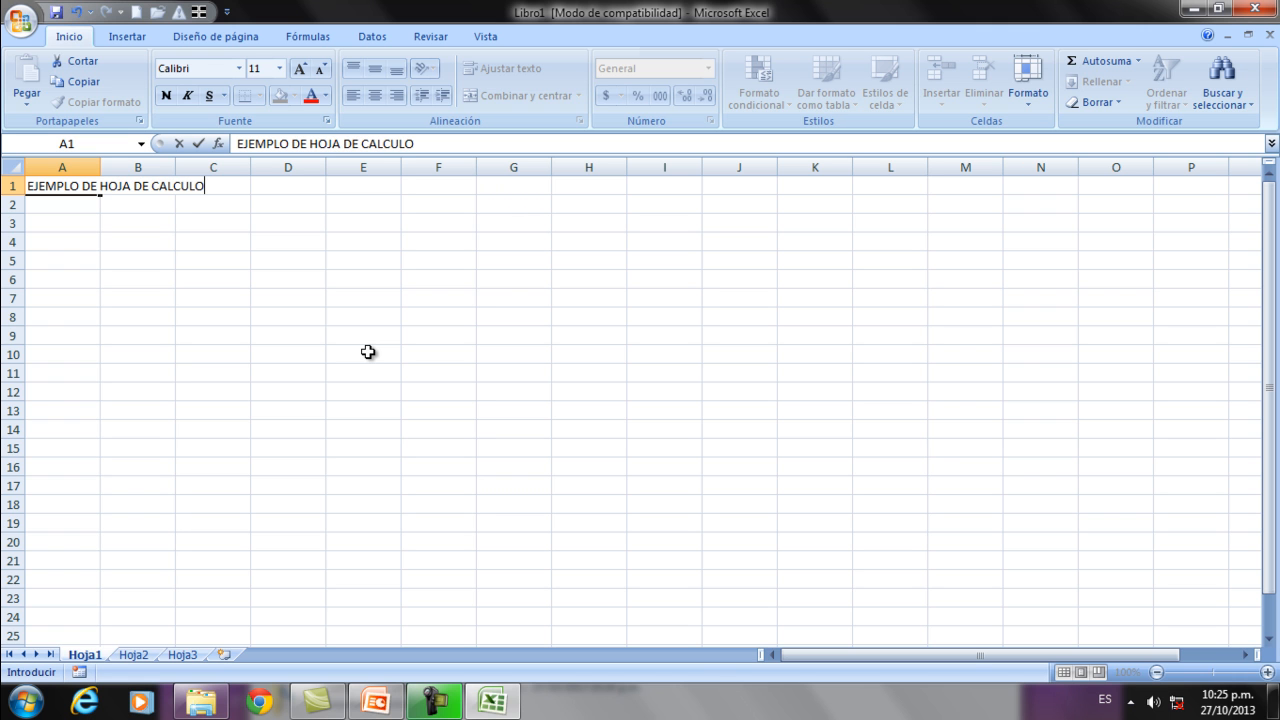
{"action": "key", "text": "Return"}
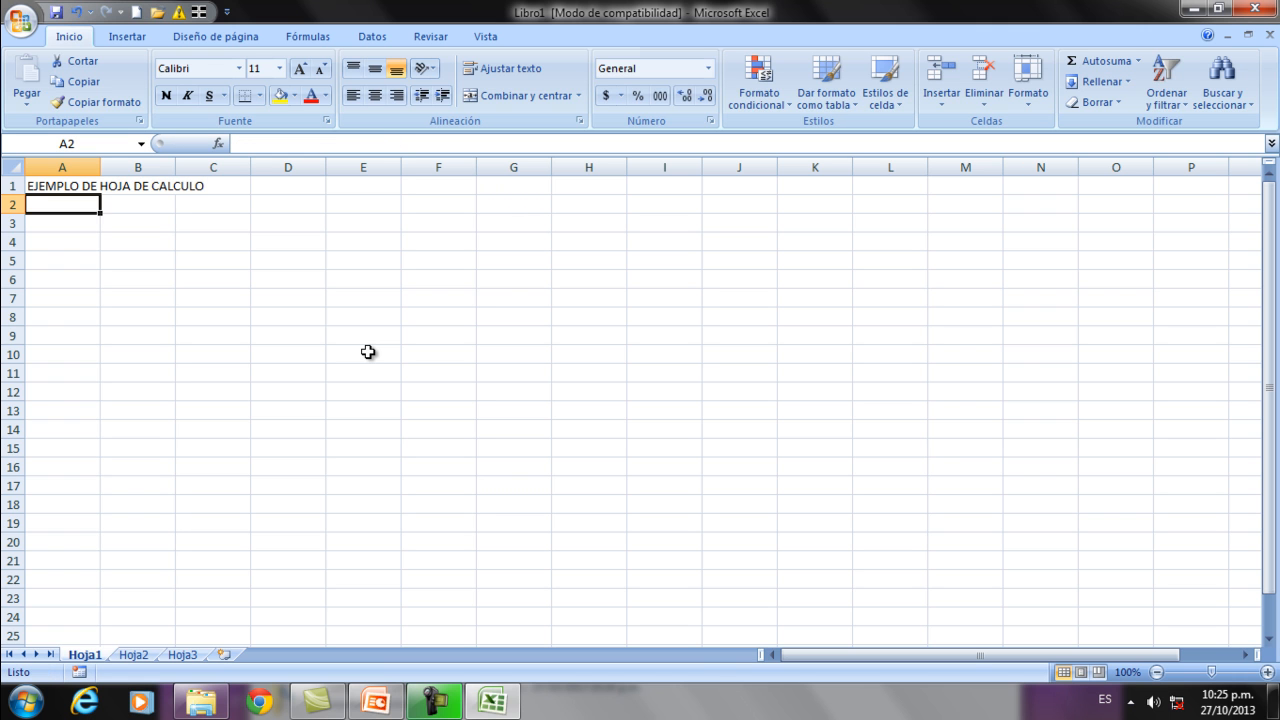
Enter the numbers 1, 2 and 3 in cells A2 to A4 beneath the title.
{"action": "type", "text": "1"}
{"action": "key", "text": "Return"}
{"action": "type", "text": "2"}
{"action": "key", "text": "Return"}
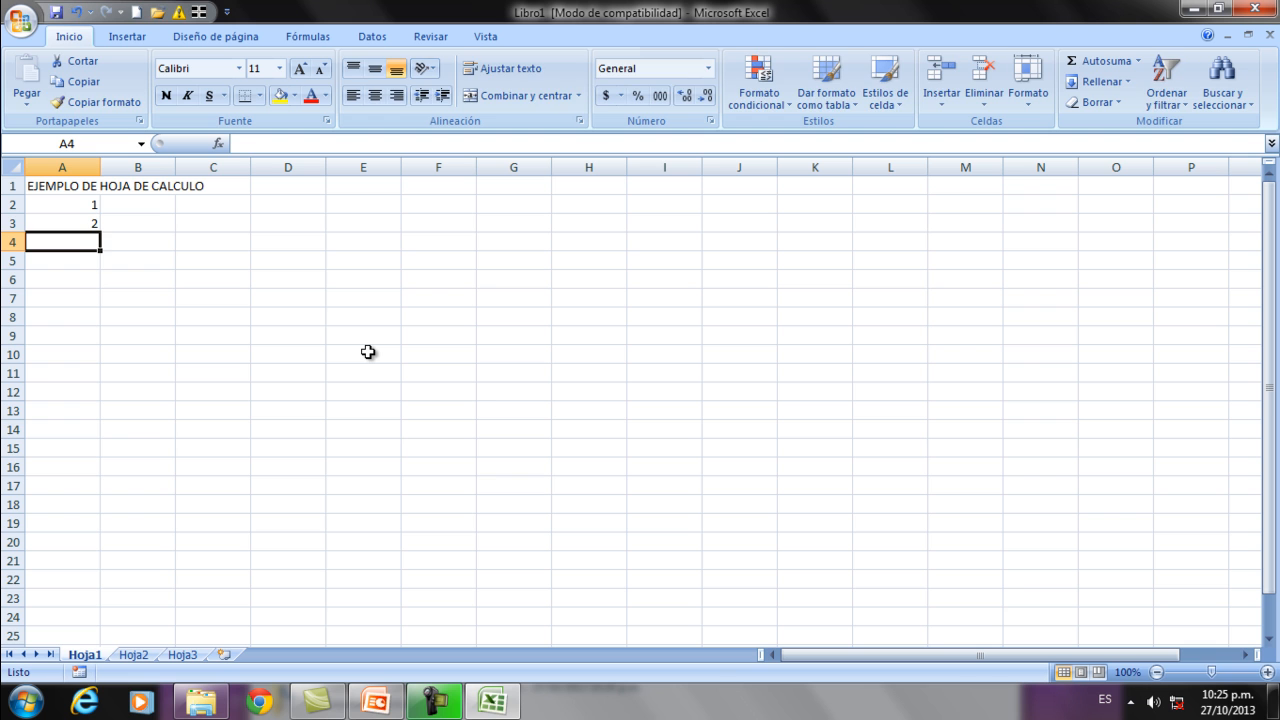
{"action": "type", "text": "3"}
{"action": "key", "text": "Return"}
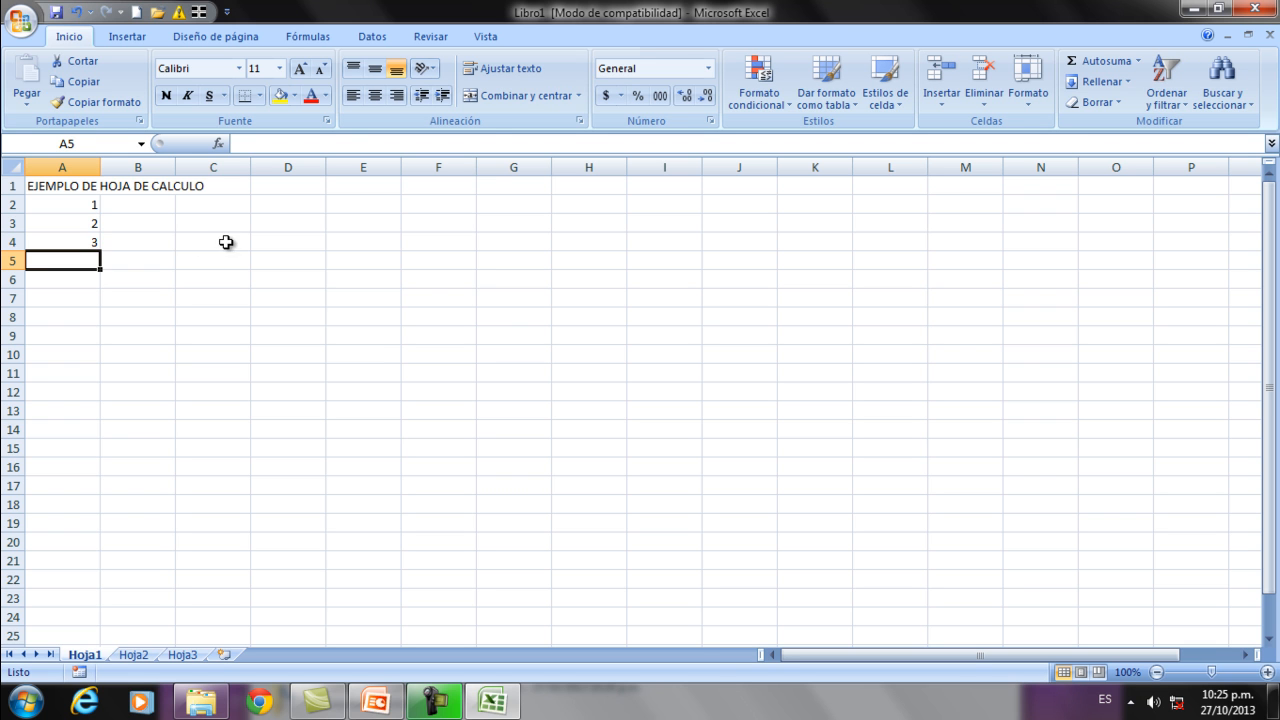
Start saving the workbook and choose the HOJAS DE CALCULO subfolder of SISTEMAS OPERATIVOS on drive C: as its location.
{"action": "left_click", "coordinate": [20, 22]}
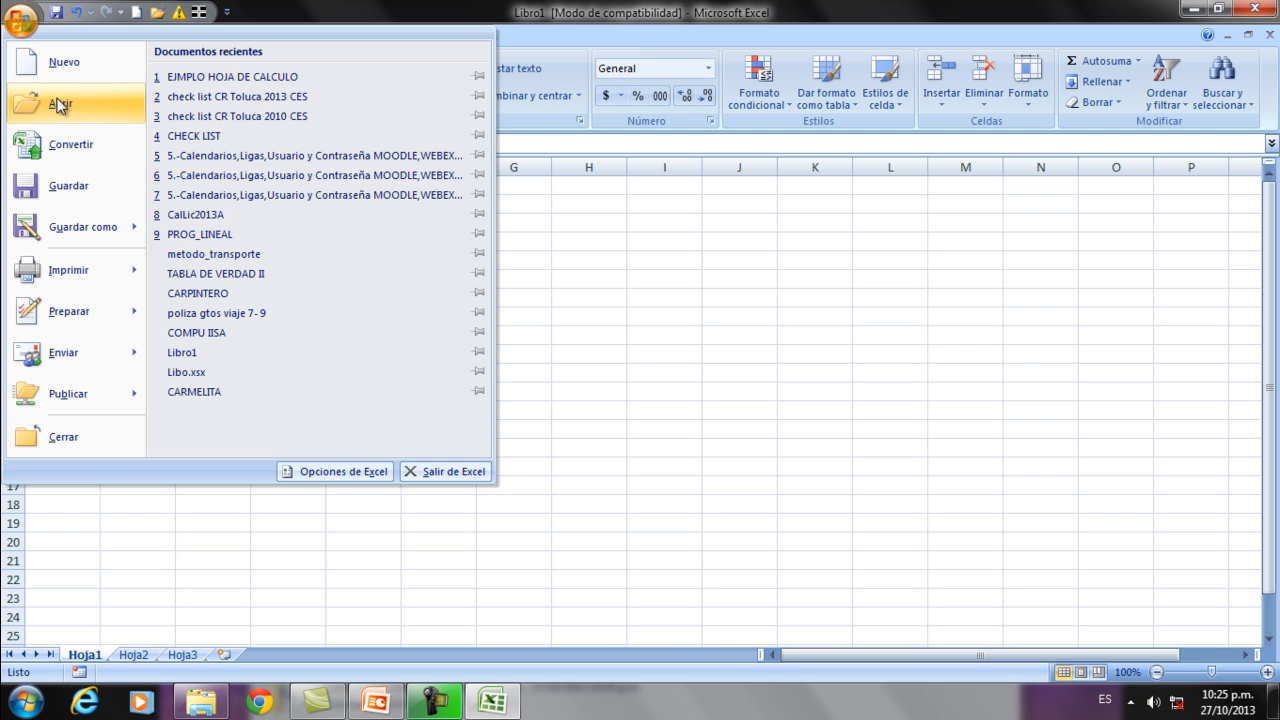
{"action": "left_click", "coordinate": [60, 193]}
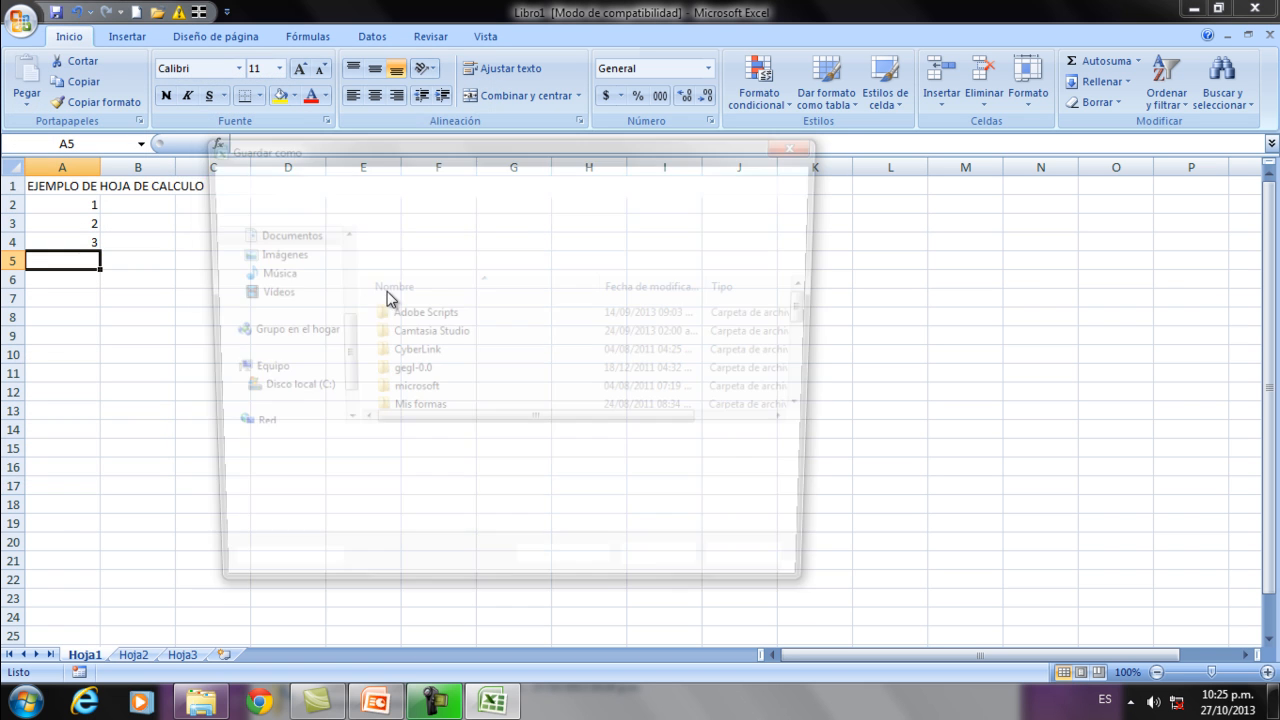
{"action": "scroll", "coordinate": [420, 333], "scroll_direction": "down", "scroll_amount": 3}
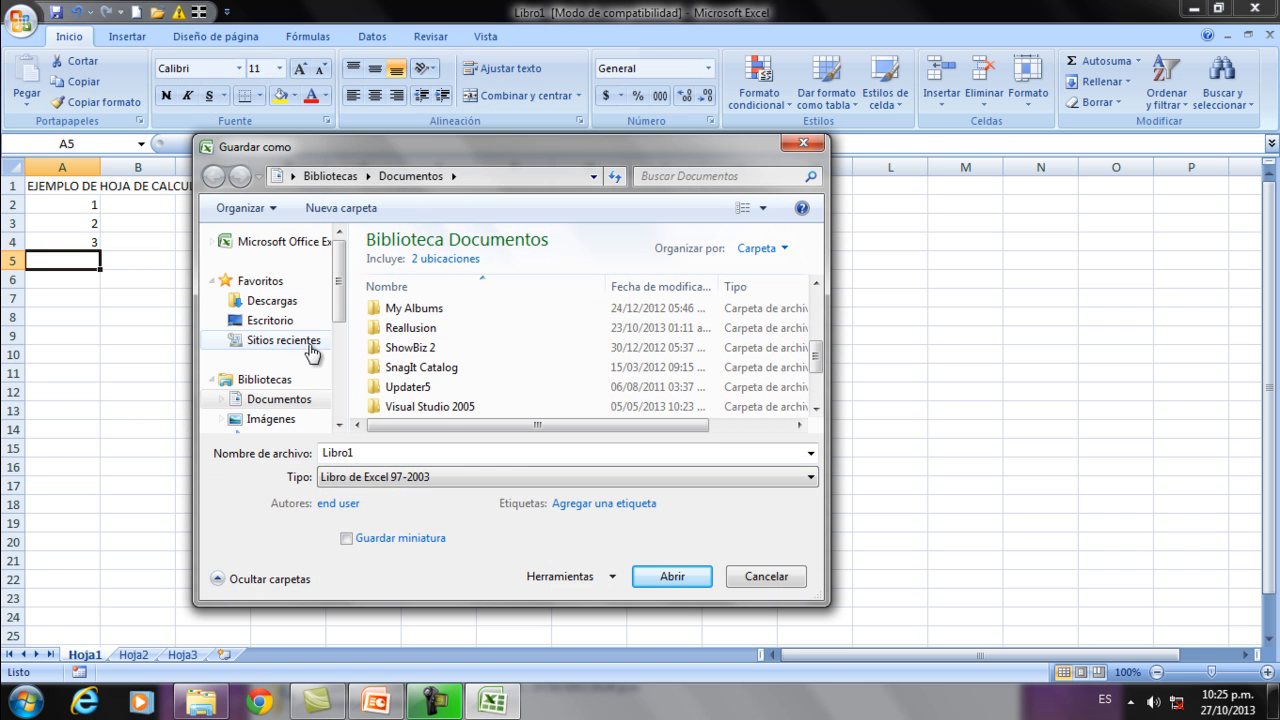
{"action": "scroll", "coordinate": [290, 365], "scroll_direction": "down", "scroll_amount": 3}
{"action": "left_click", "coordinate": [284, 352]}
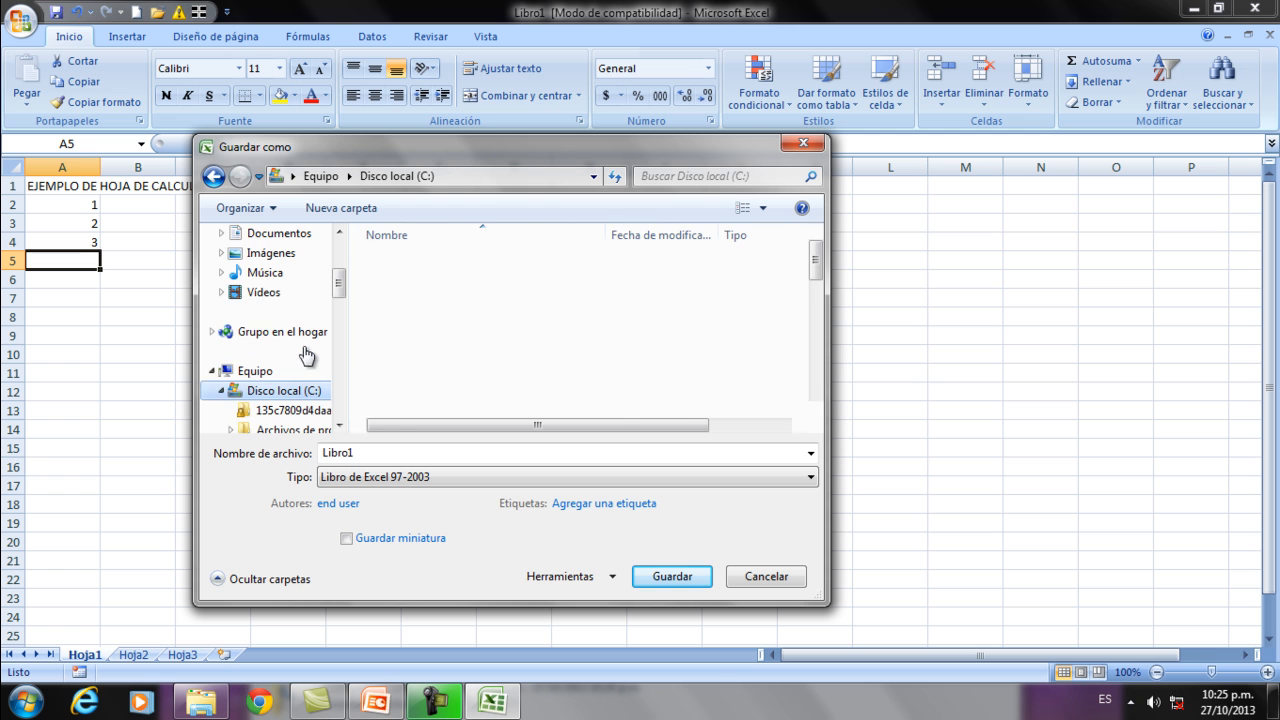
{"action": "scroll", "coordinate": [403, 322], "scroll_direction": "down", "scroll_amount": 6}
{"action": "scroll", "coordinate": [405, 322], "scroll_direction": "down", "scroll_amount": 1}
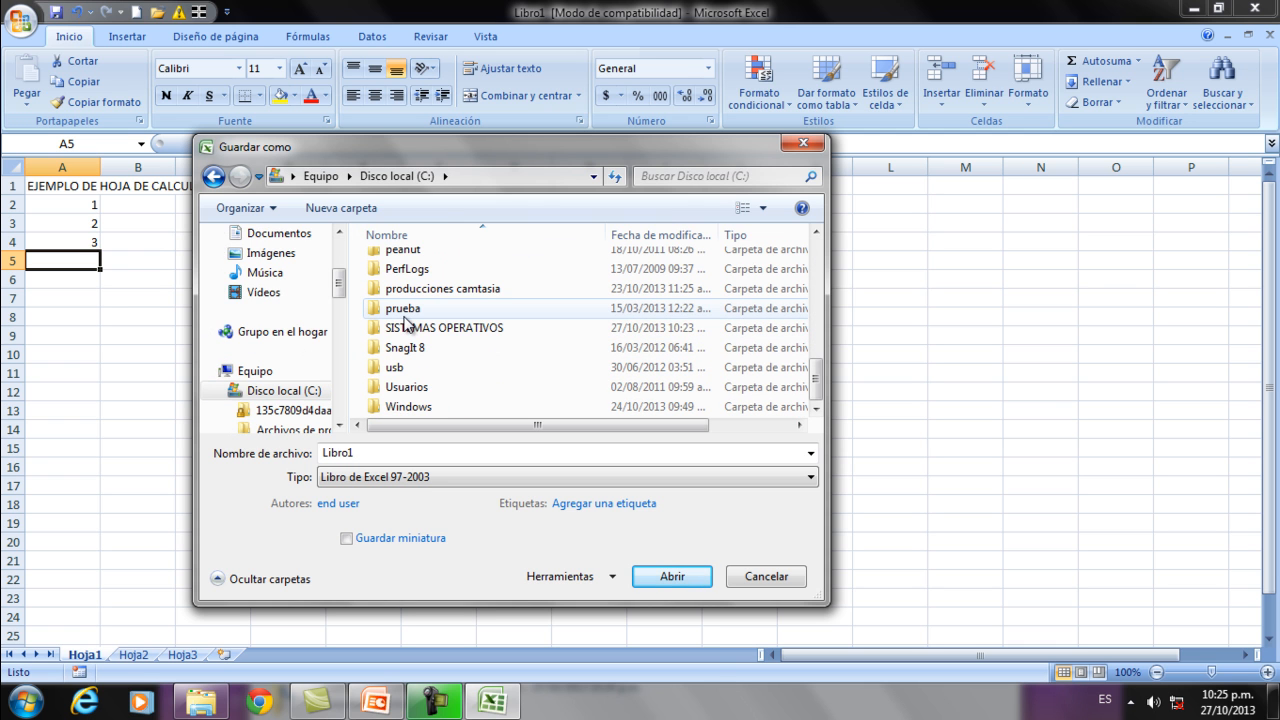
{"action": "double_click", "coordinate": [406, 326]}
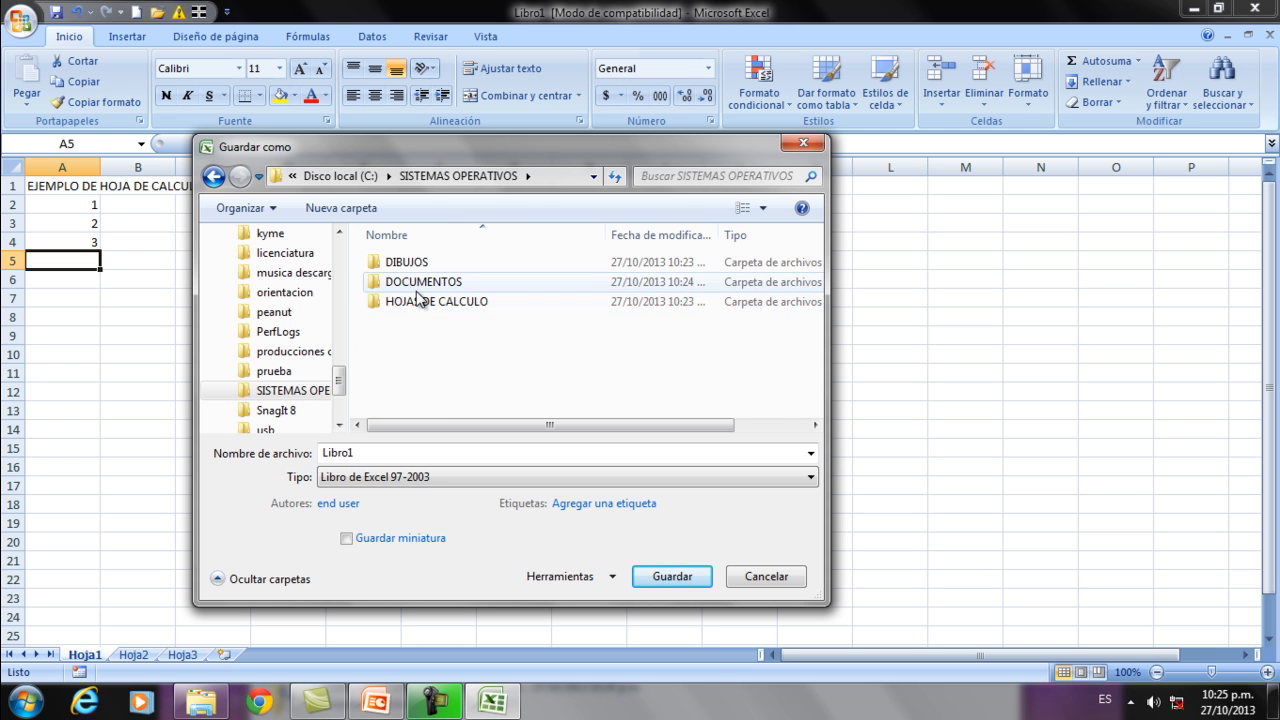
{"action": "double_click", "coordinate": [407, 303]}
Name the workbook EJEMPLO DE HOJA DE CALCULO and save it as an Excel 97-2003 workbook.
{"action": "double_click", "coordinate": [414, 450]}
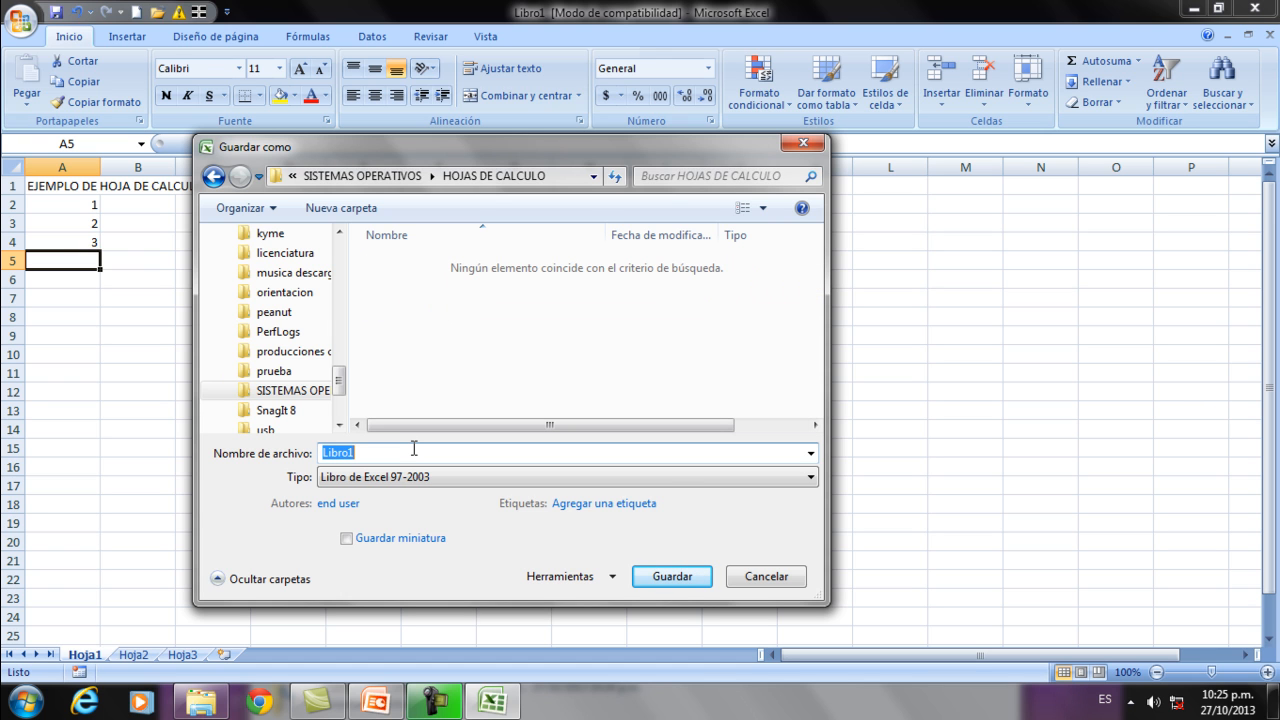
{"action": "type", "text": "EJEMPLO DE HOJA DE CALCULO"}
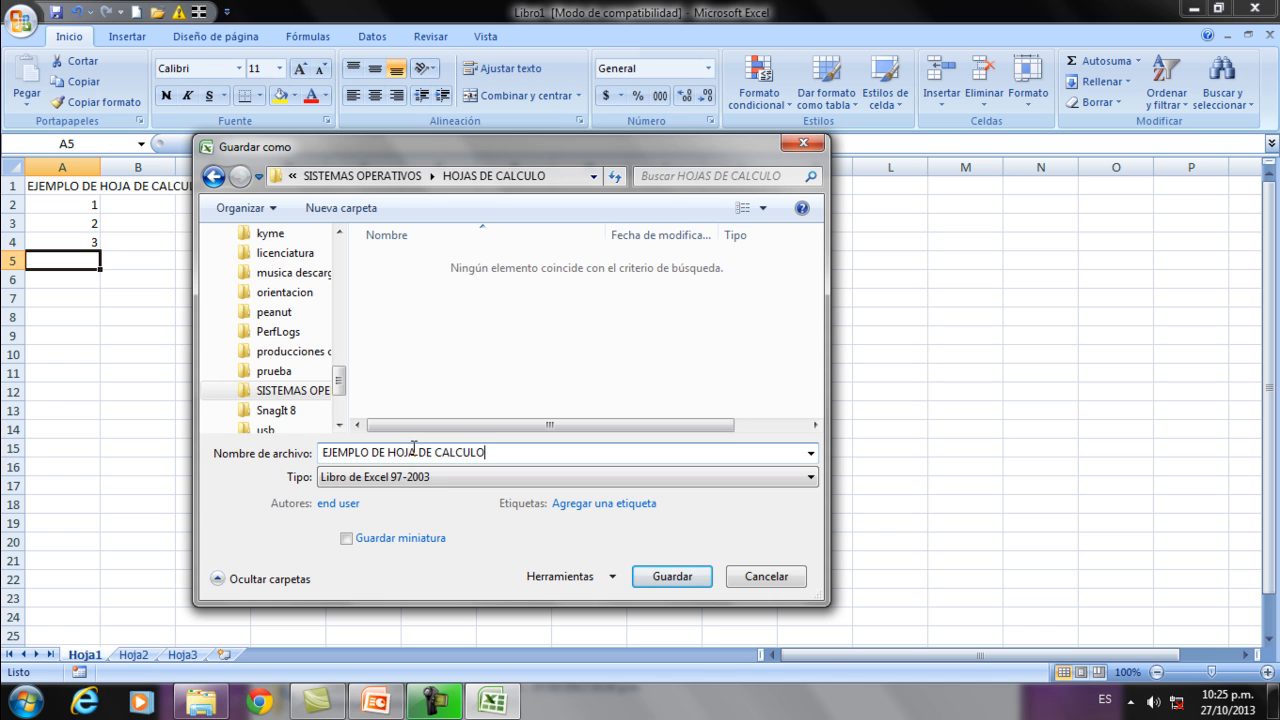
{"action": "key", "text": "Return"}
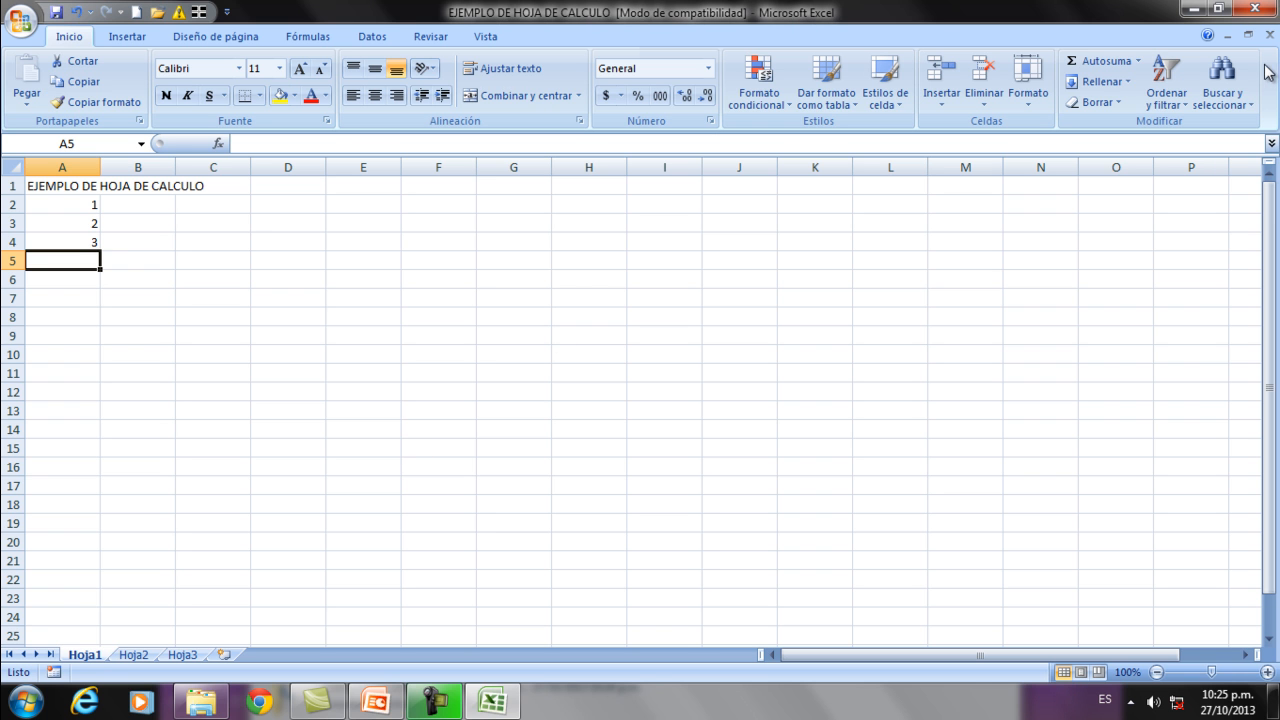
Close Excel and check the HOJAS DE CALCULO subfolder for the saved workbook, returning to SISTEMAS OPERATIVOS.
{"action": "left_click", "coordinate": [1254, 8]}
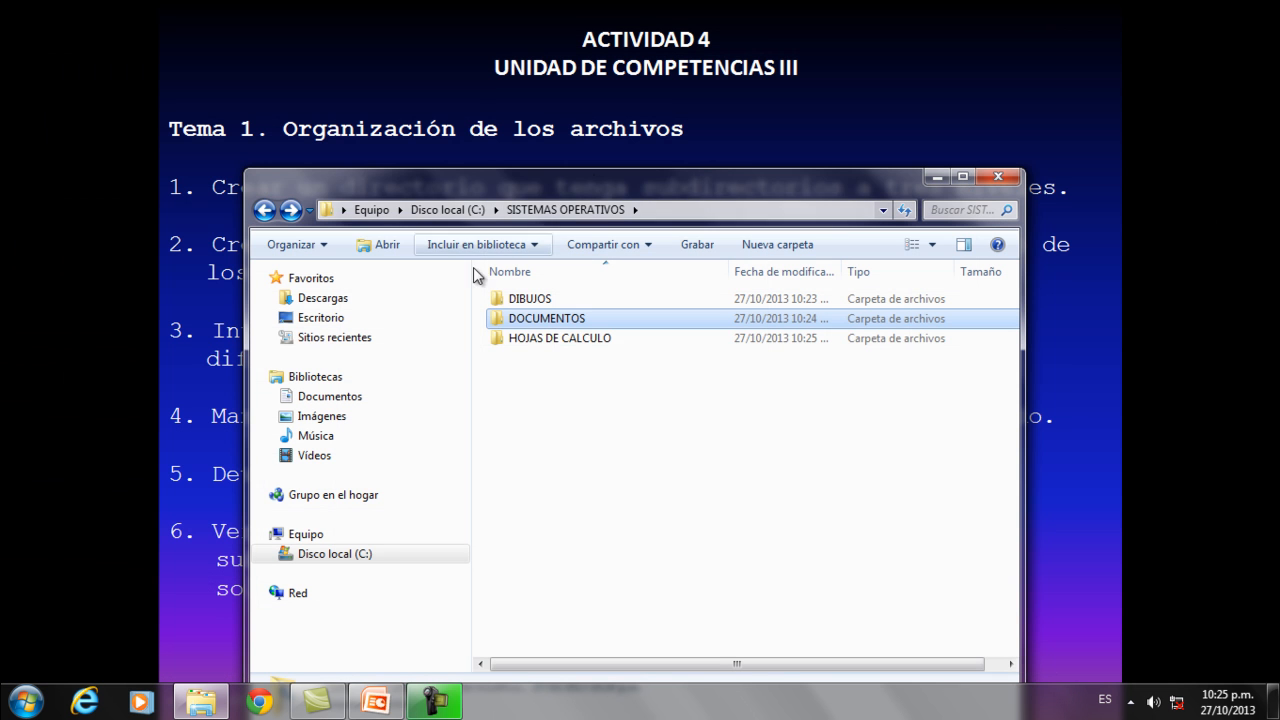
{"action": "double_click", "coordinate": [534, 339]}
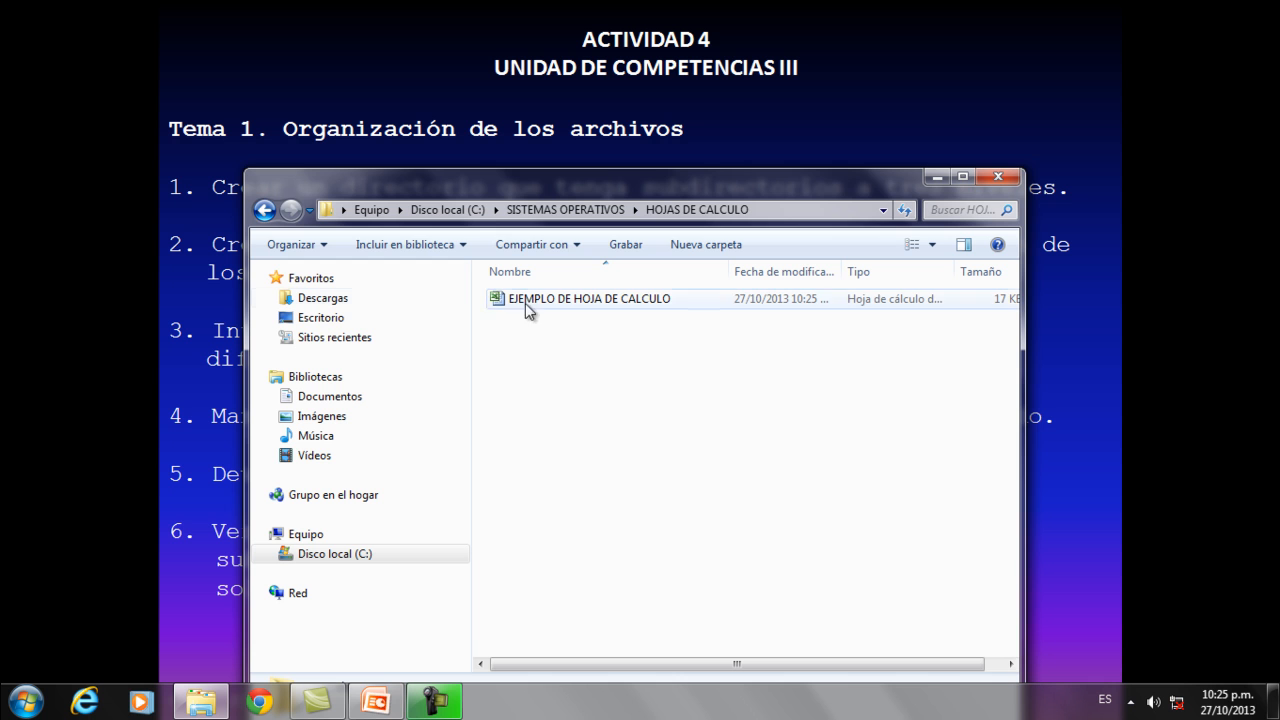
{"action": "left_click", "coordinate": [264, 209]}
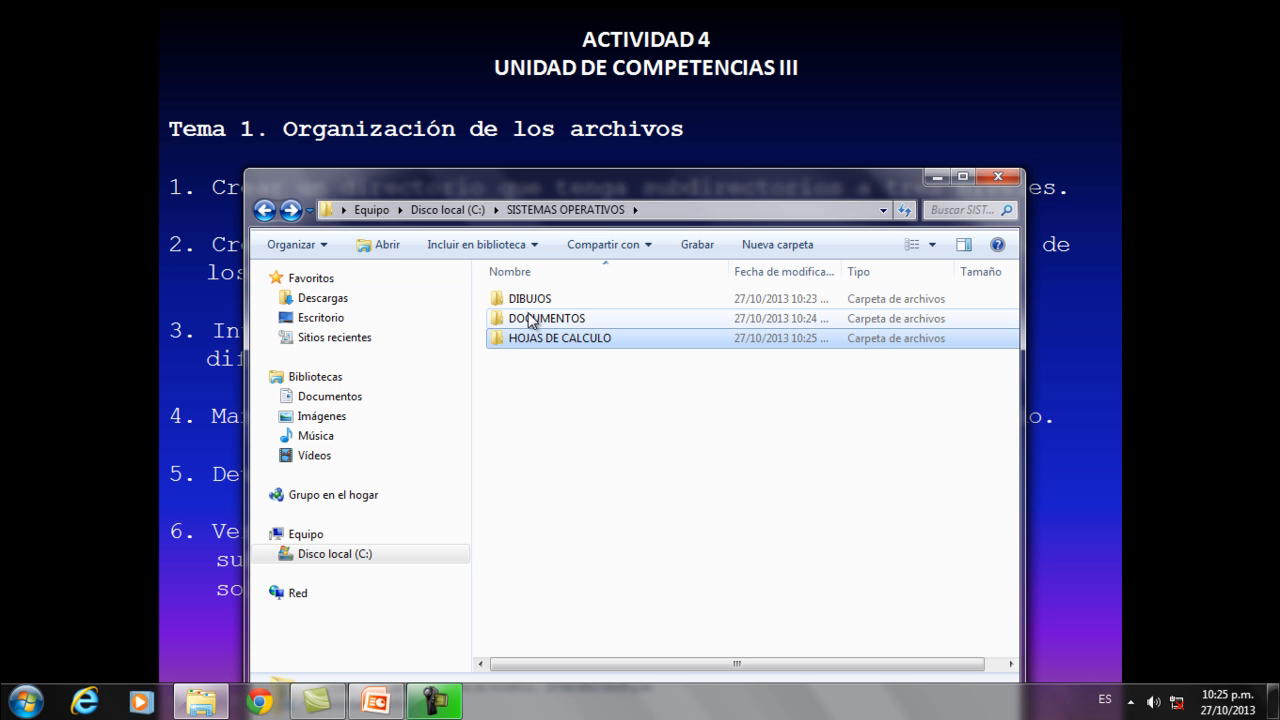
Open Paint from the Windows accessories and bring its blank canvas in front of the slide show.
{"action": "left_click", "coordinate": [25, 700]}
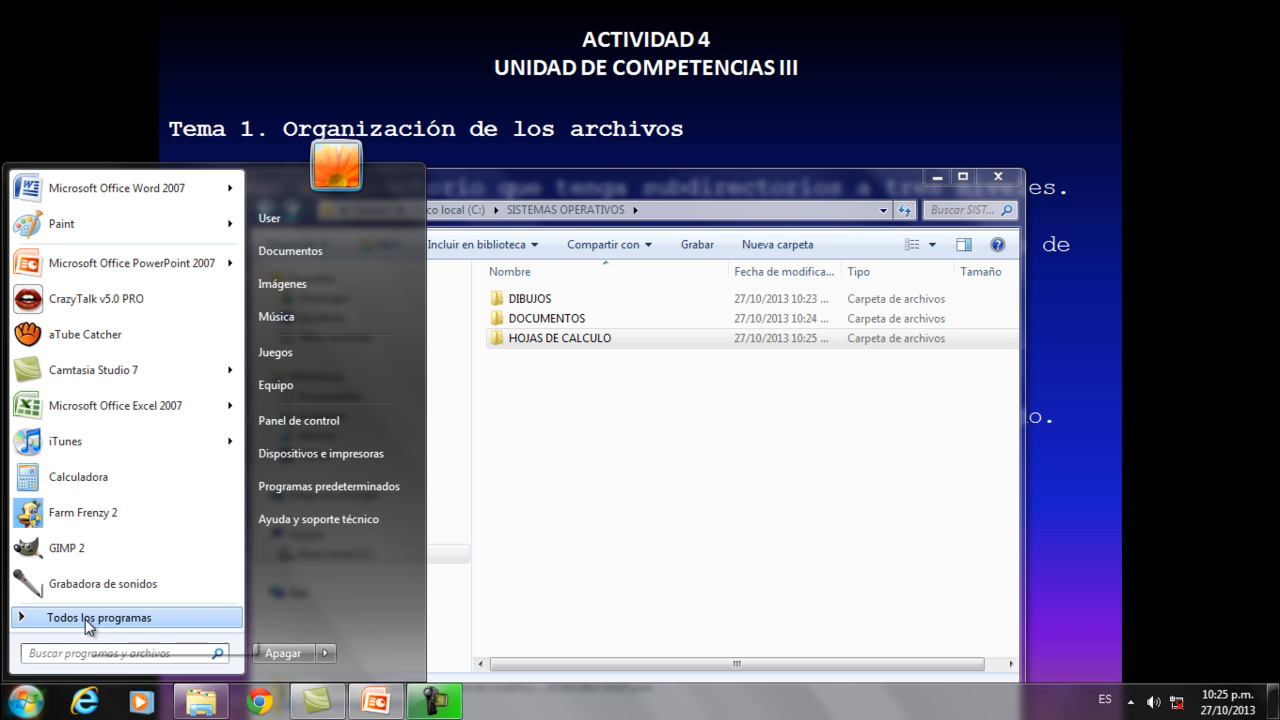
{"action": "left_click", "coordinate": [85, 619]}
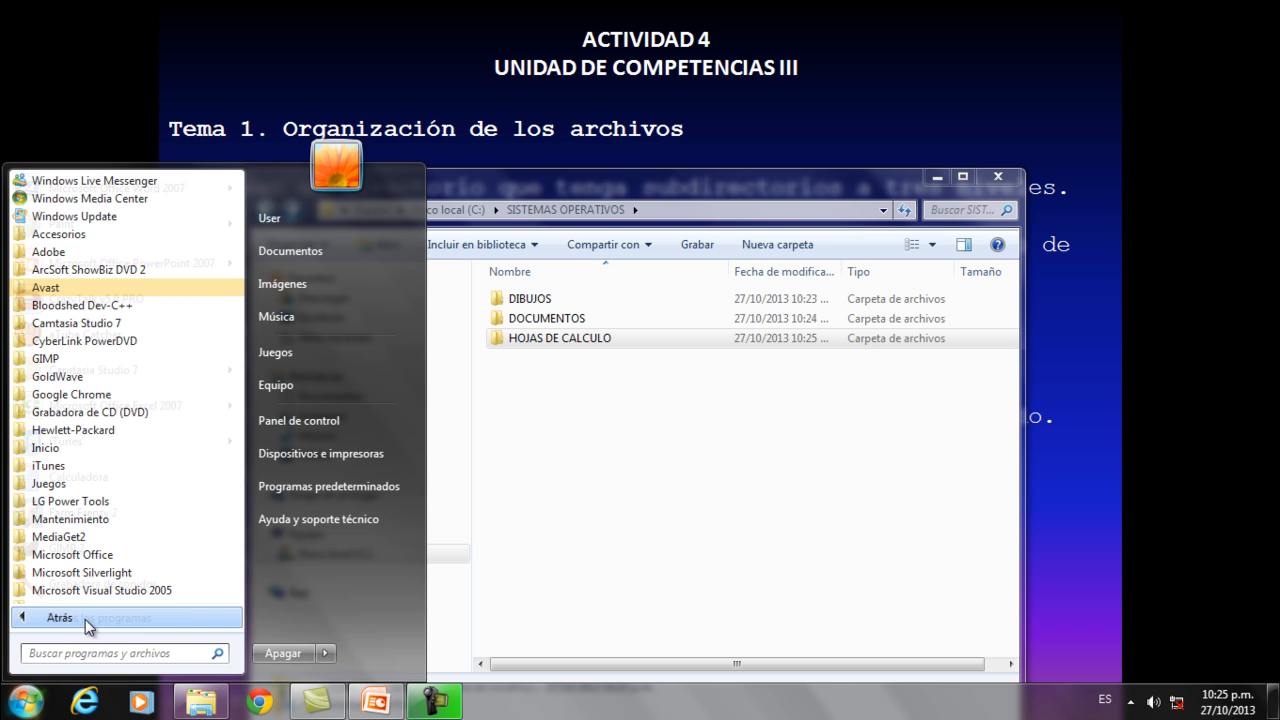
{"action": "left_click", "coordinate": [56, 234]}
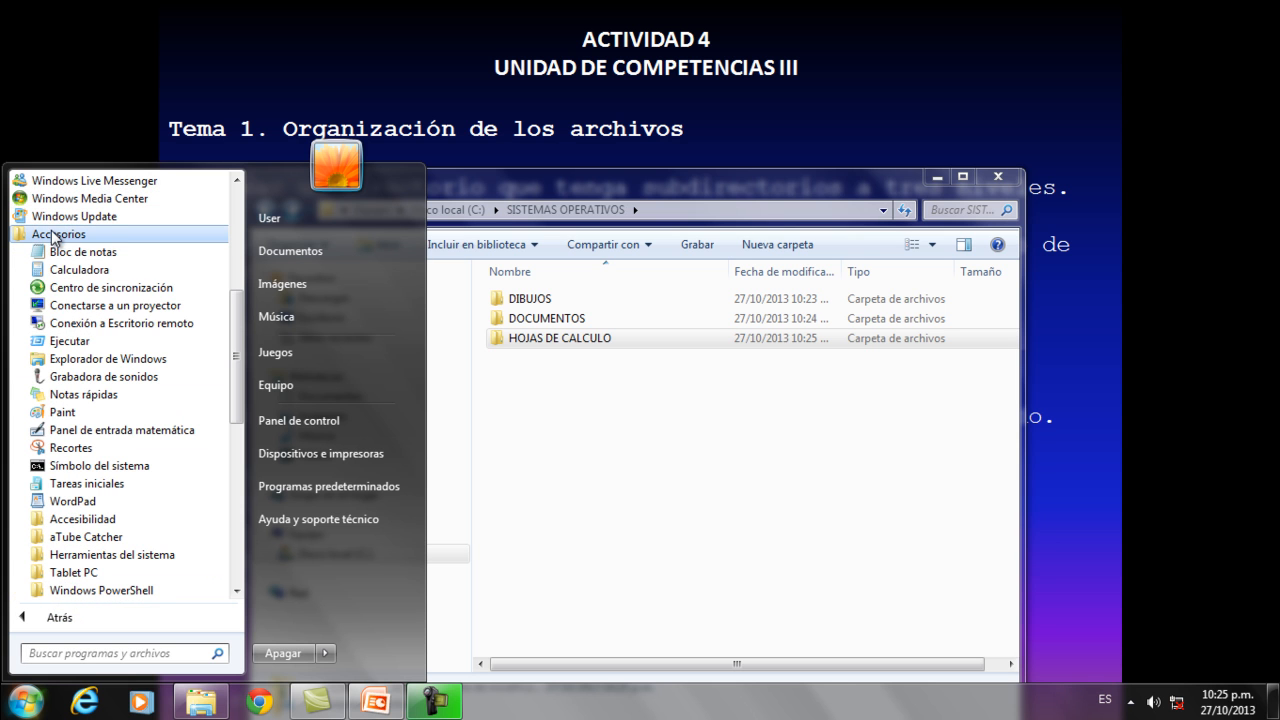
{"action": "left_click", "coordinate": [61, 411]}
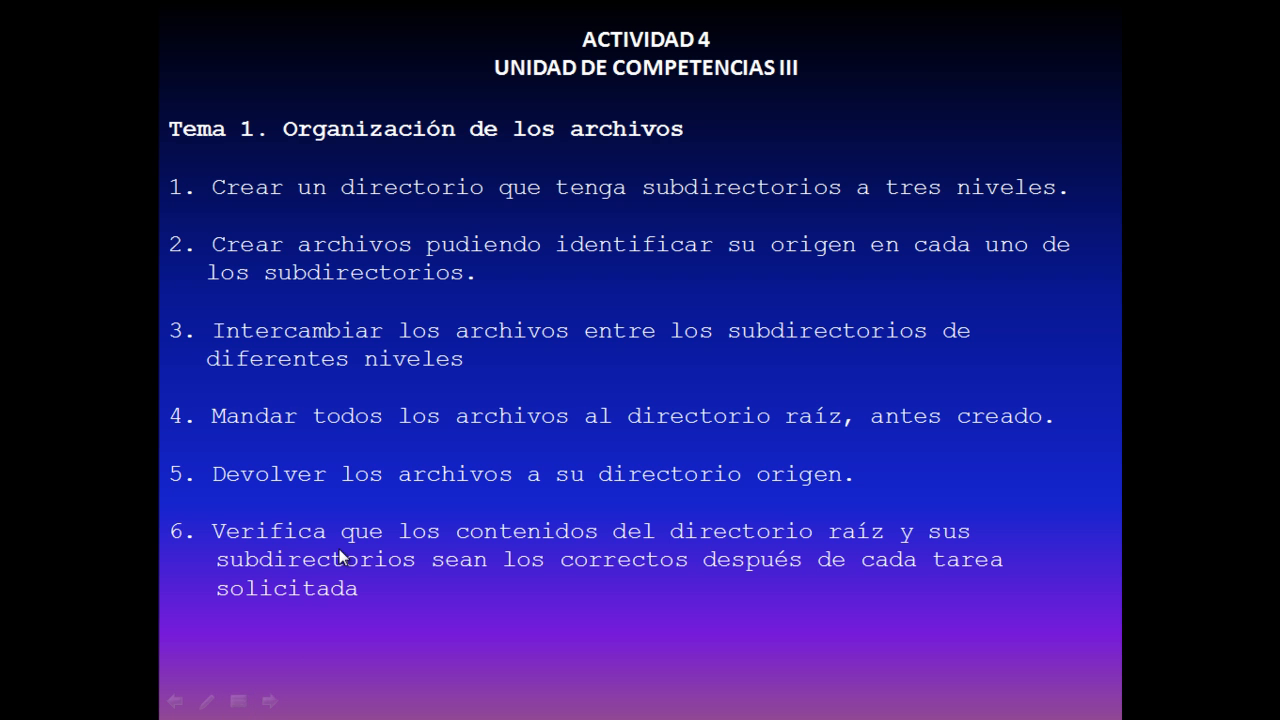
{"action": "key", "text": "ctrl+t"}
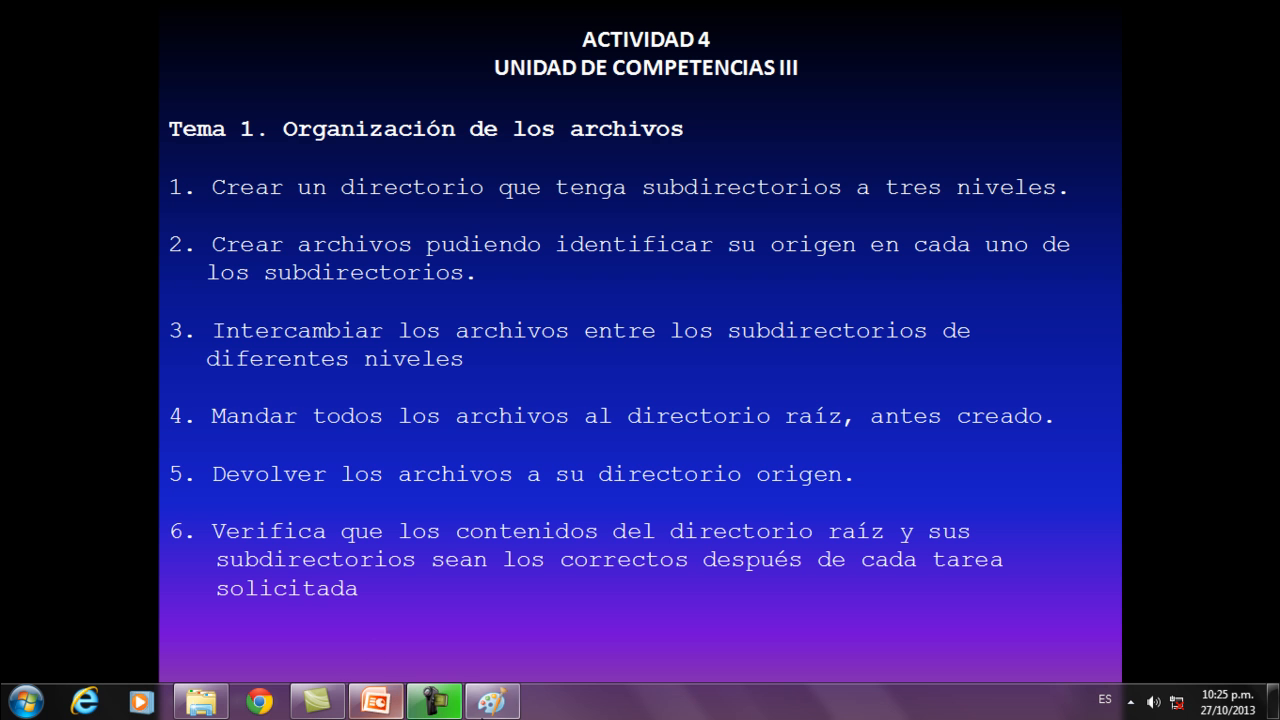
{"action": "left_click", "coordinate": [492, 704]}
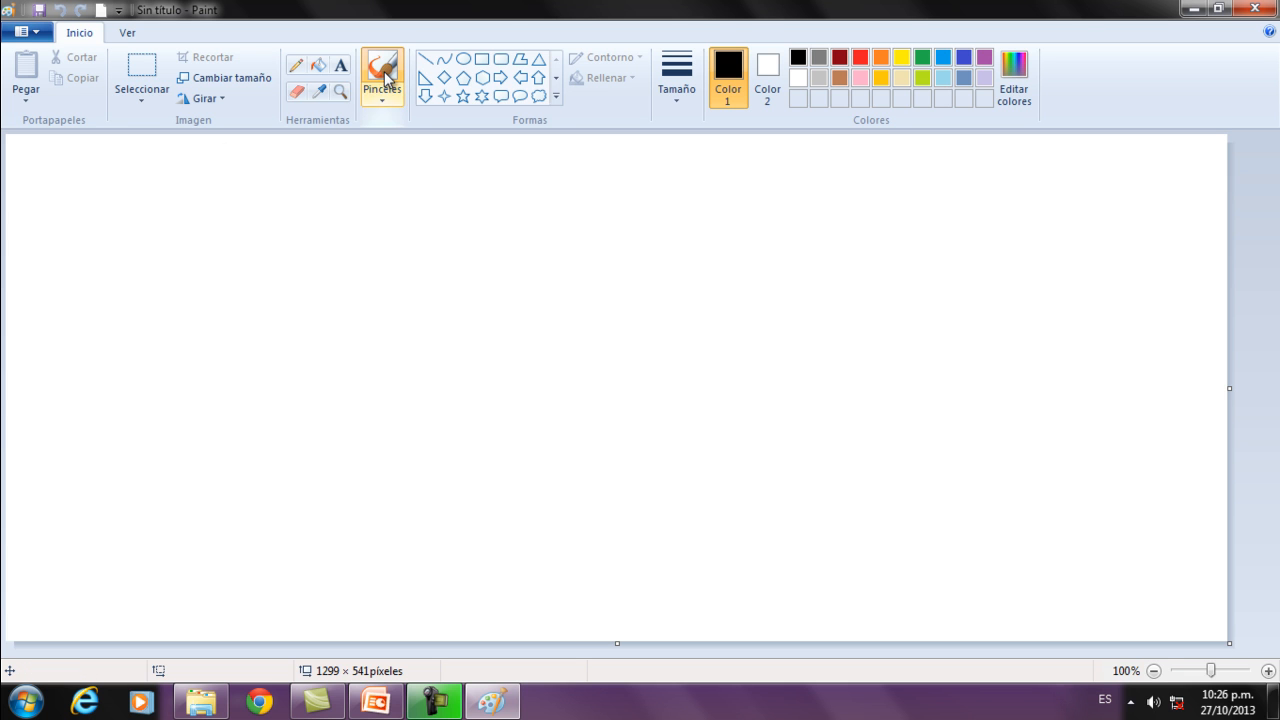
Place the text EJEMPLO DE DIBUJO on the upper part of the canvas in a text box about 542 × 121 pixels.
{"action": "left_click", "coordinate": [341, 65]}
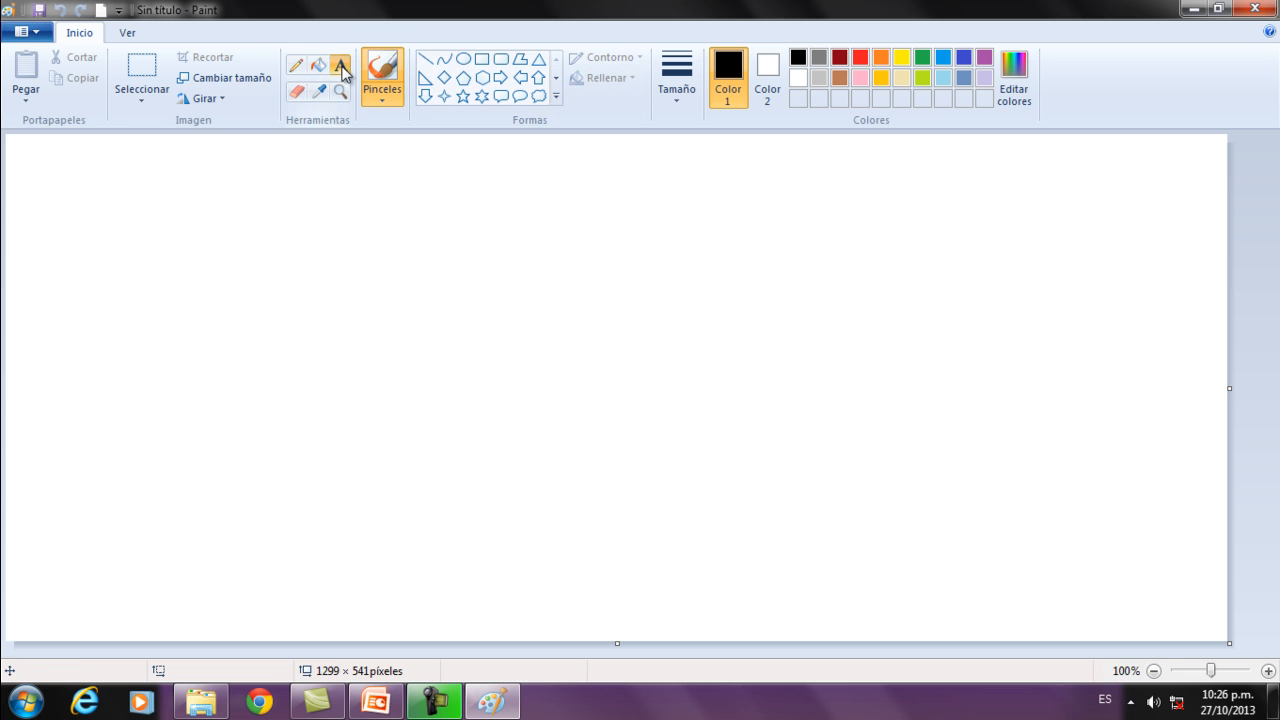
{"action": "left_click_drag", "start_coordinate": [187, 206], "coordinate": [700, 322]}
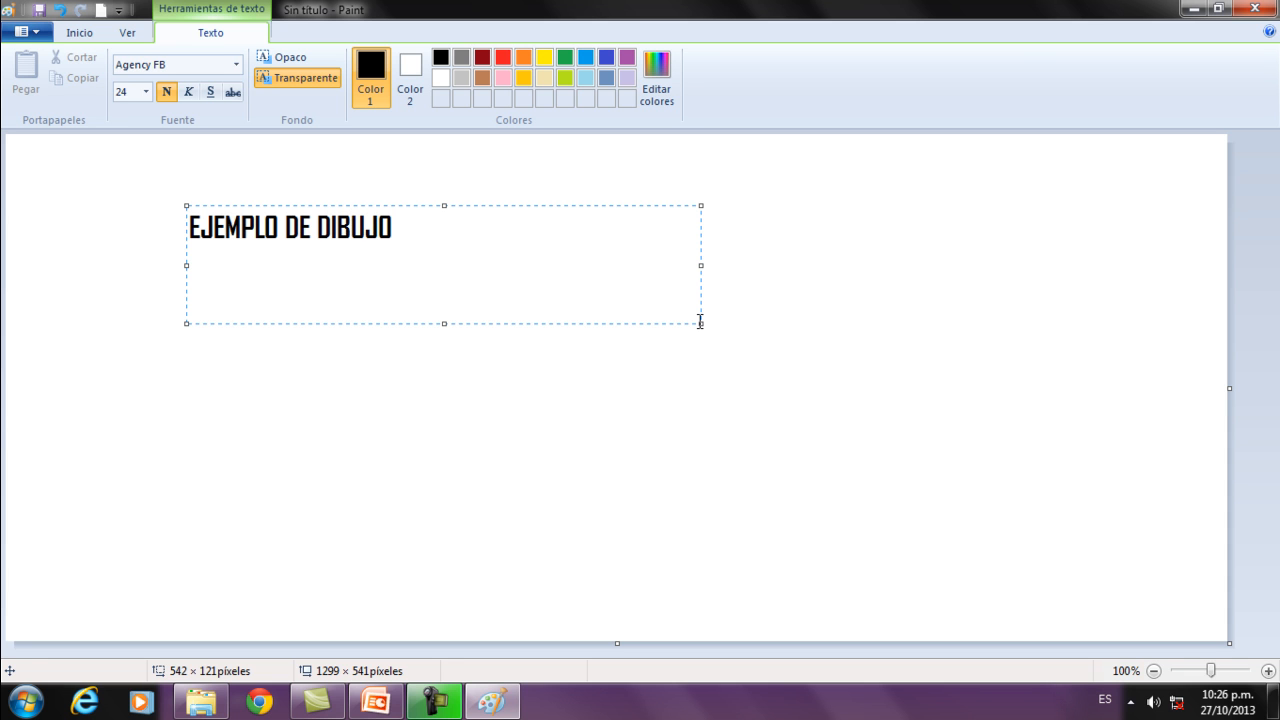
{"action": "left_click", "coordinate": [376, 400]}
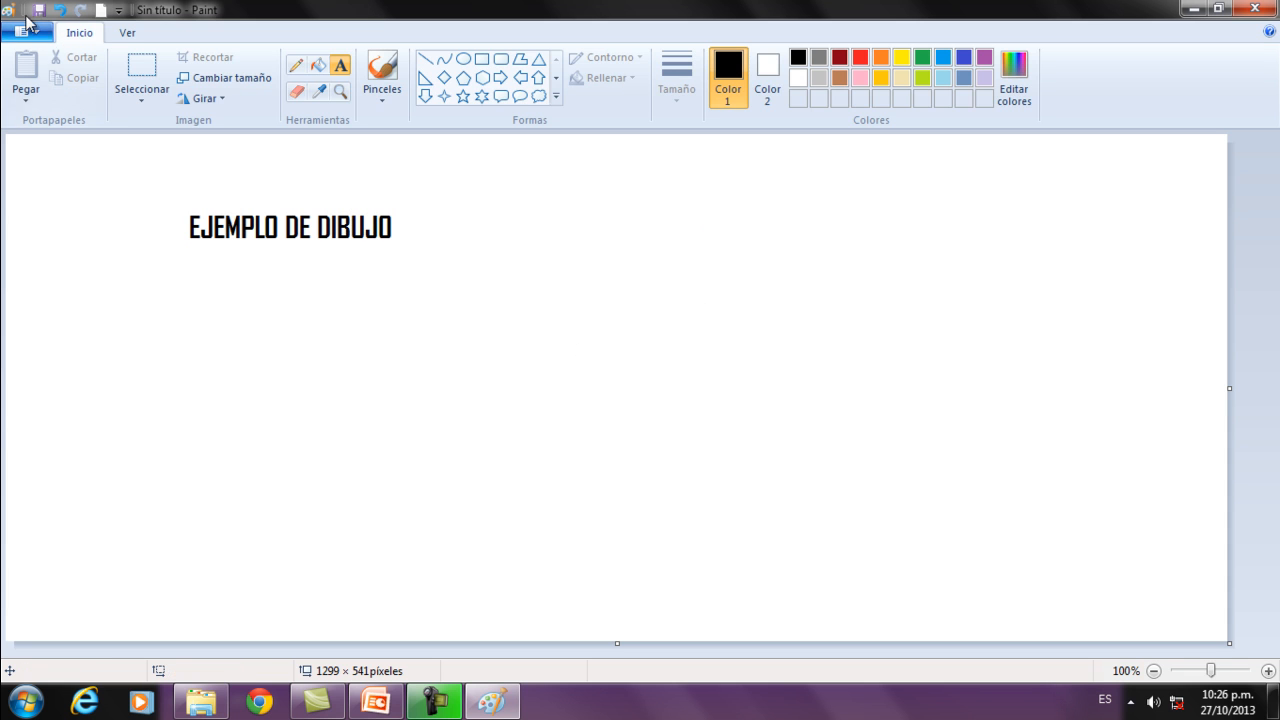
Start saving the drawing and choose the DIBUJOS subfolder of SISTEMAS OPERATIVOS on drive C: as its location.
{"action": "left_click", "coordinate": [46, 10]}
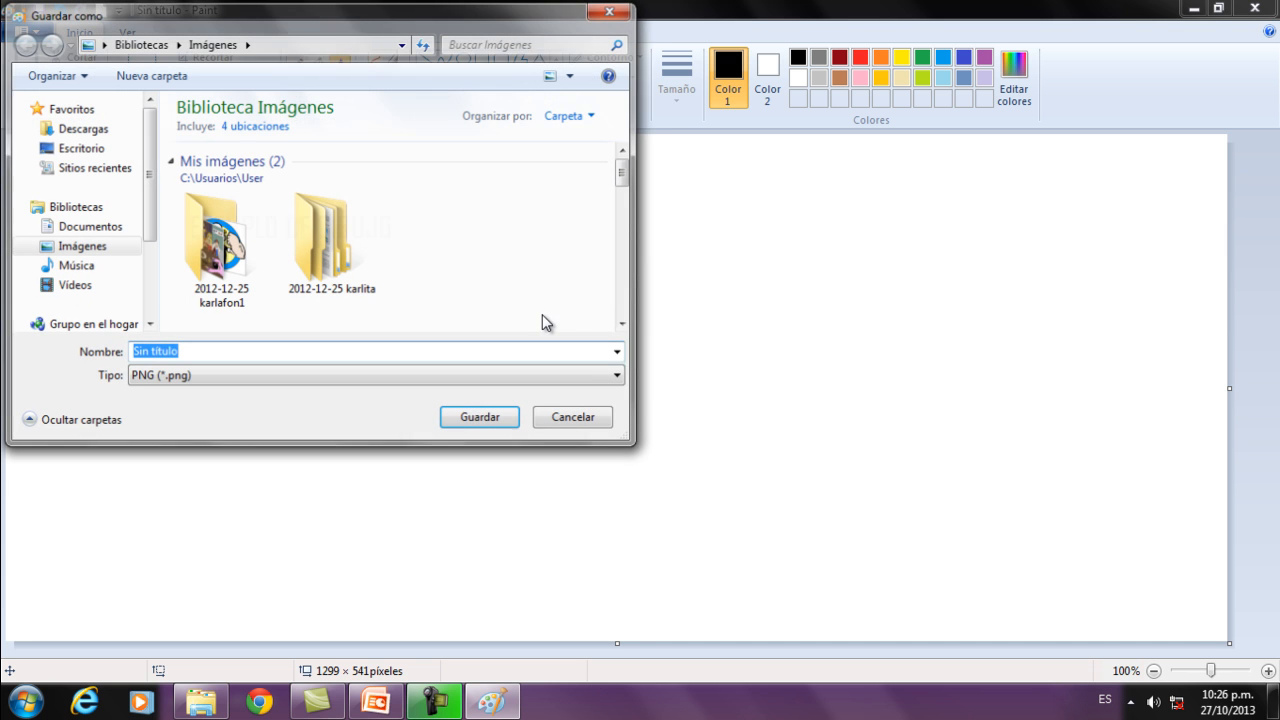
{"action": "left_click", "coordinate": [90, 310]}
{"action": "scroll", "coordinate": [90, 310], "scroll_direction": "down", "scroll_amount": 2}
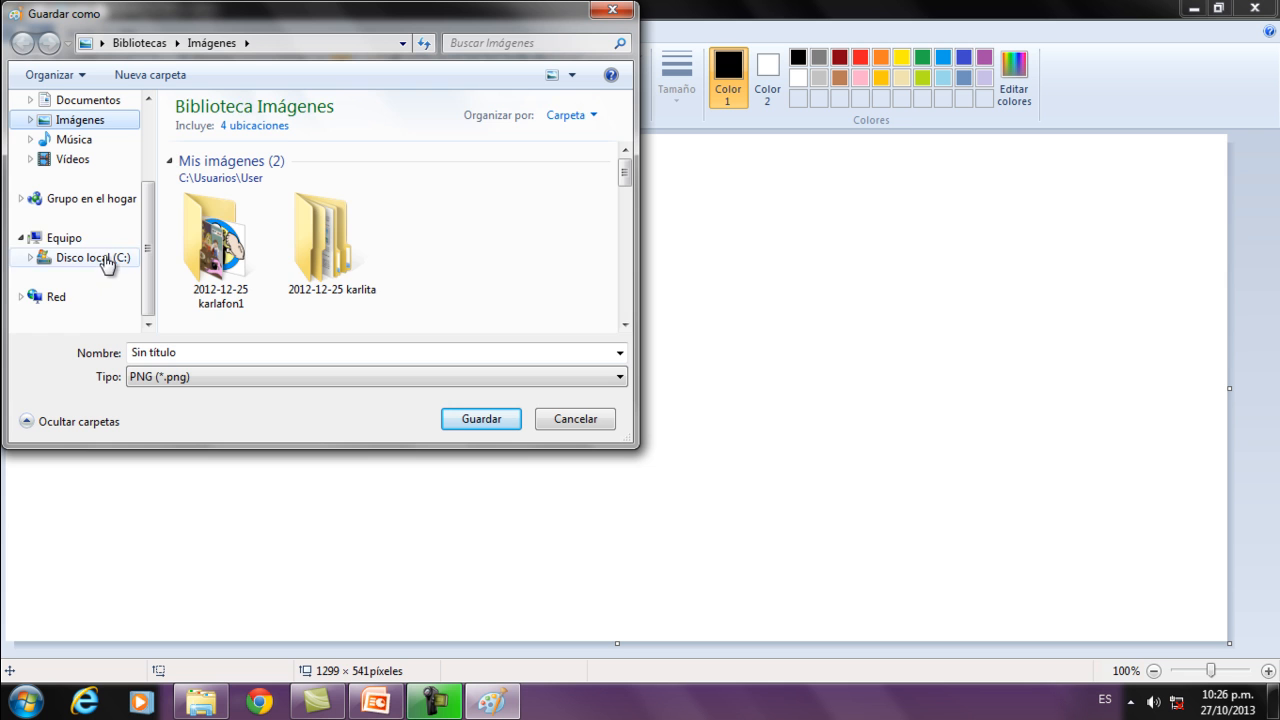
{"action": "left_click", "coordinate": [103, 258]}
{"action": "scroll", "coordinate": [241, 239], "scroll_direction": "down", "scroll_amount": 7}
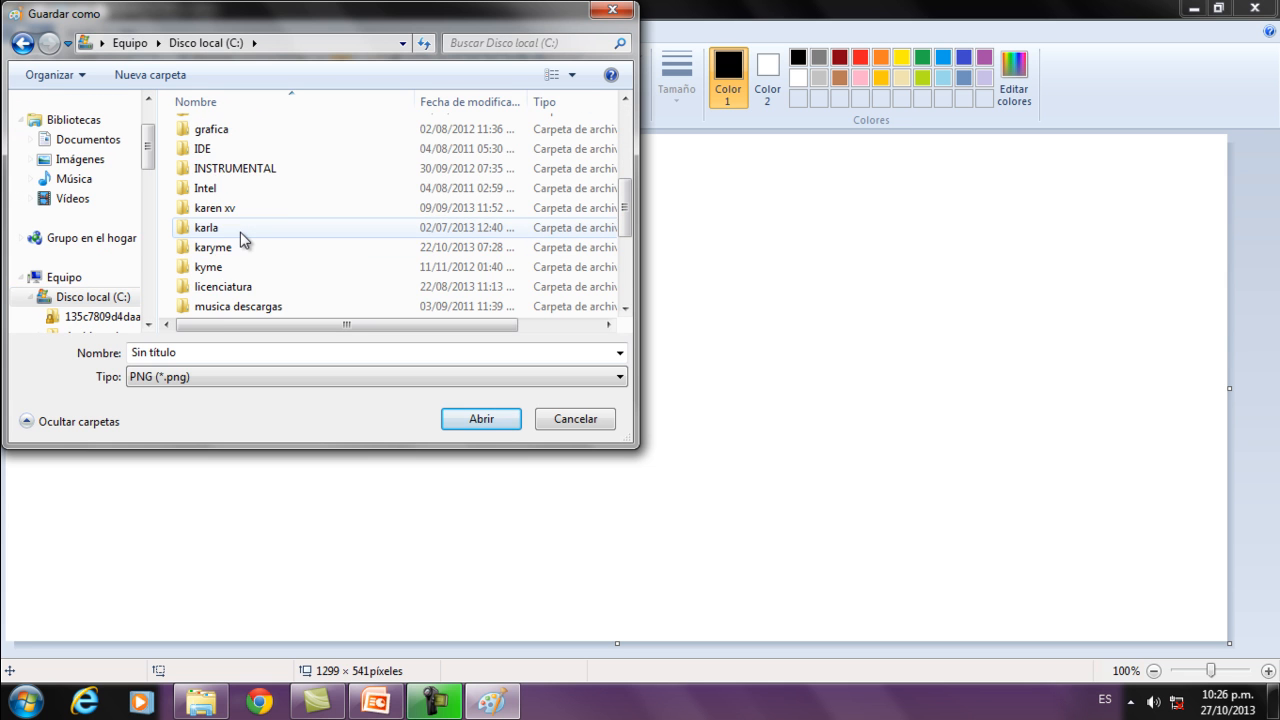
{"action": "scroll", "coordinate": [243, 239], "scroll_direction": "down", "scroll_amount": 1}
{"action": "double_click", "coordinate": [245, 232]}
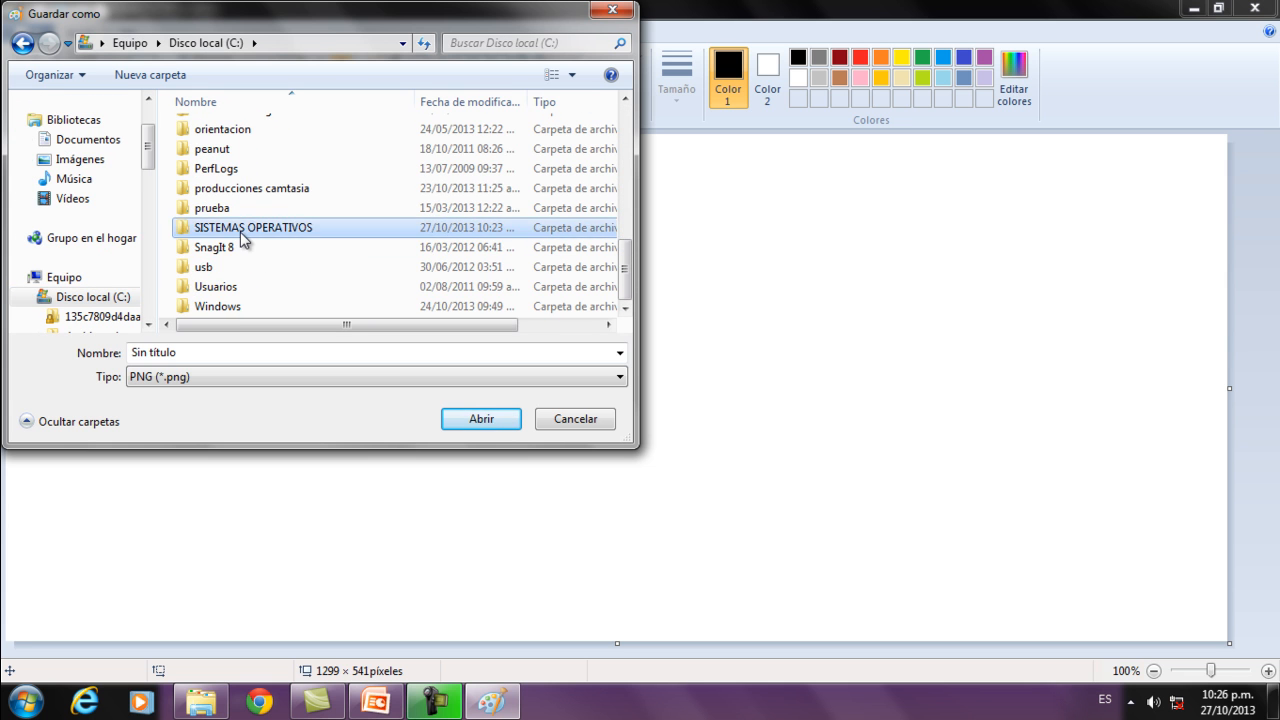
{"action": "double_click", "coordinate": [215, 129]}
Name the drawing EJEMPLO DE DIBUJO and save it as a PNG image.
{"action": "left_click", "coordinate": [231, 356]}
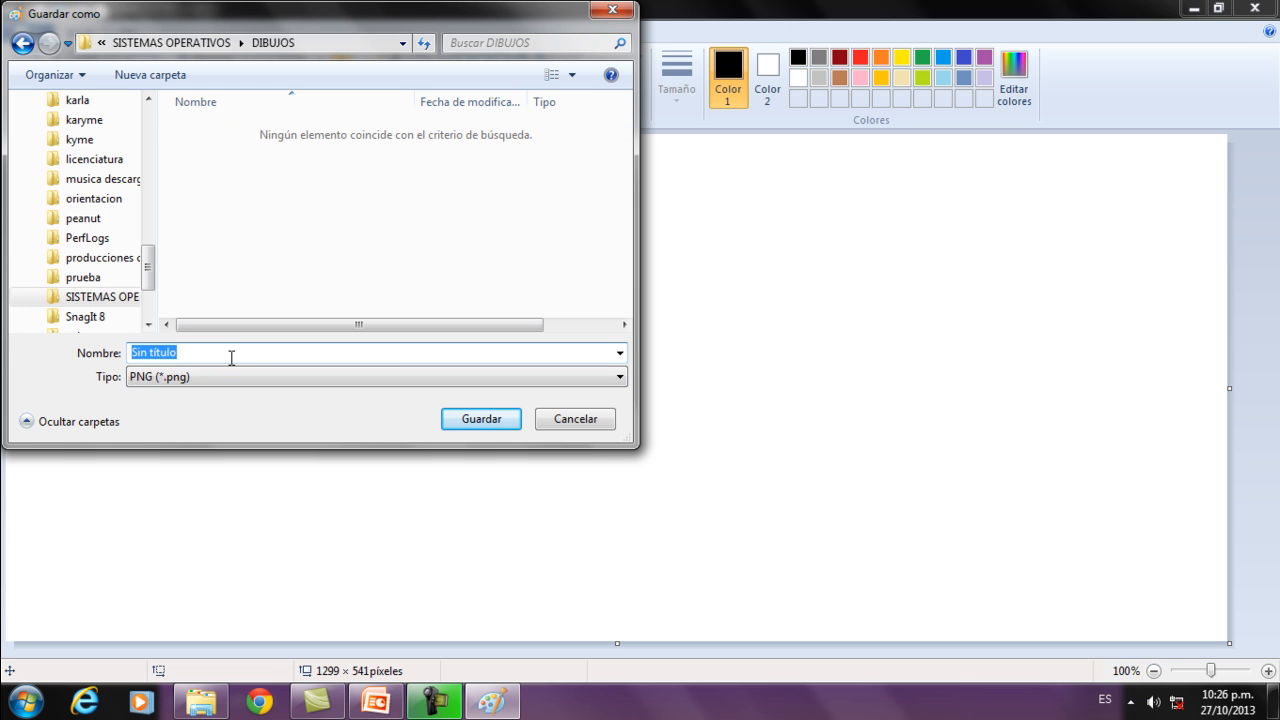
{"action": "type", "text": "EJEMPLO DE DIBU"}
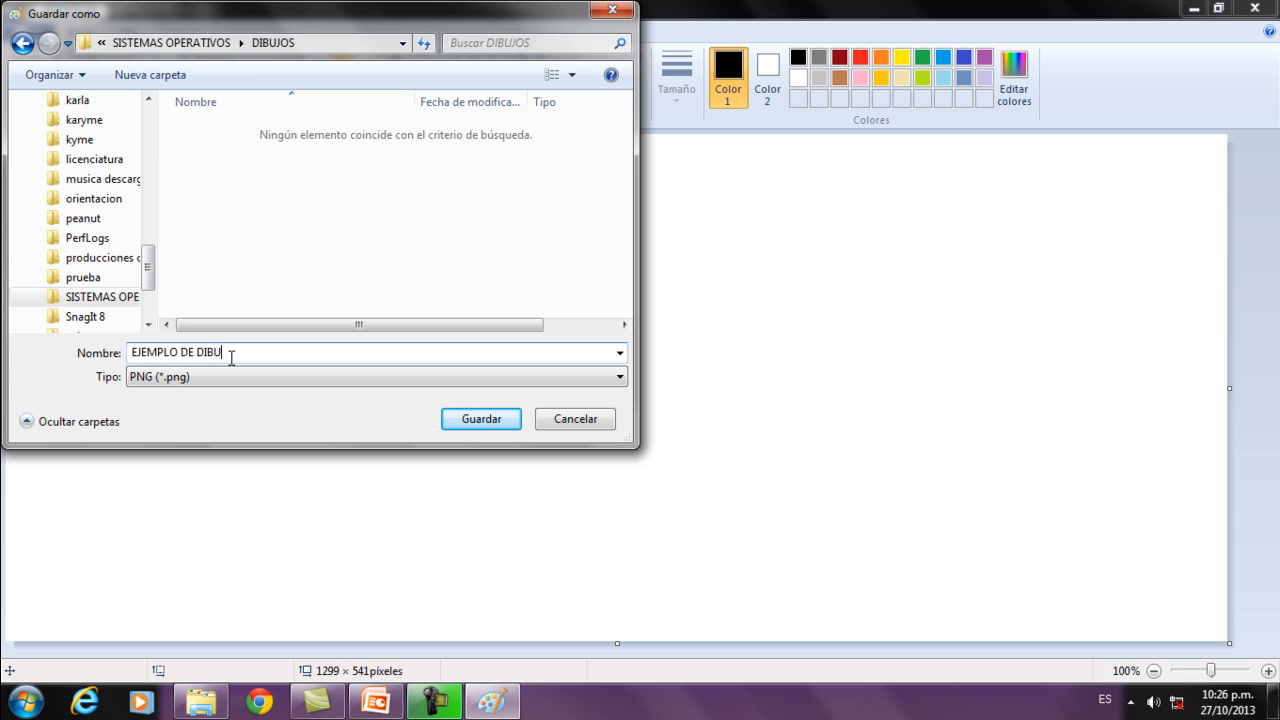
{"action": "type", "text": "JO"}
{"action": "key", "text": "Return"}
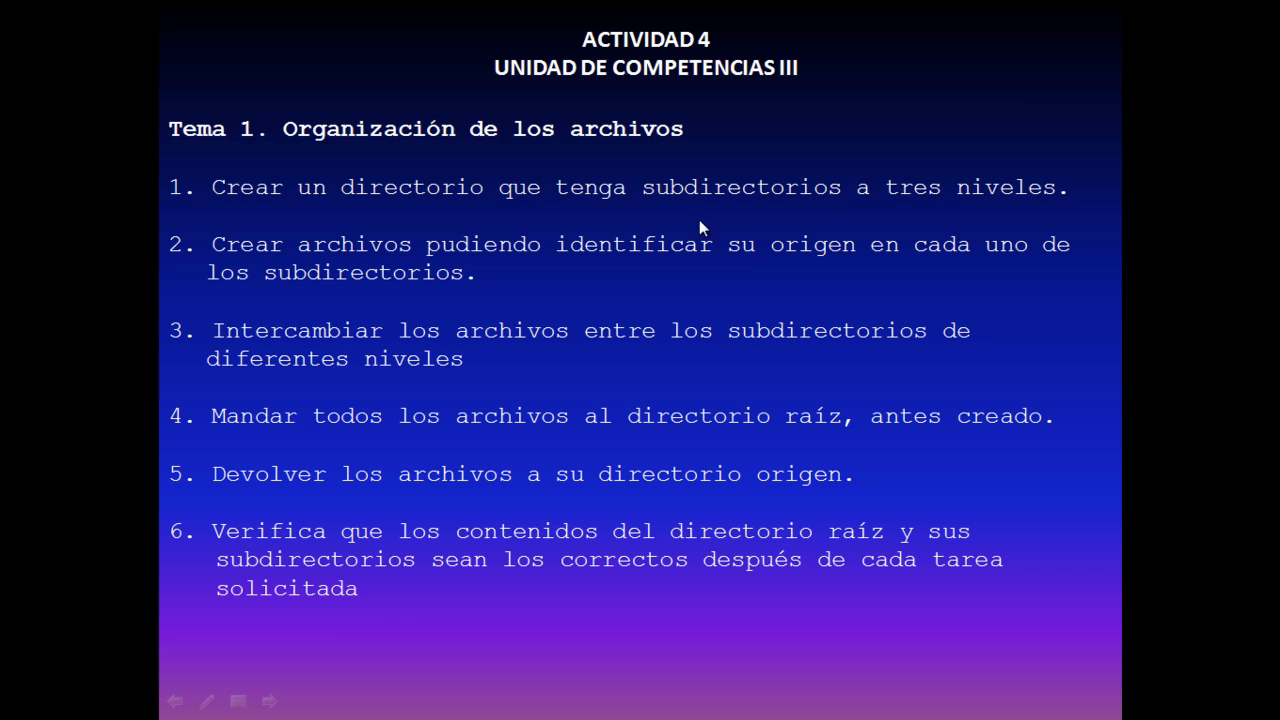
Switch to the SISTEMAS OPERATIVOS folder window and check the DIBUJOS, DOCUMENTOS and HOJAS DE CALCULO subfolders for their saved files.
{"action": "mouse_move", "coordinate": [263, 718]}
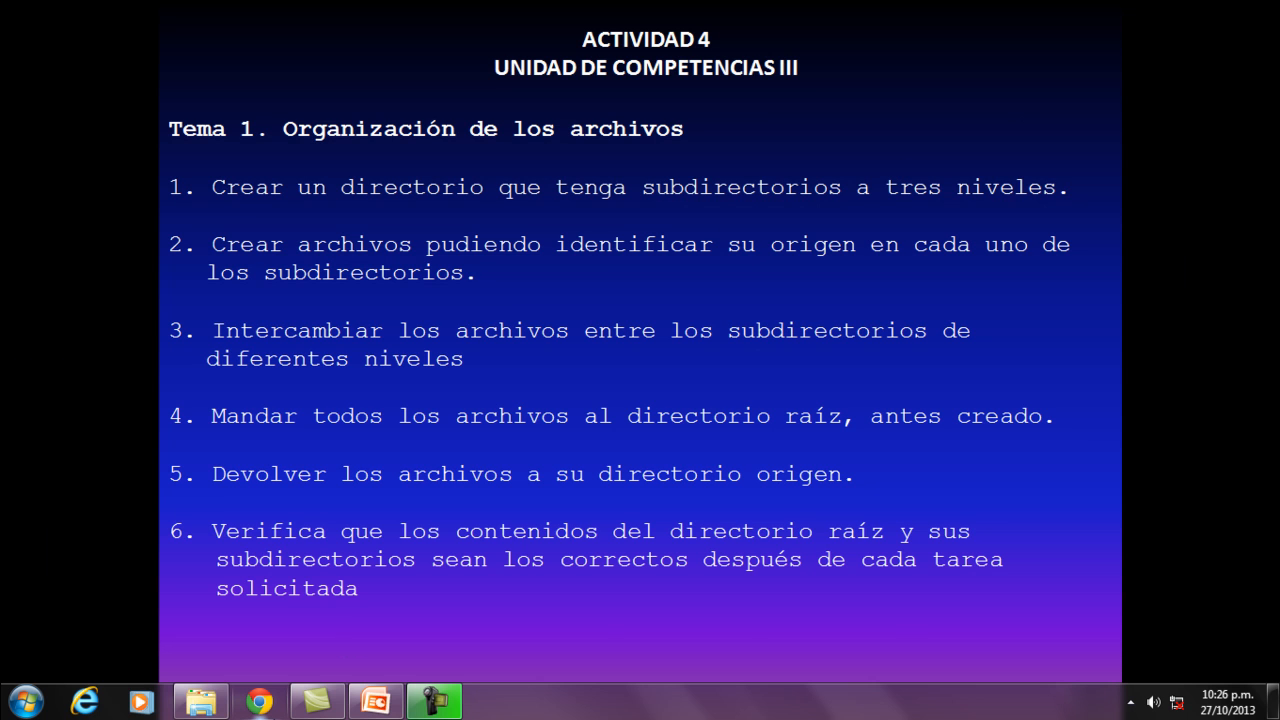
{"action": "left_click", "coordinate": [201, 701]}
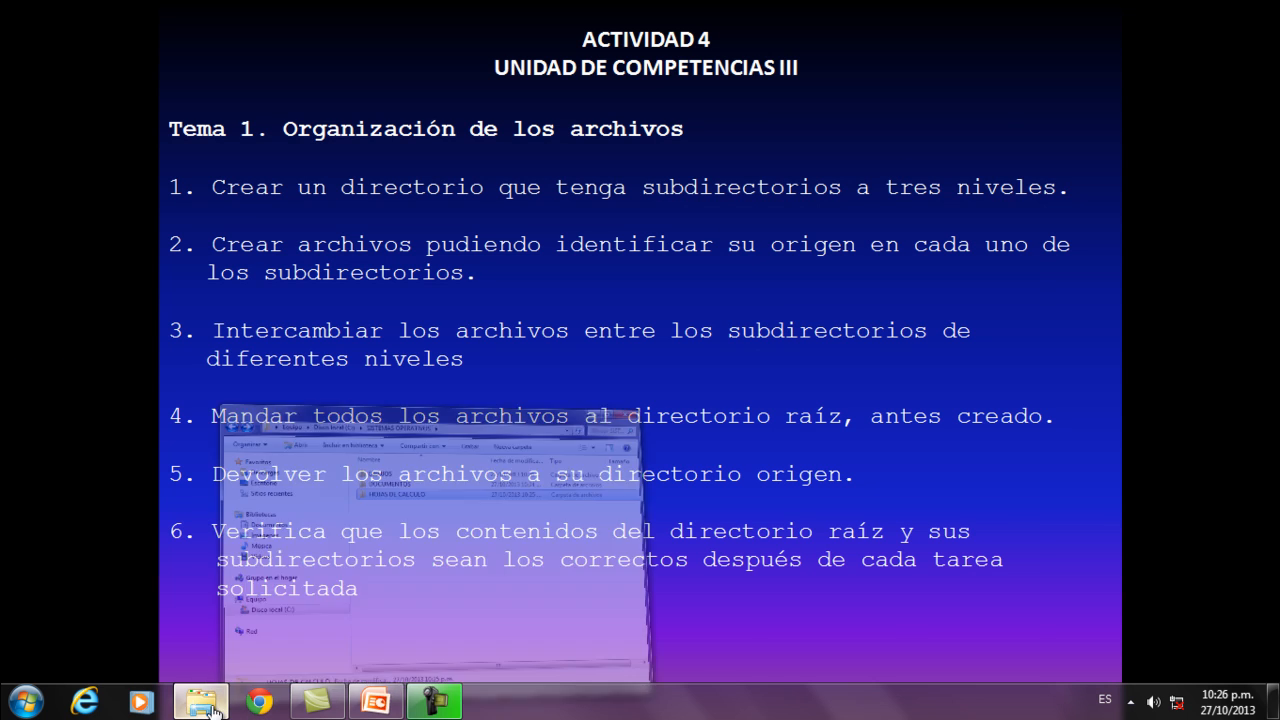
{"action": "double_click", "coordinate": [532, 299]}
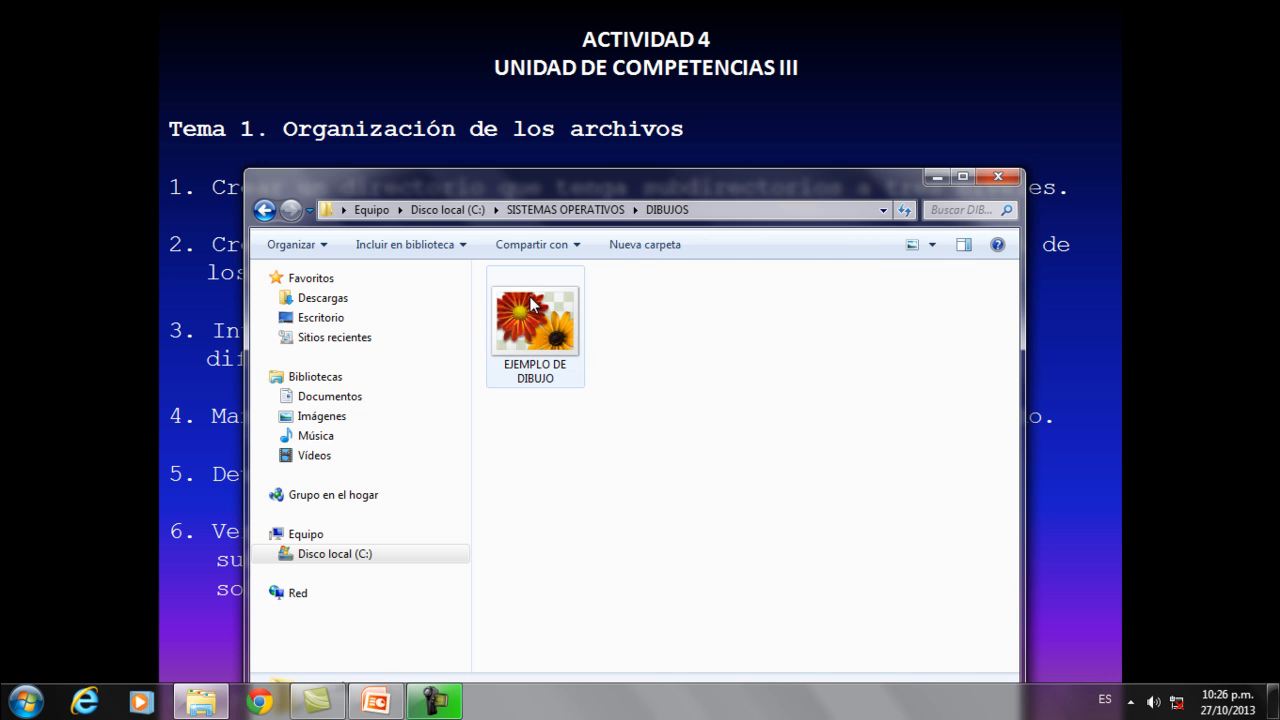
{"action": "left_click", "coordinate": [264, 210]}
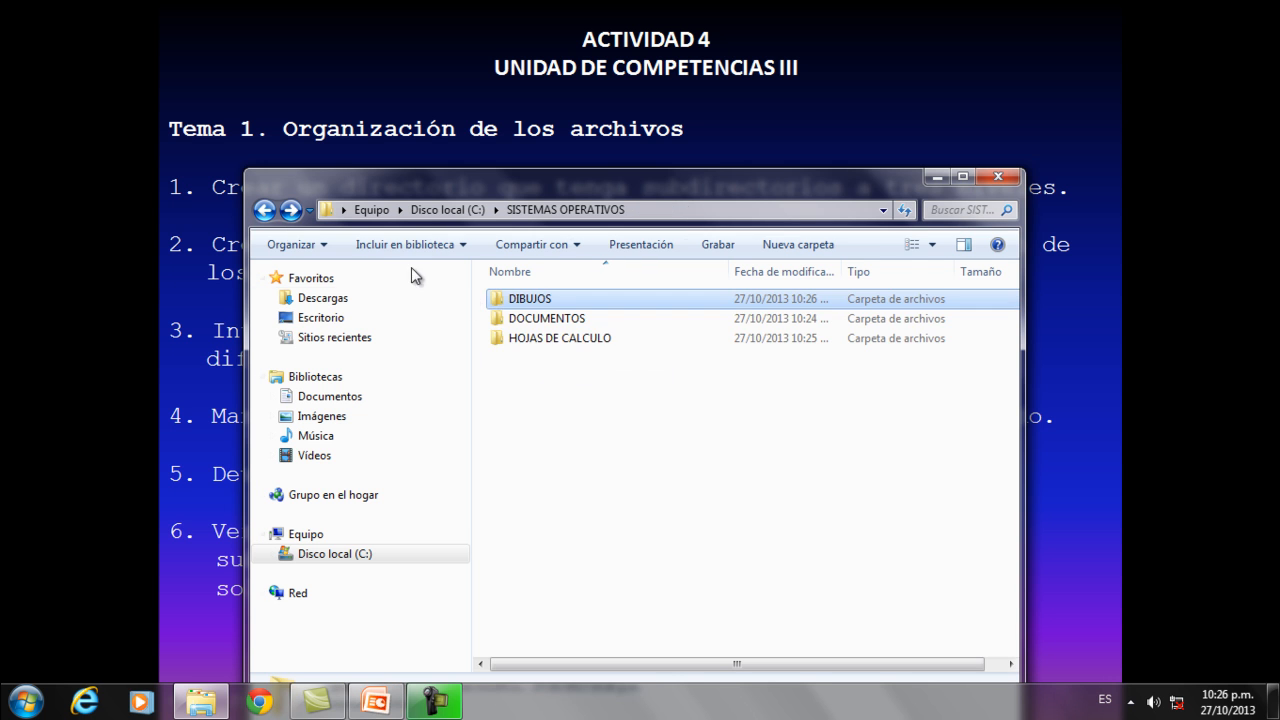
{"action": "left_click", "coordinate": [522, 322]}
{"action": "double_click", "coordinate": [522, 320]}
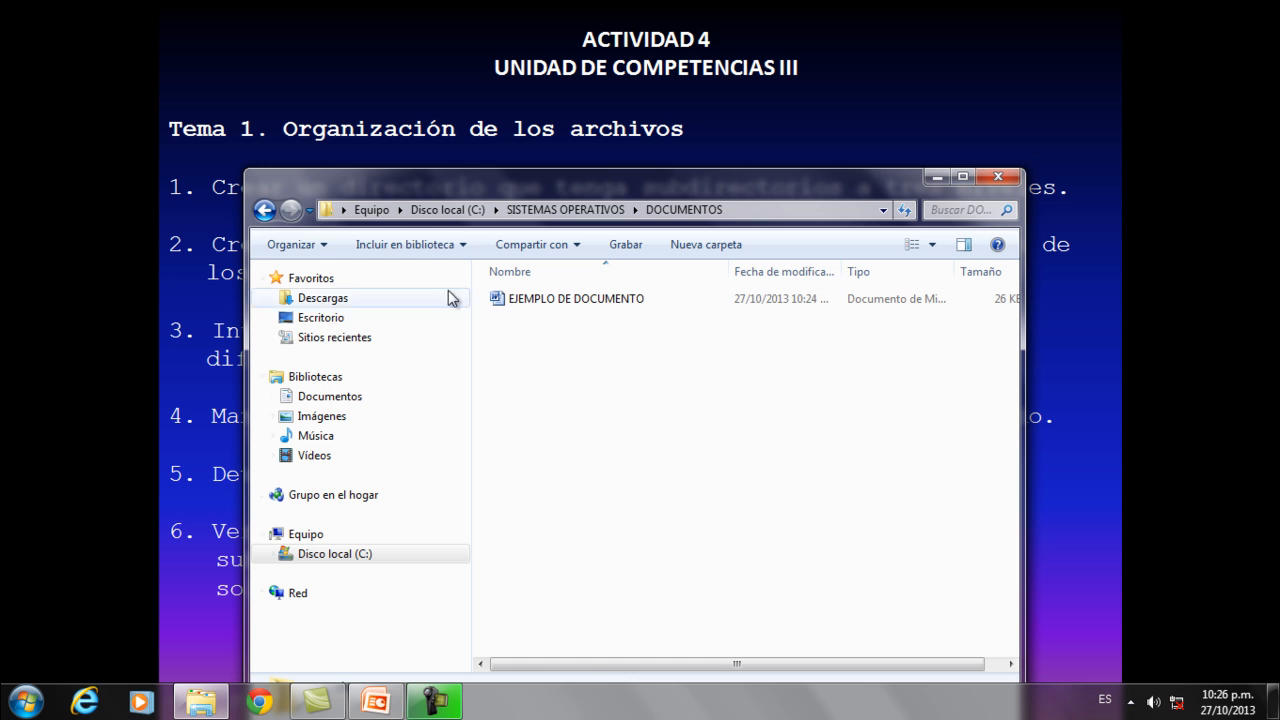
{"action": "left_click", "coordinate": [264, 210]}
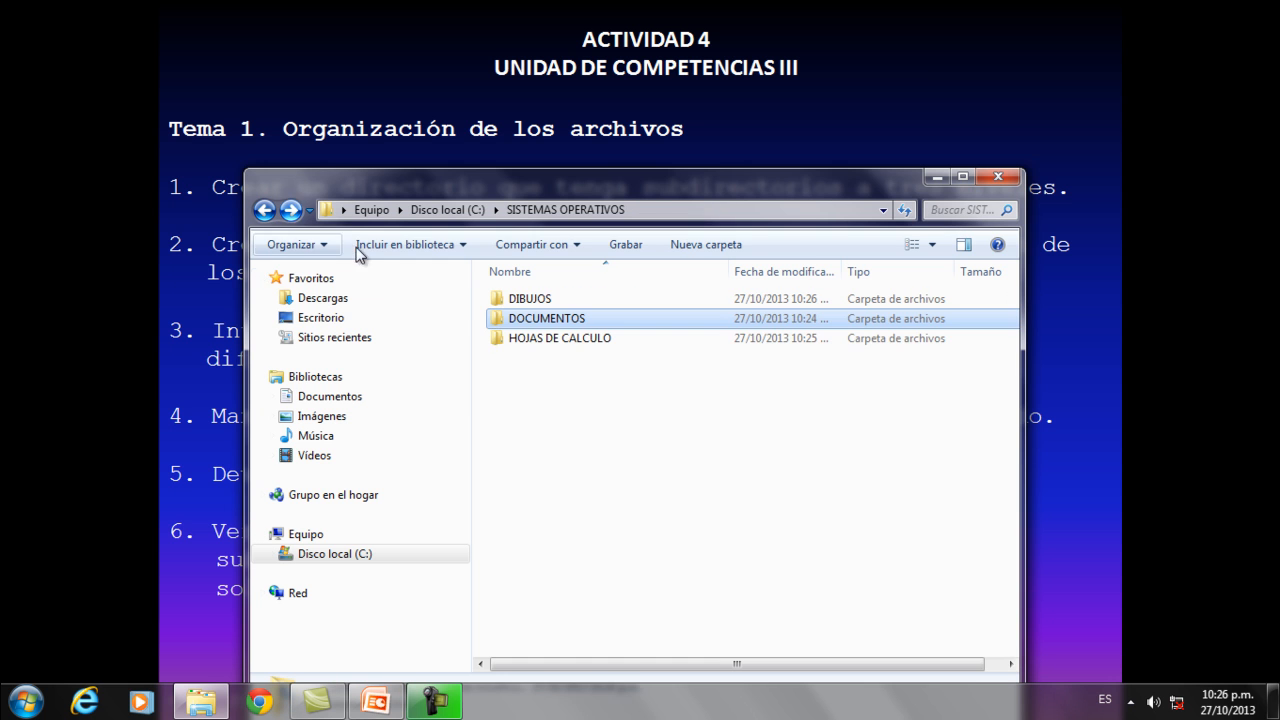
{"action": "double_click", "coordinate": [517, 340]}
{"action": "left_click", "coordinate": [268, 211]}
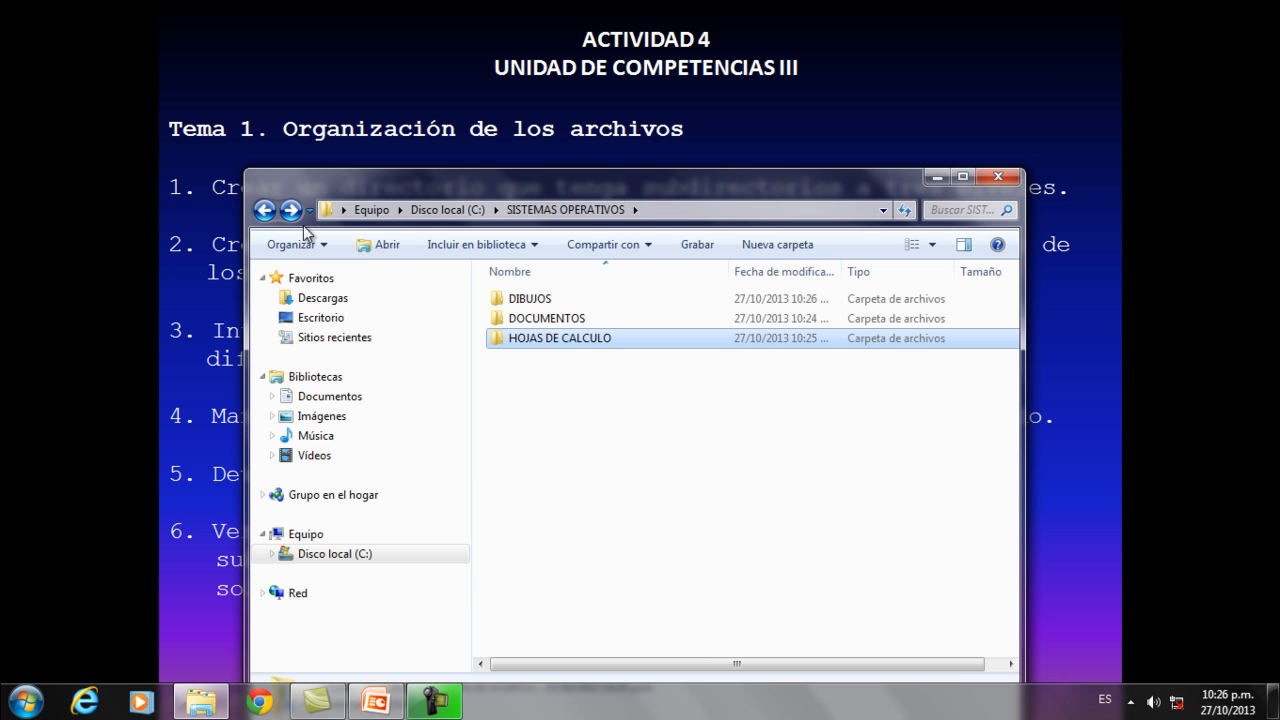
Go back to drive C:, reopen the SISTEMAS OPERATIVOS directory to review its subfolders, and minimise the window.
{"action": "left_click", "coordinate": [264, 210]}
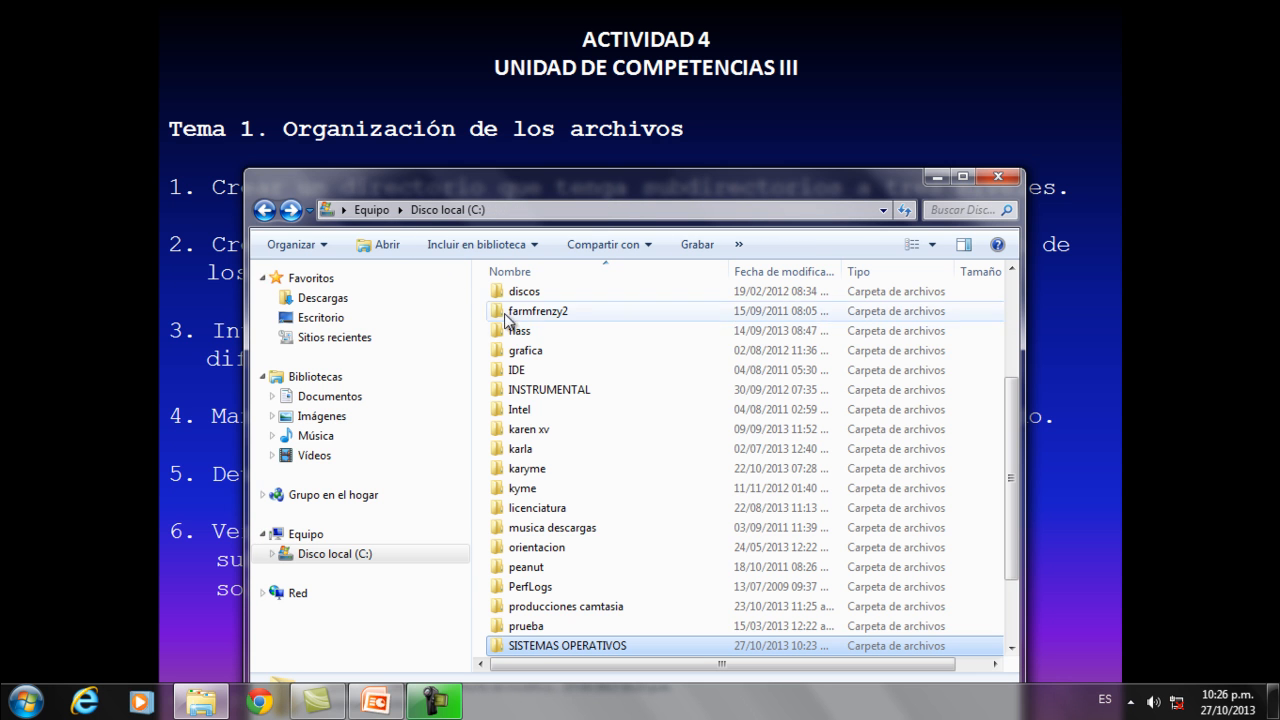
{"action": "double_click", "coordinate": [566, 646]}
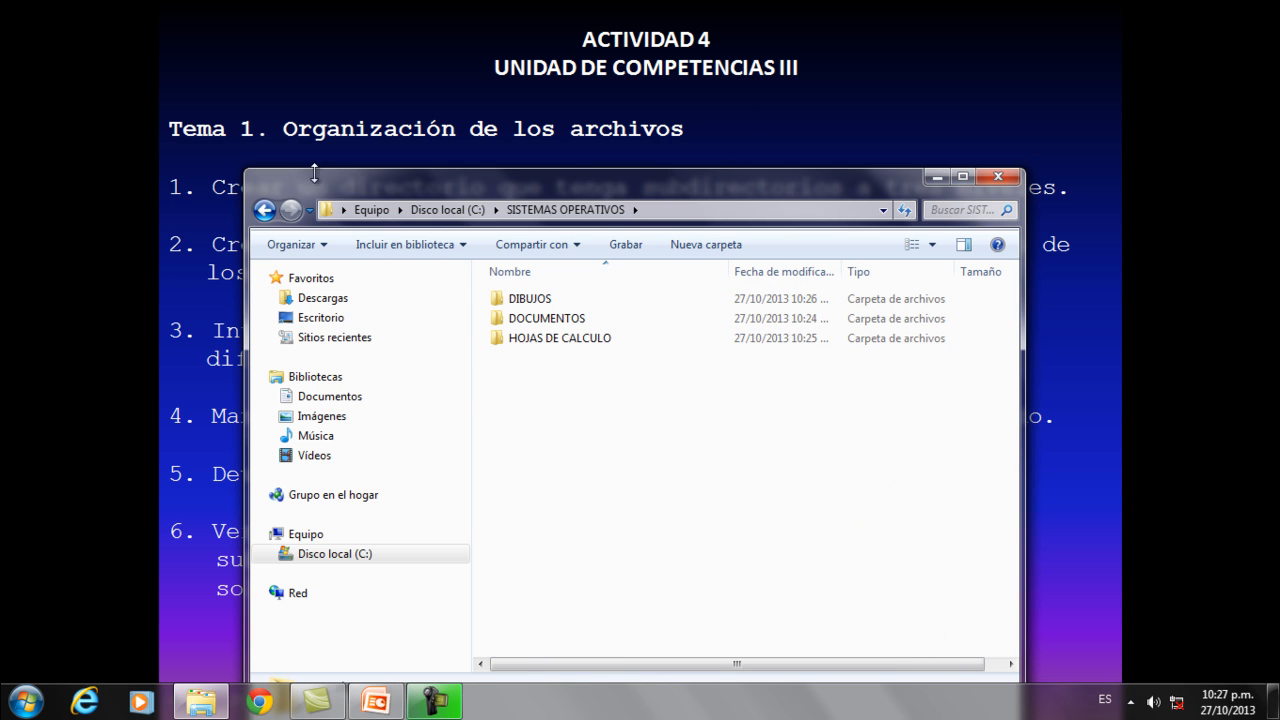
{"action": "left_click", "coordinate": [937, 178]}
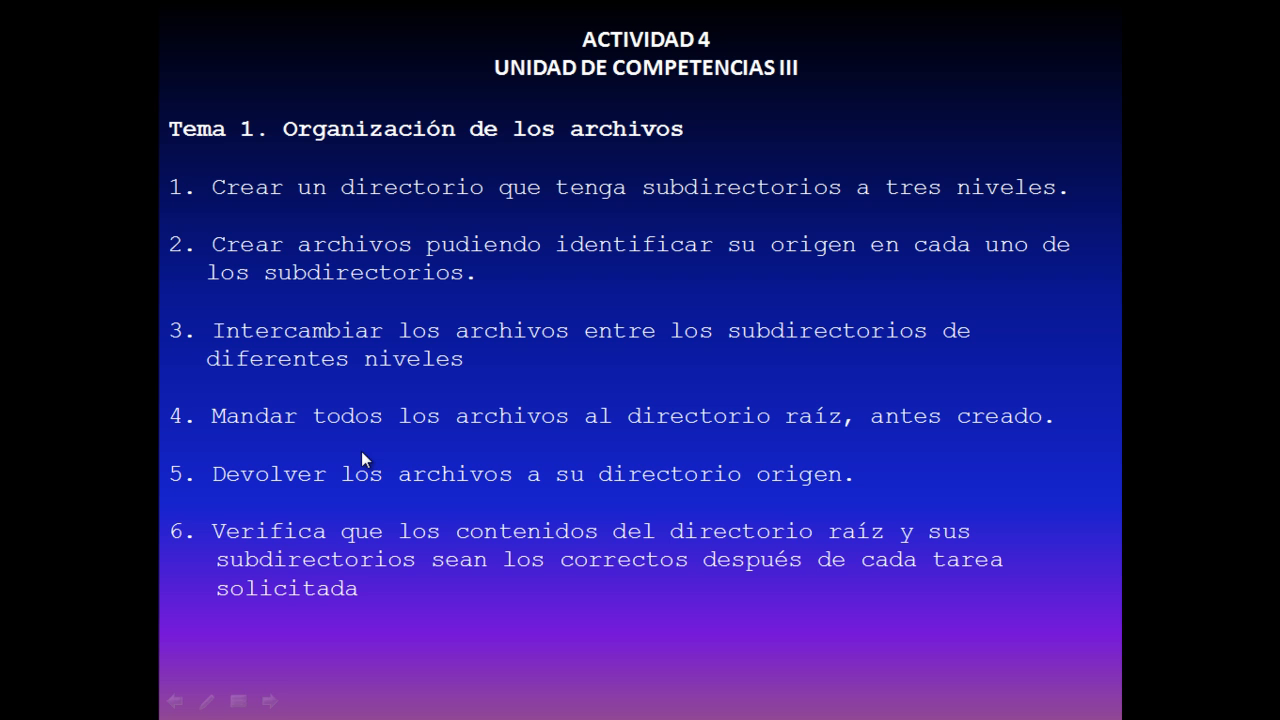
Restore the SISTEMAS OPERATIVOS window and move the EJEMPLO DE DIBUJO file from the DIBUJOS subfolder to DOCUMENTOS.
{"action": "key", "text": "super"}
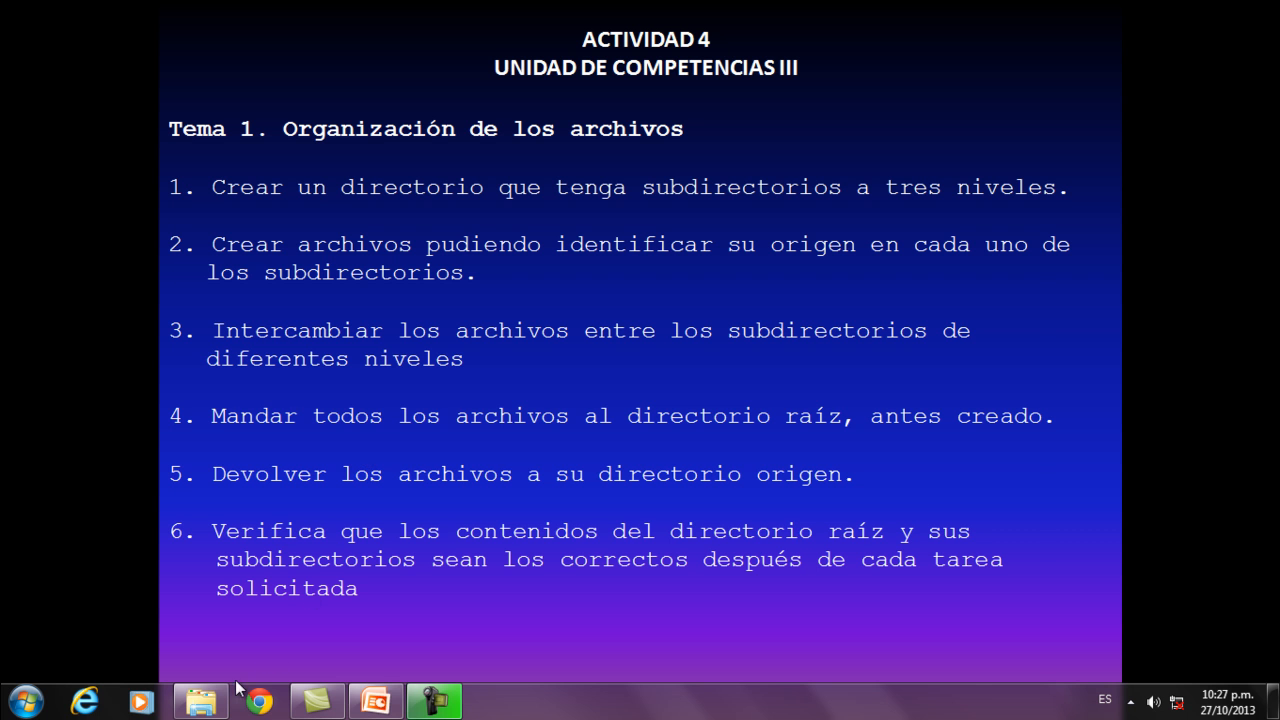
{"action": "left_click", "coordinate": [205, 700]}
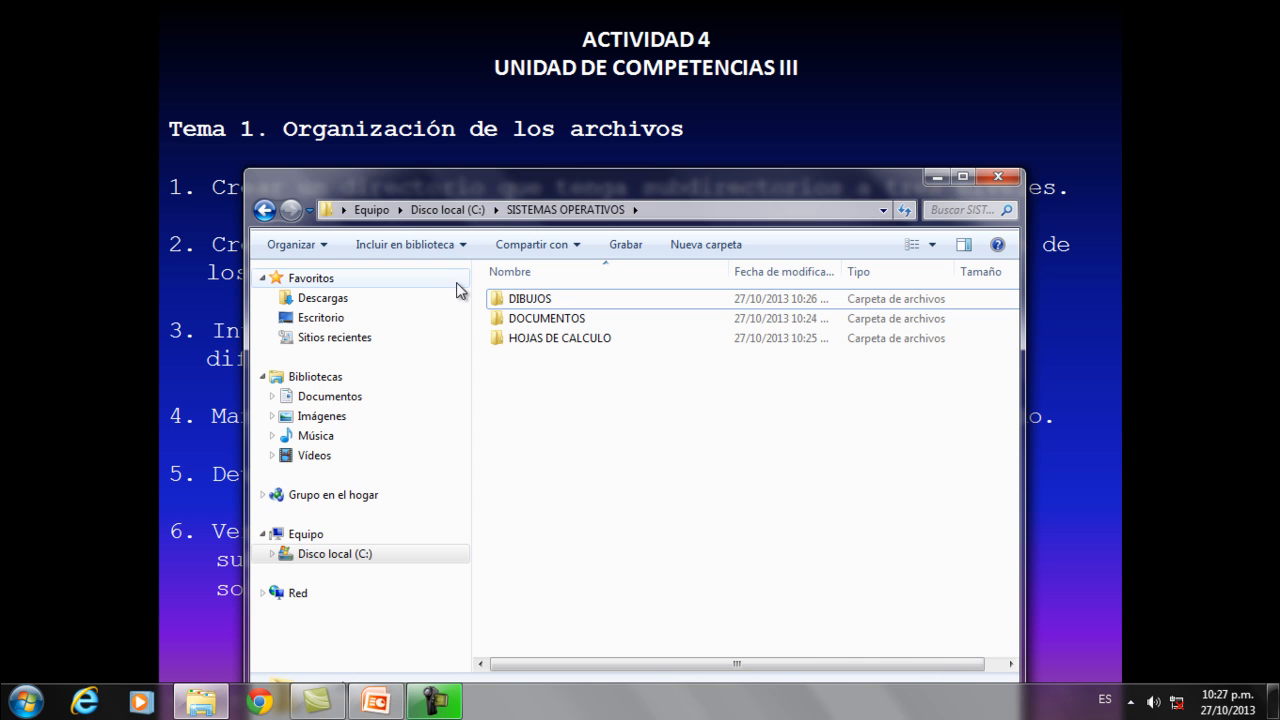
{"action": "double_click", "coordinate": [536, 306]}
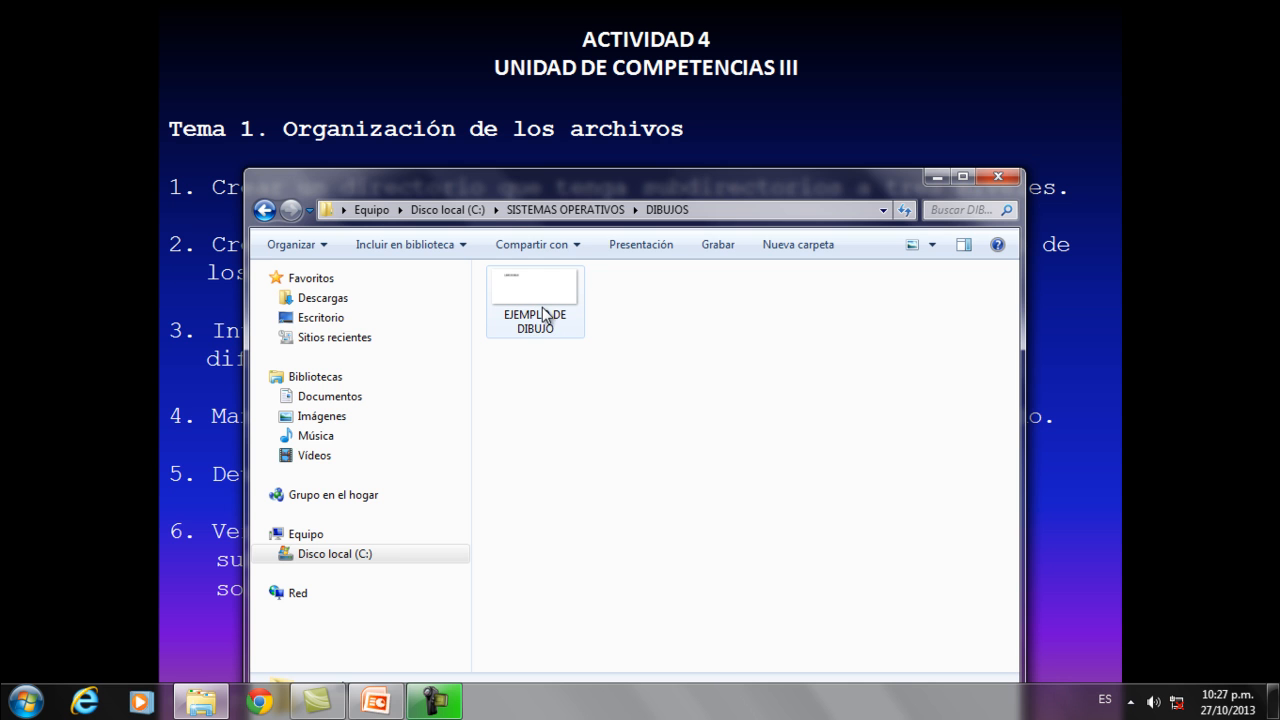
{"action": "left_click", "coordinate": [543, 314]}
{"action": "right_click", "coordinate": [543, 314]}
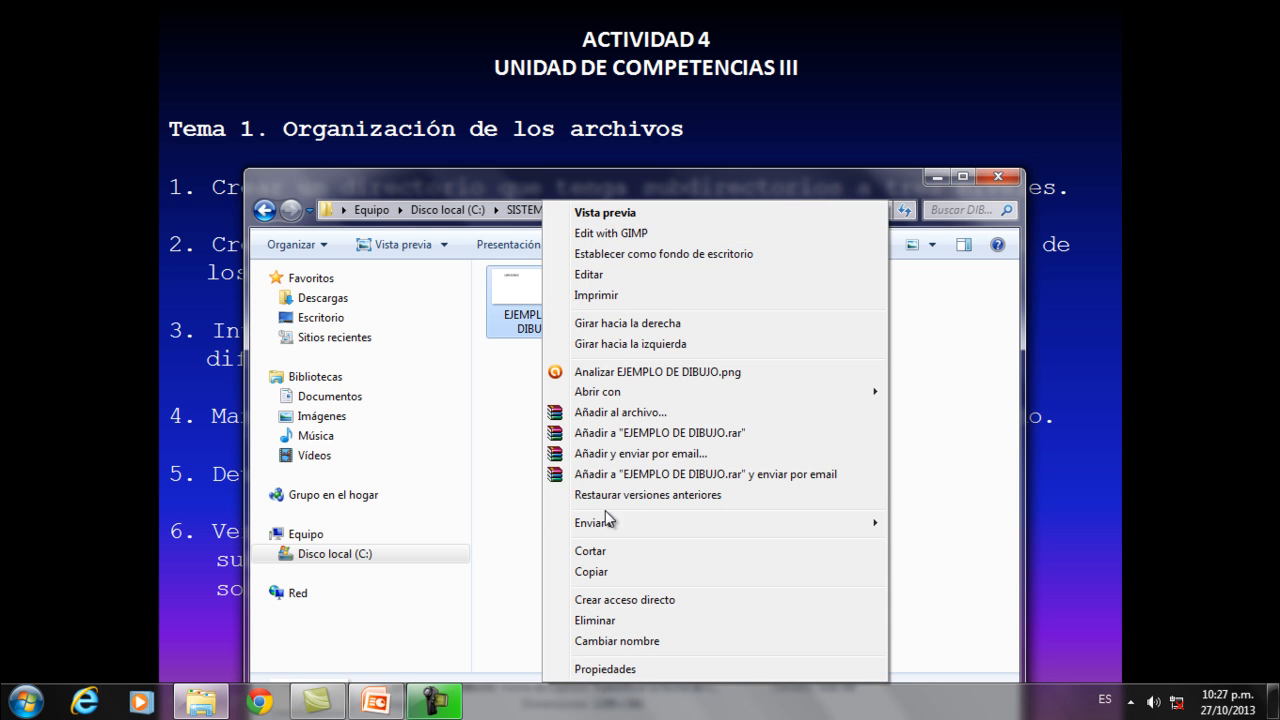
{"action": "left_click", "coordinate": [598, 552]}
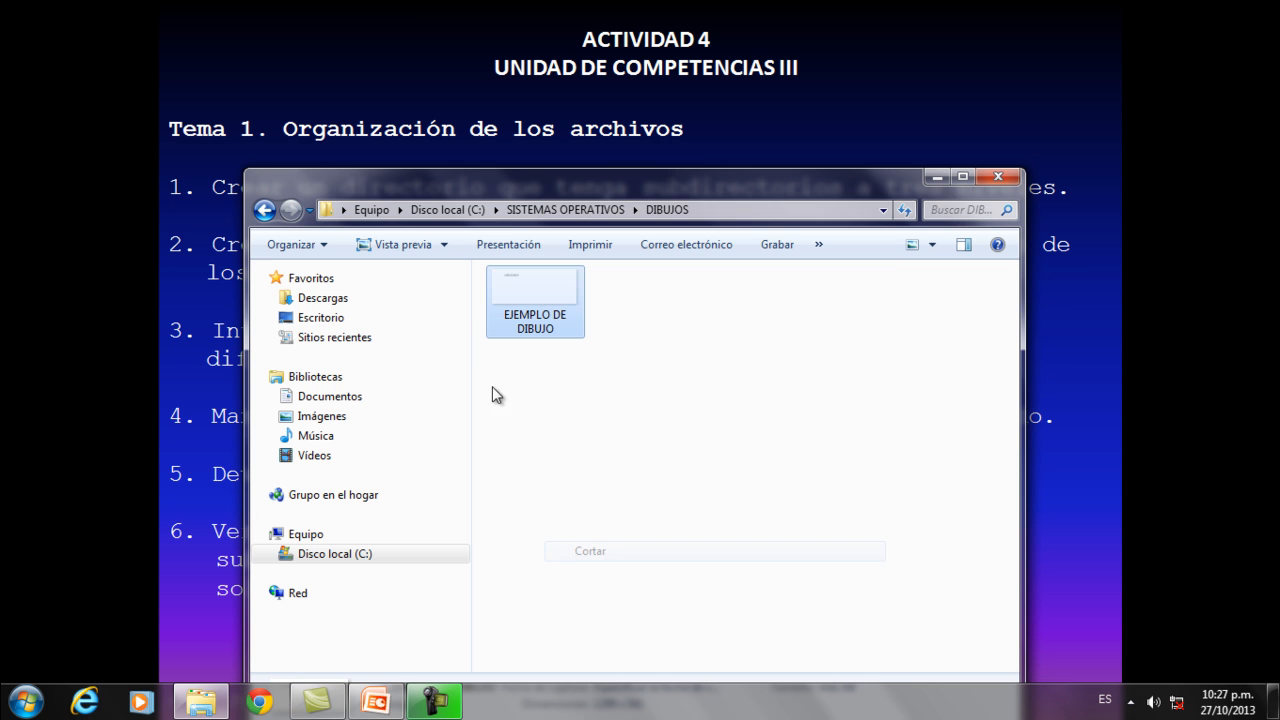
{"action": "left_click", "coordinate": [264, 210]}
{"action": "double_click", "coordinate": [518, 322]}
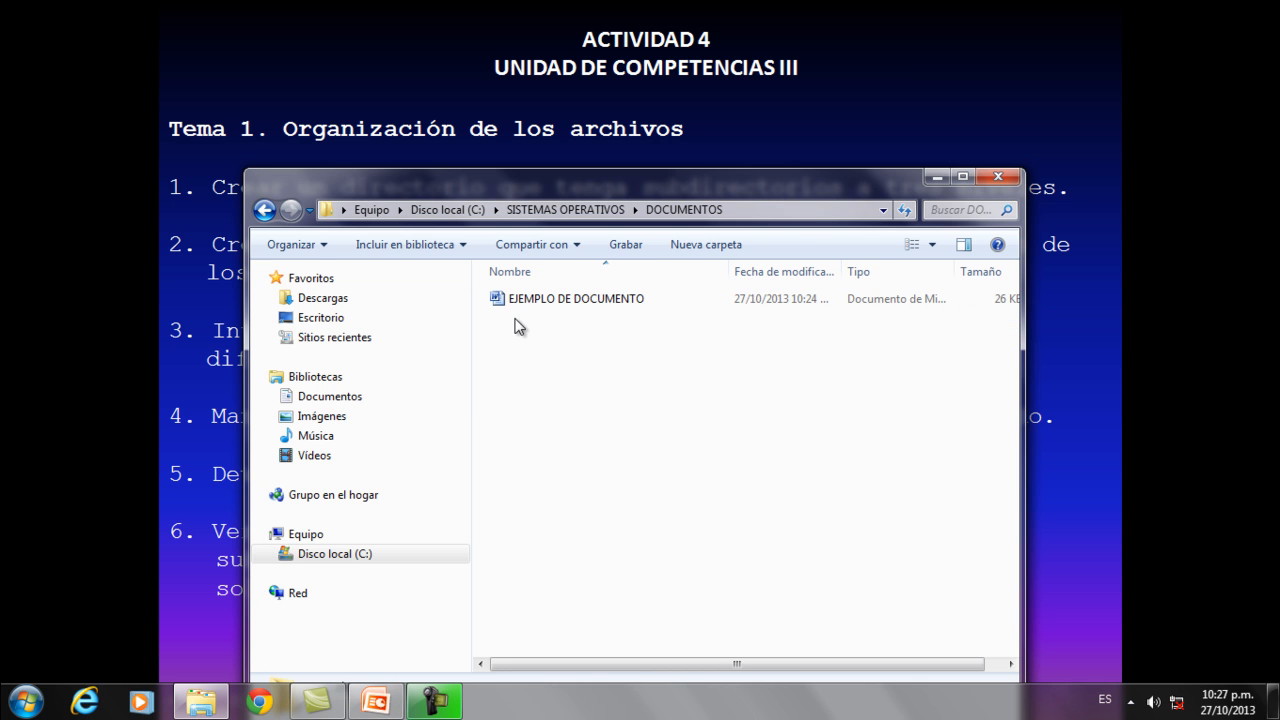
{"action": "right_click", "coordinate": [525, 374]}
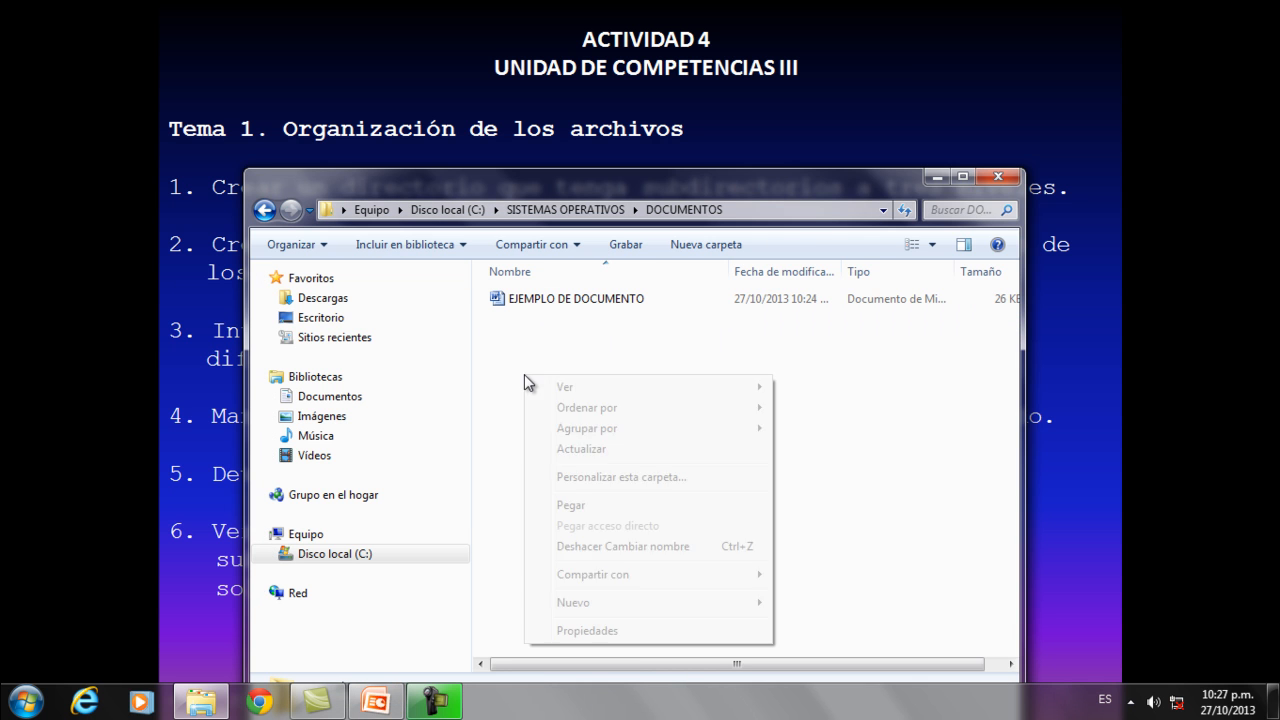
{"action": "left_click", "coordinate": [585, 506]}
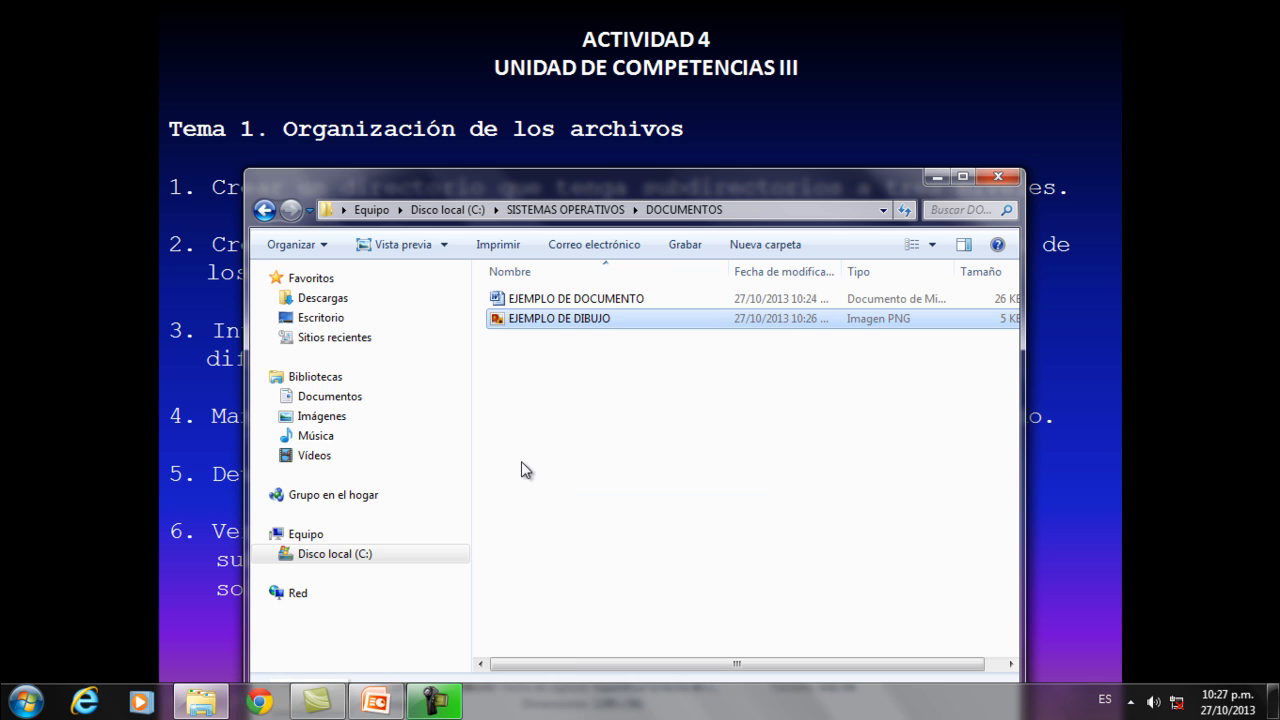
Move the EJEMPLO DE DOCUMENTO file from the DOCUMENTOS subfolder to HOJAS DE CALCULO.
{"action": "left_click", "coordinate": [565, 302]}
{"action": "right_click", "coordinate": [566, 306]}
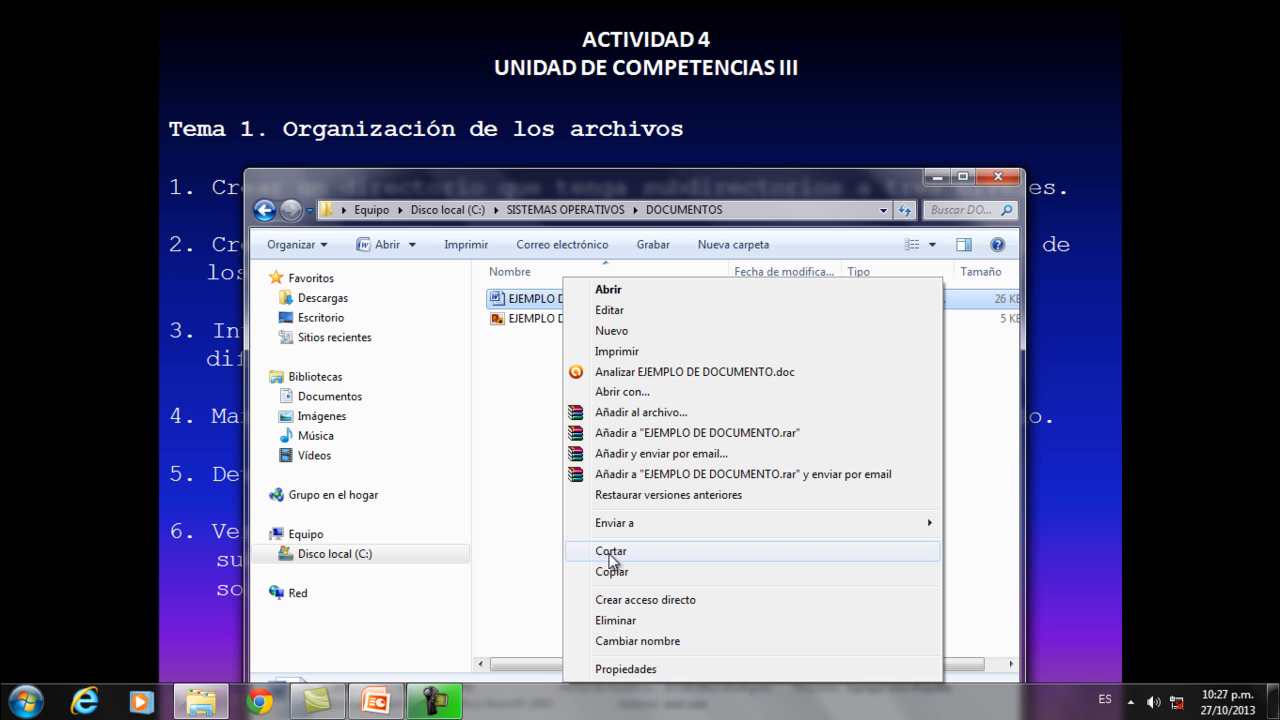
{"action": "left_click", "coordinate": [610, 555]}
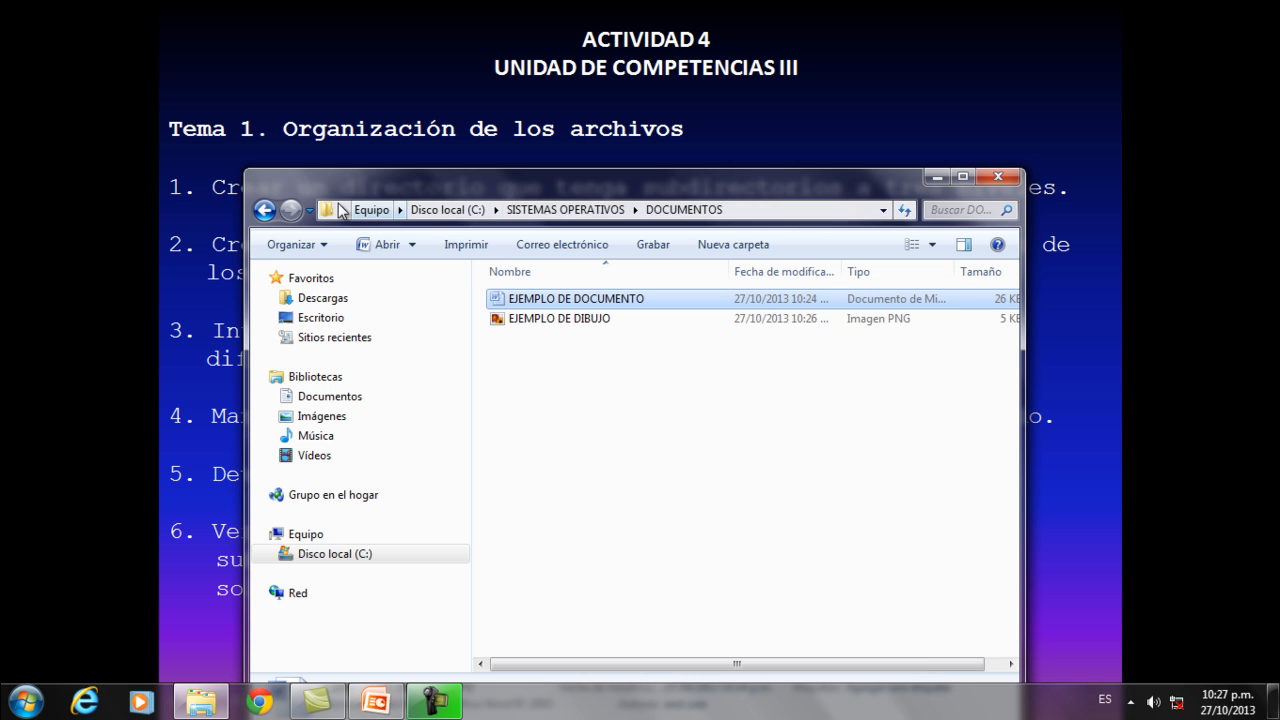
{"action": "left_click", "coordinate": [266, 211]}
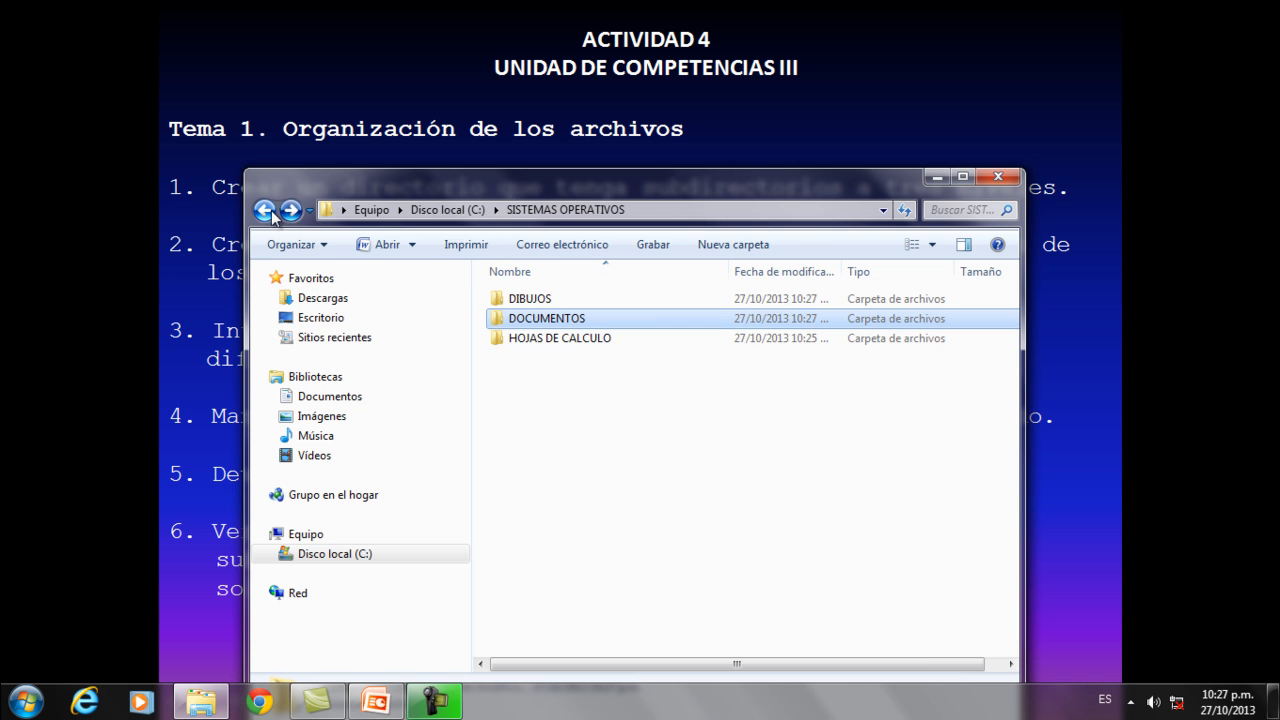
{"action": "double_click", "coordinate": [519, 340]}
{"action": "right_click", "coordinate": [535, 378]}
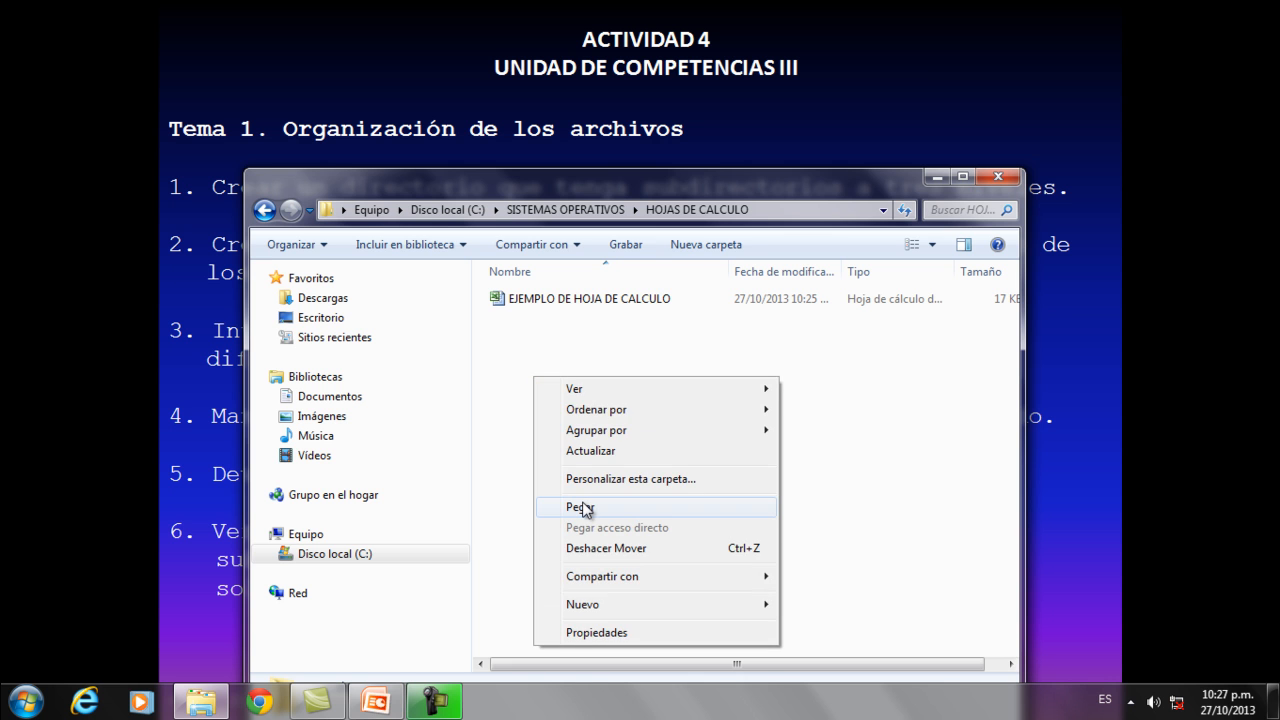
{"action": "left_click", "coordinate": [582, 508]}
Move the EJEMPLO DE HOJA DE CALCULO file from the HOJAS DE CALCULO subfolder to DIBUJOS.
{"action": "right_click", "coordinate": [571, 302]}
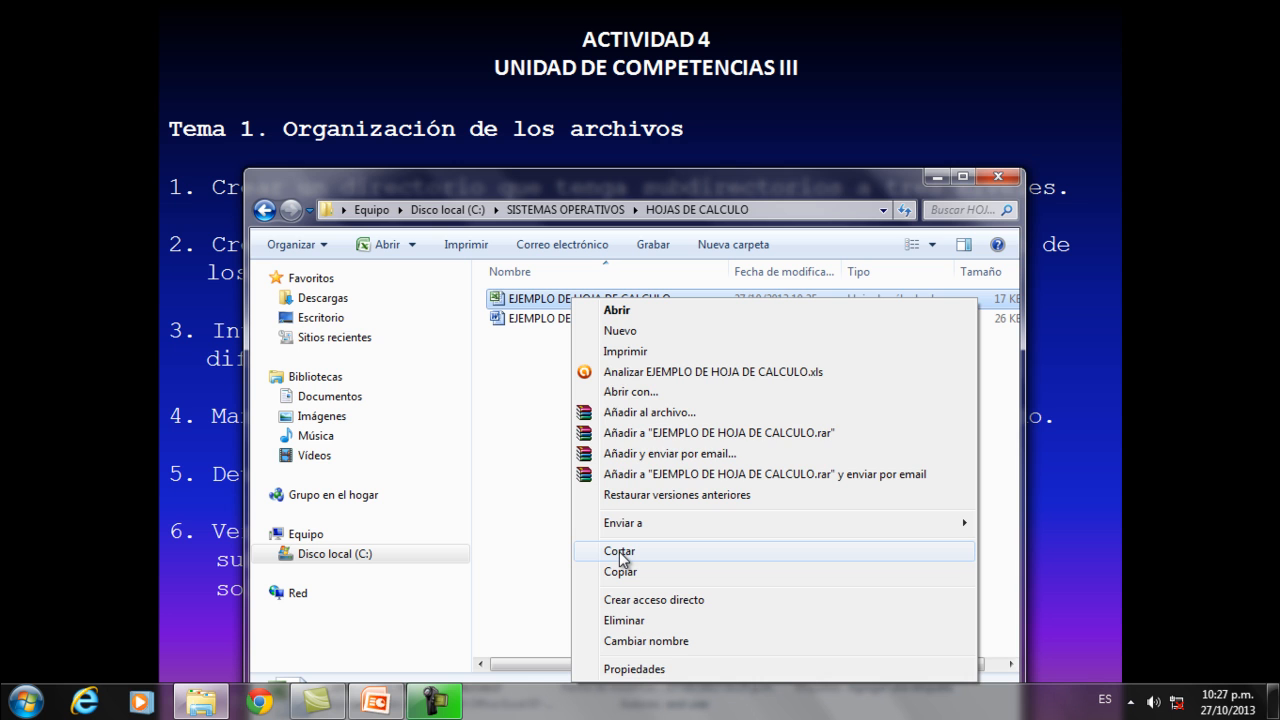
{"action": "left_click", "coordinate": [620, 551]}
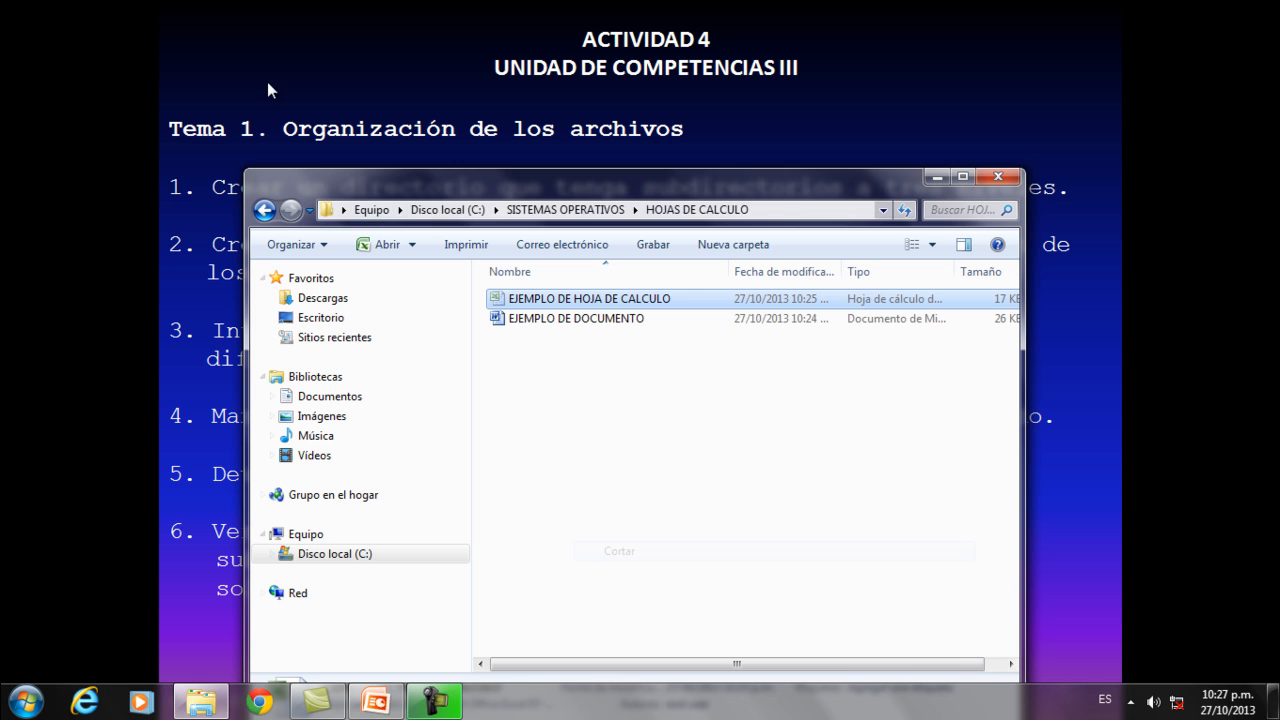
{"action": "left_click", "coordinate": [263, 209]}
{"action": "double_click", "coordinate": [502, 298]}
{"action": "right_click", "coordinate": [534, 324]}
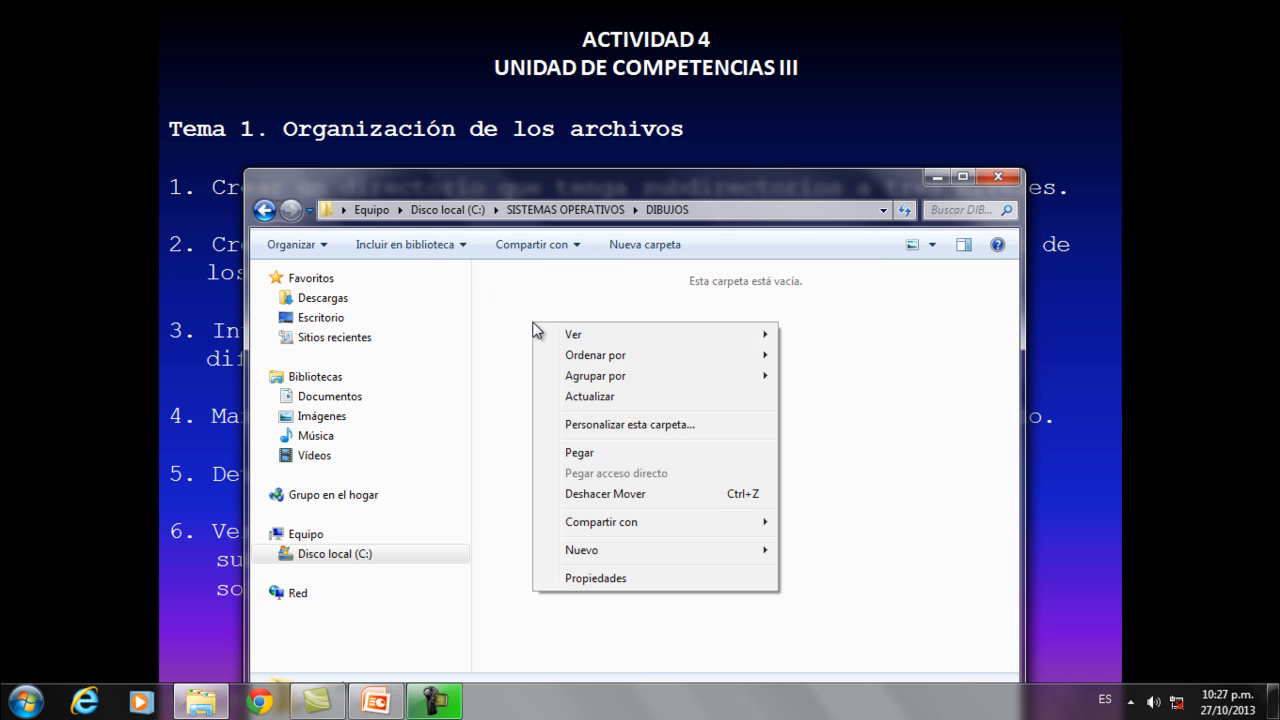
{"action": "left_click", "coordinate": [579, 455]}
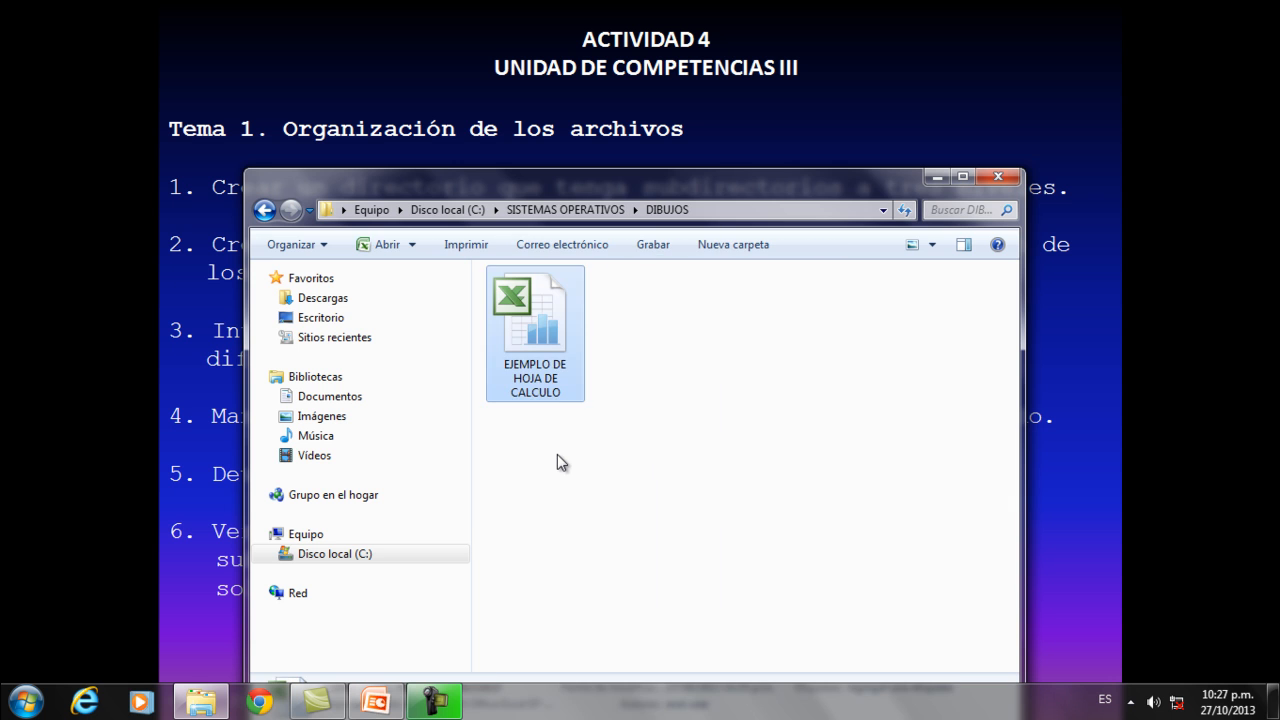
Check the contents of the DIBUJOS, DOCUMENTOS and HOJAS DE CALCULO subfolders after the exchange, and minimise the folder window.
{"action": "left_click", "coordinate": [264, 210]}
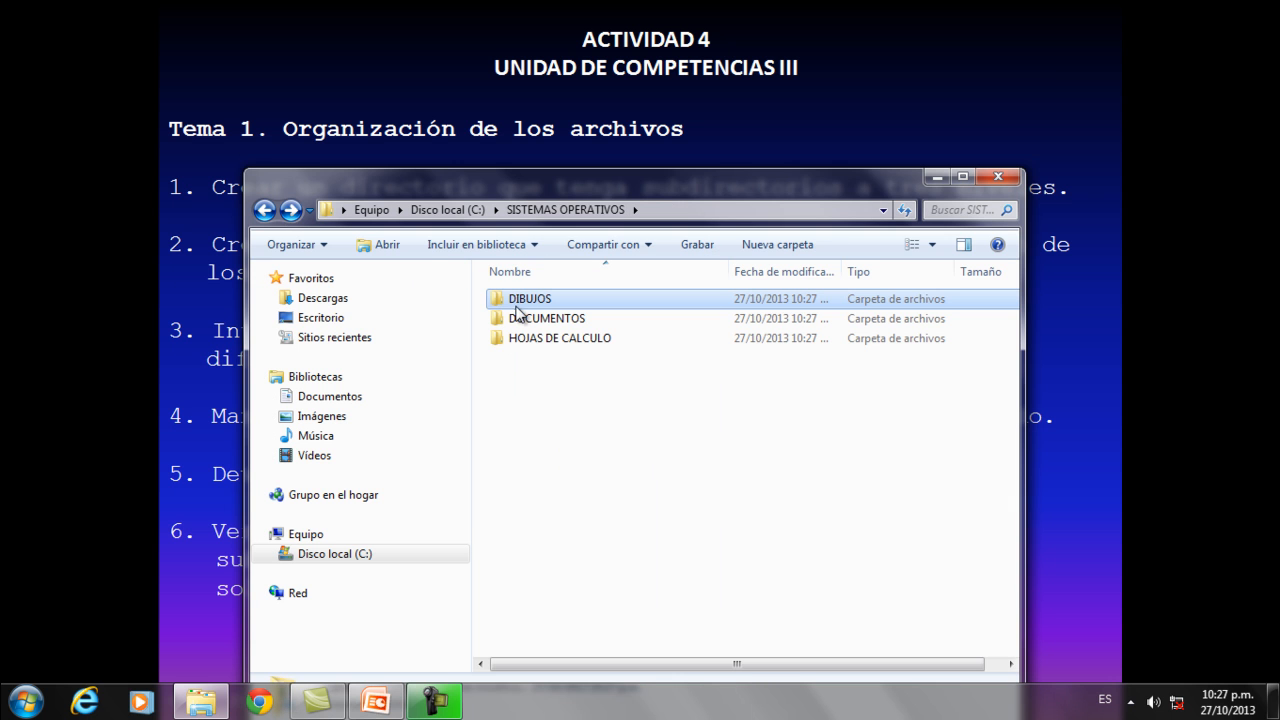
{"action": "double_click", "coordinate": [525, 303]}
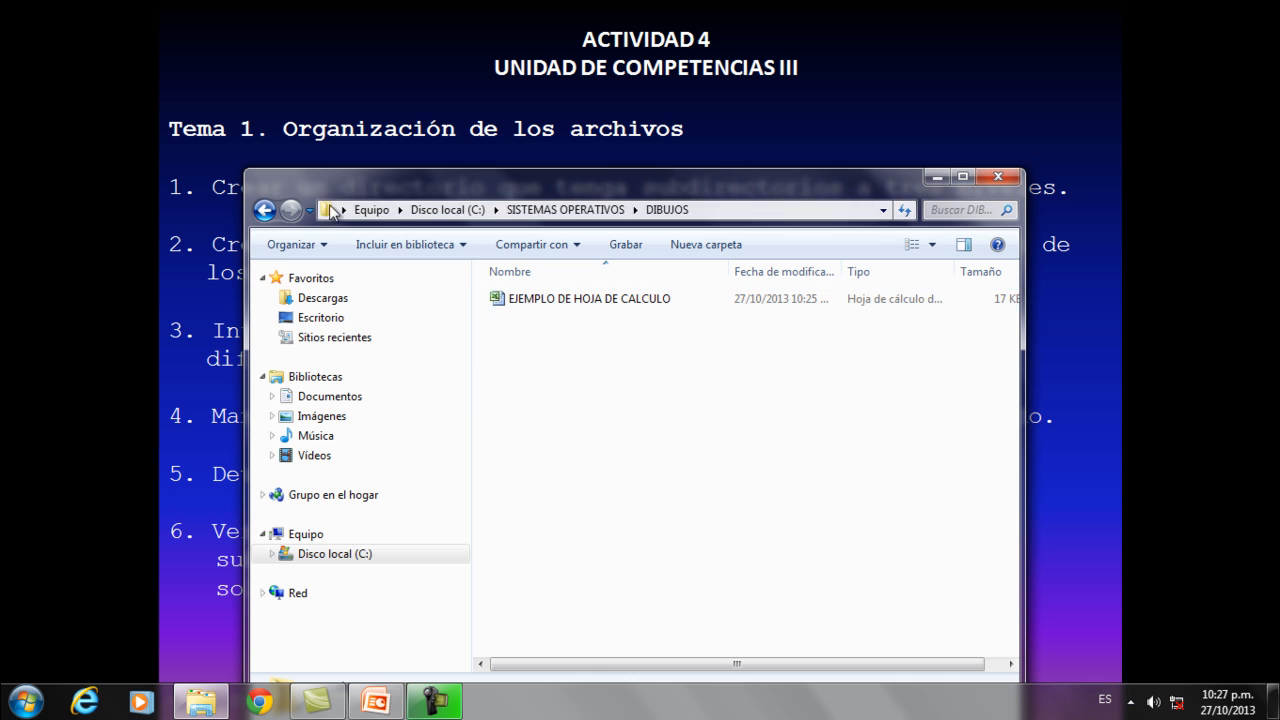
{"action": "left_click", "coordinate": [264, 210]}
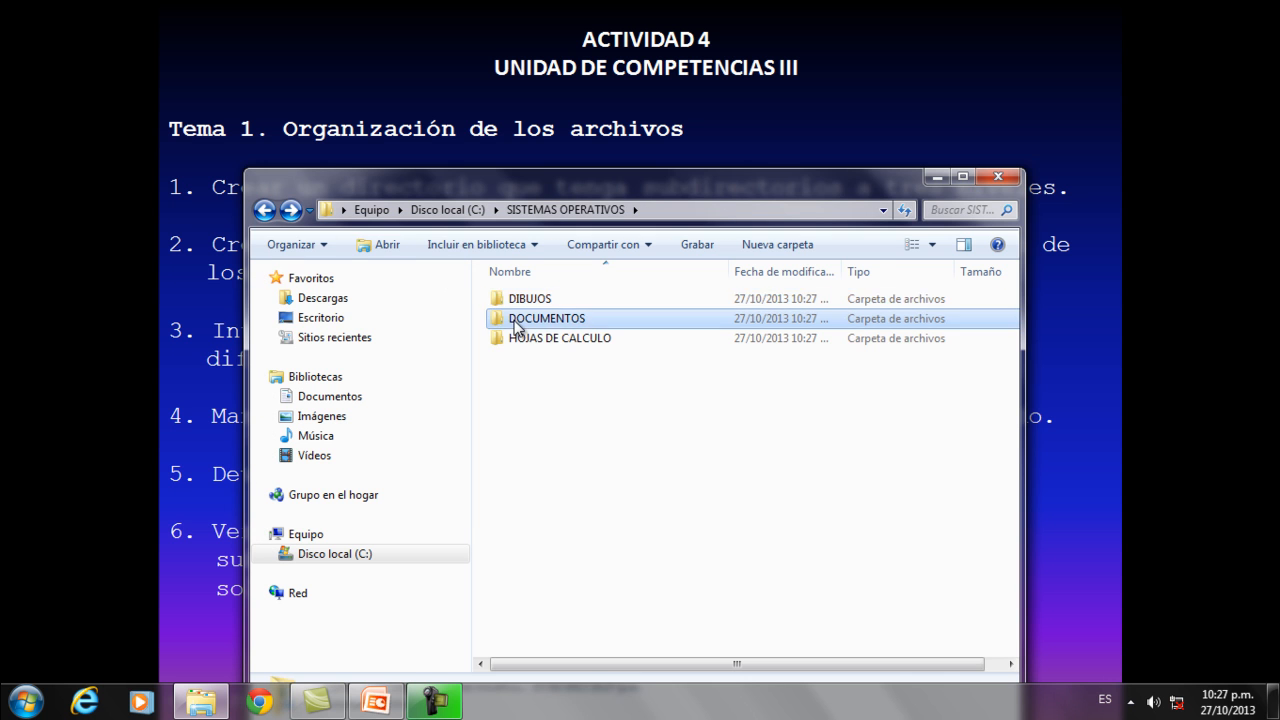
{"action": "double_click", "coordinate": [521, 318]}
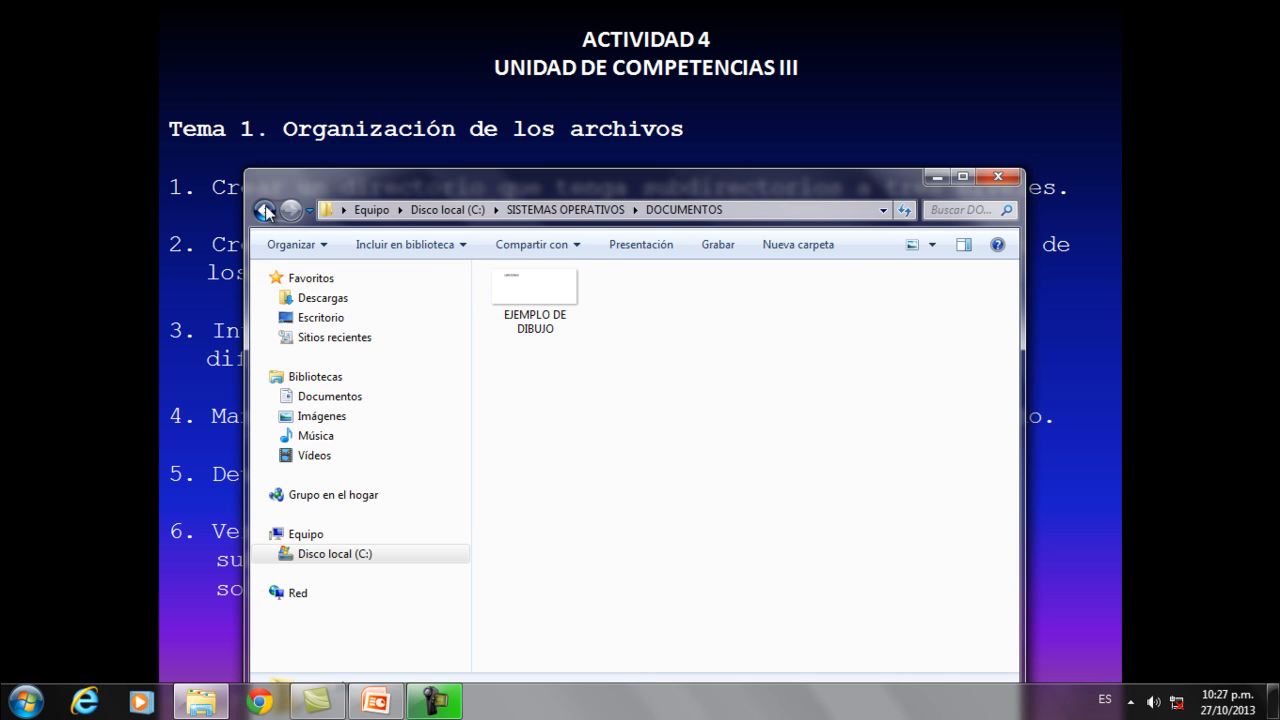
{"action": "left_click", "coordinate": [264, 210]}
{"action": "double_click", "coordinate": [541, 340]}
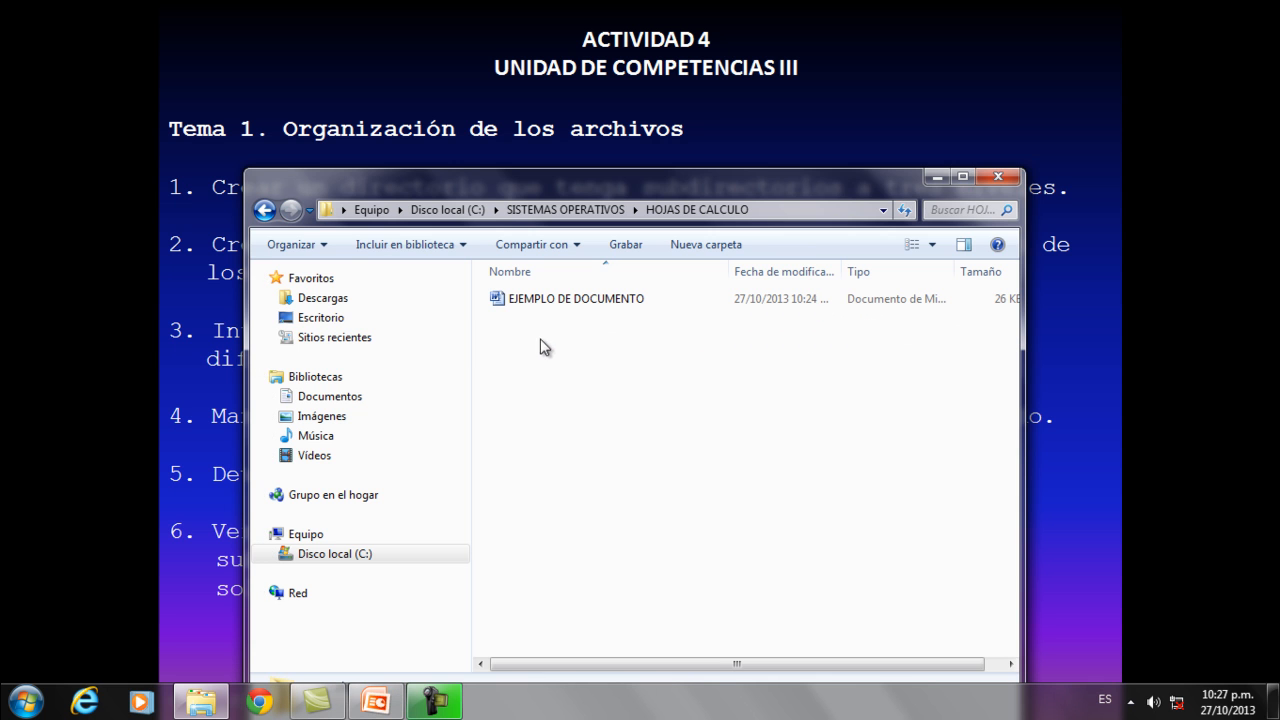
{"action": "left_click", "coordinate": [264, 211]}
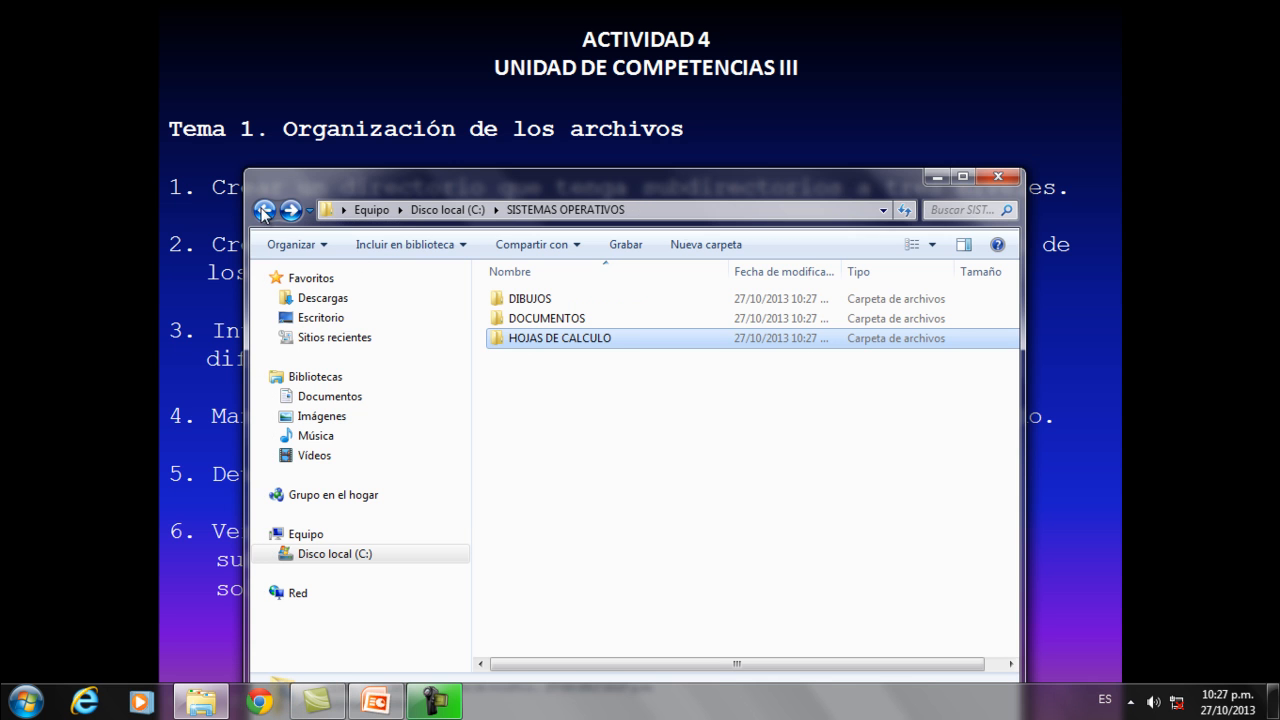
{"action": "left_click", "coordinate": [936, 177]}
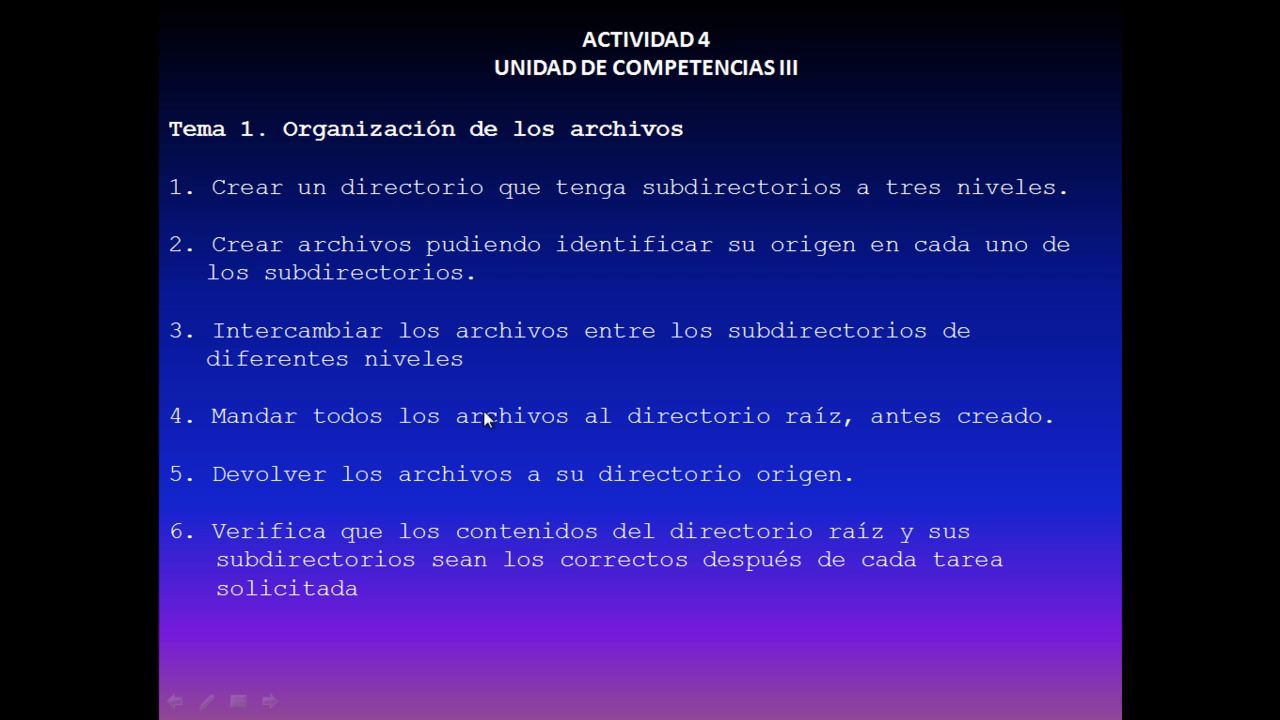
Restore the SISTEMAS OPERATIVOS window and move the EJEMPLO DE DOCUMENTO file from HOJAS DE CALCULO up to the SISTEMAS OPERATIVOS directory.
{"action": "key", "text": "super"}
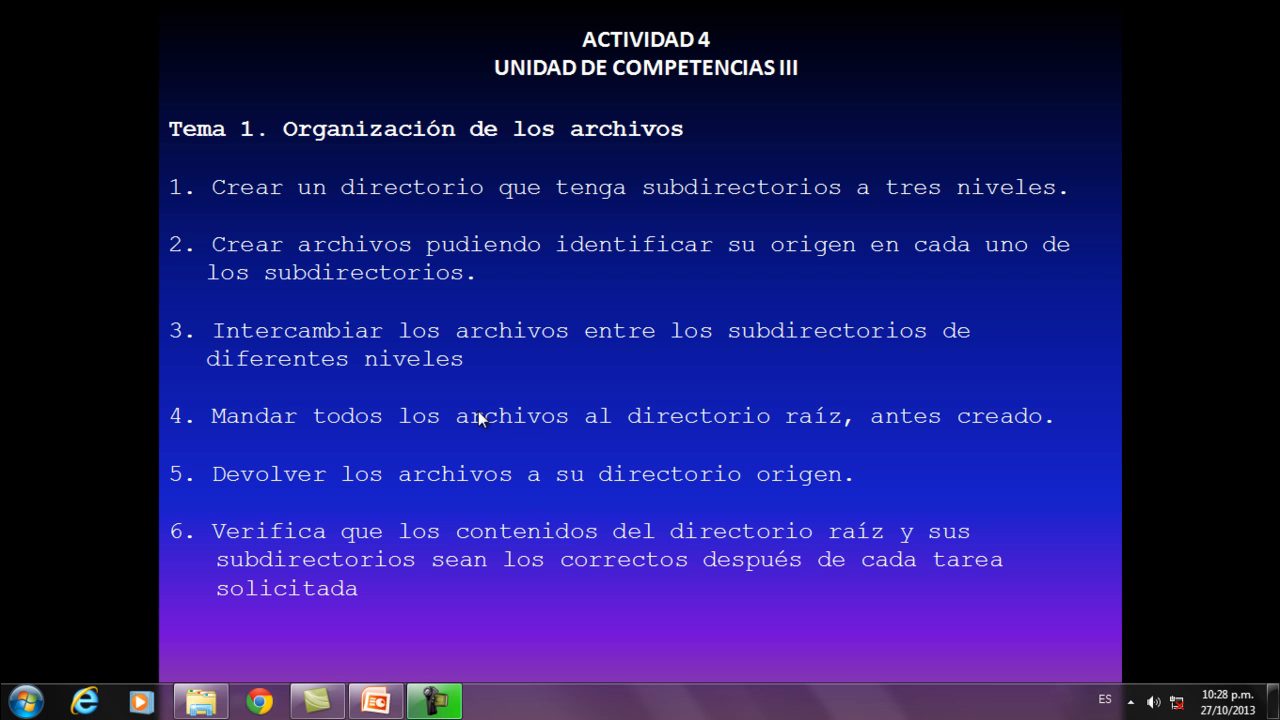
{"action": "left_click", "coordinate": [201, 701]}
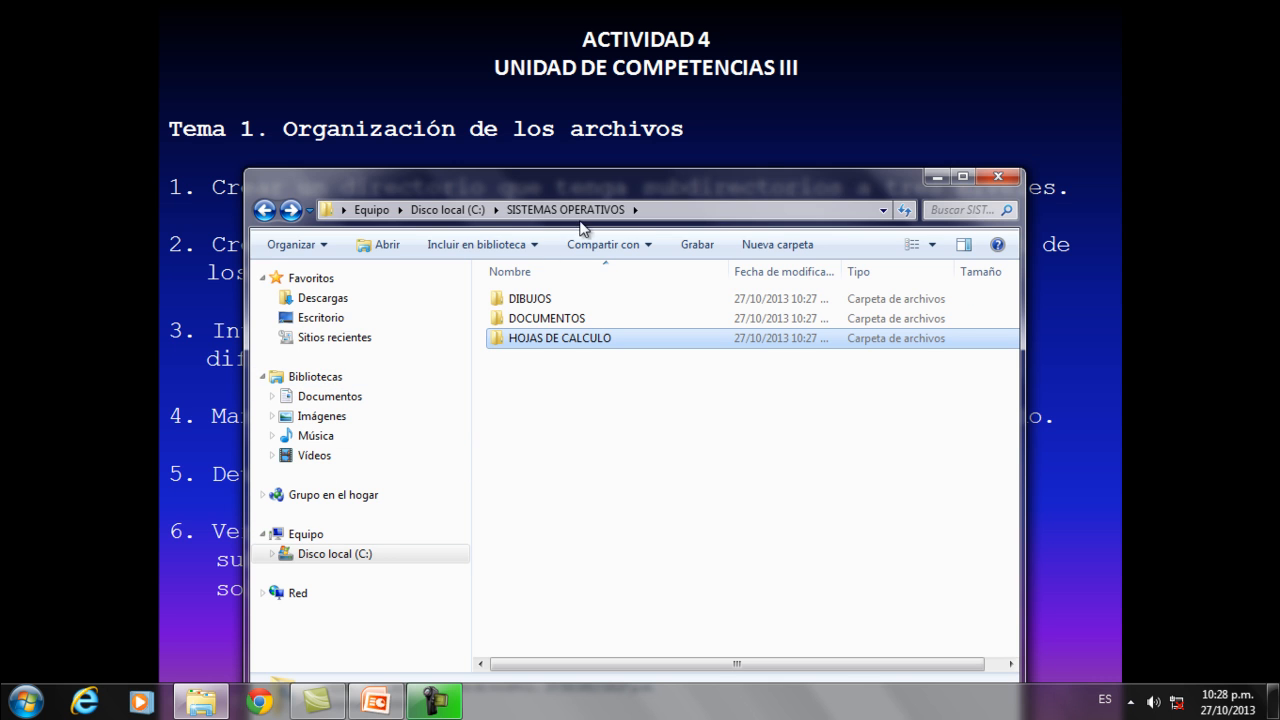
{"action": "double_click", "coordinate": [537, 340]}
{"action": "right_click", "coordinate": [552, 298]}
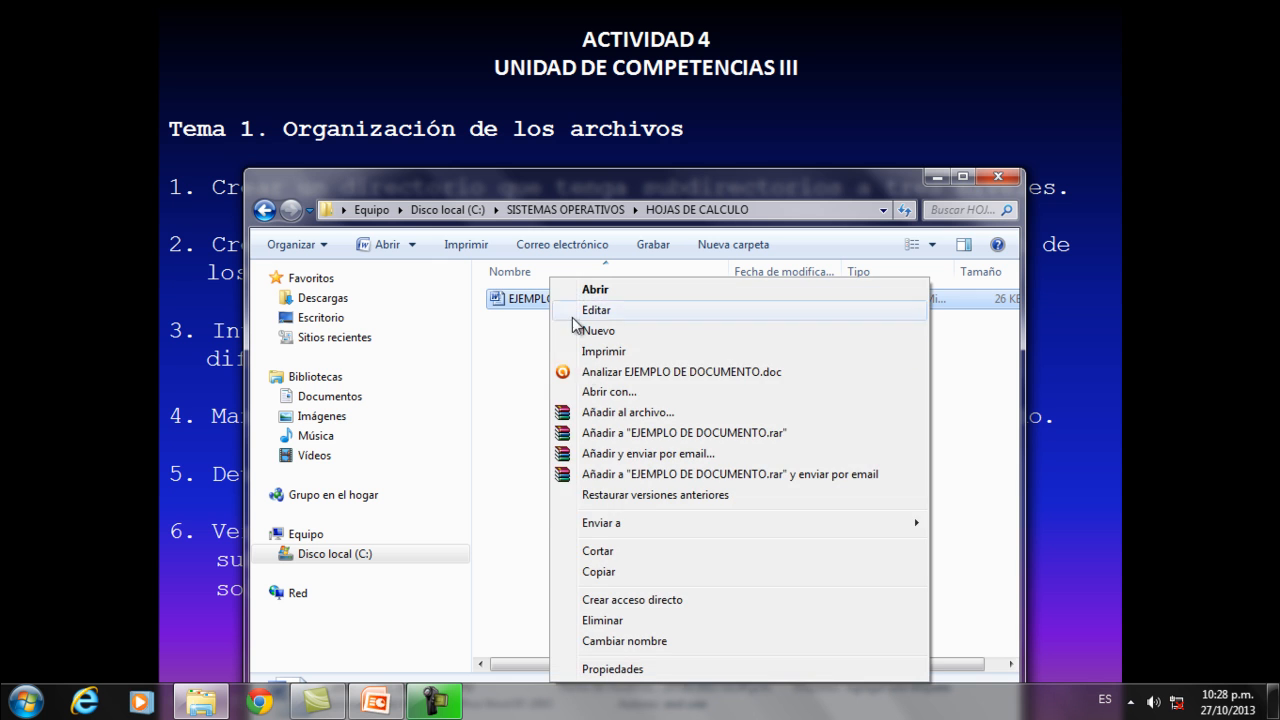
{"action": "left_click", "coordinate": [600, 551]}
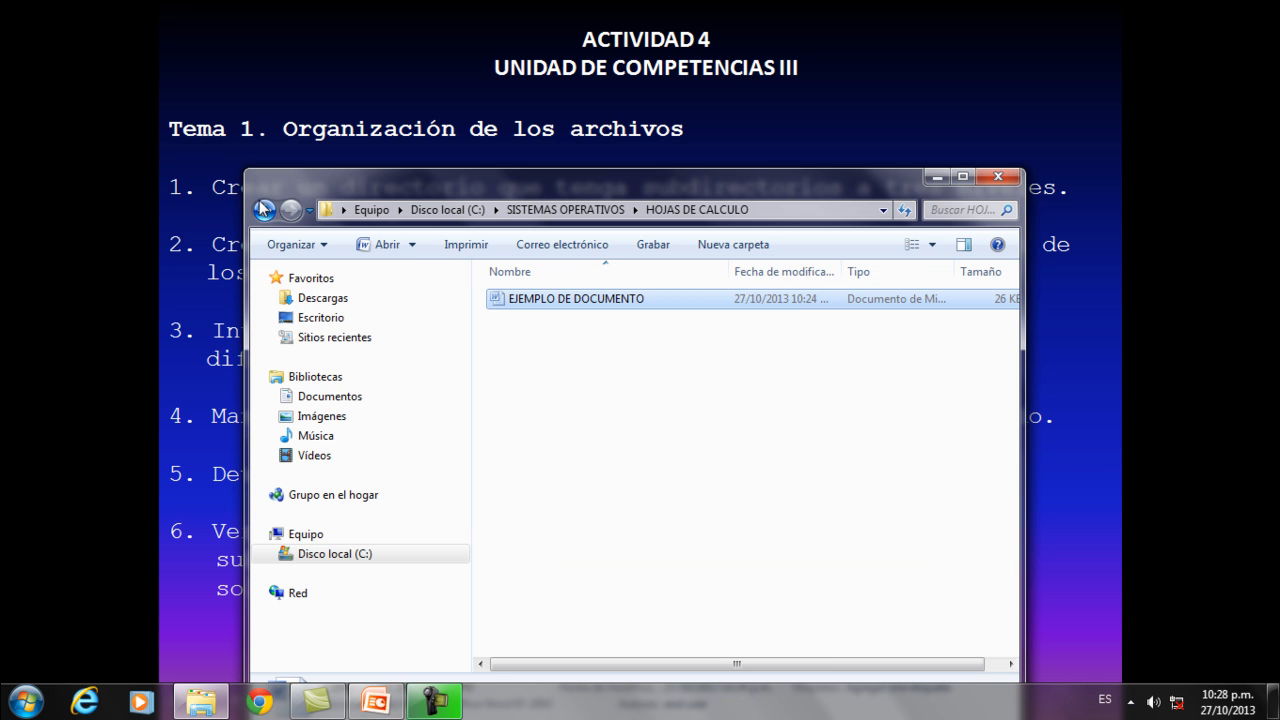
{"action": "left_click", "coordinate": [264, 210]}
{"action": "left_click", "coordinate": [264, 210]}
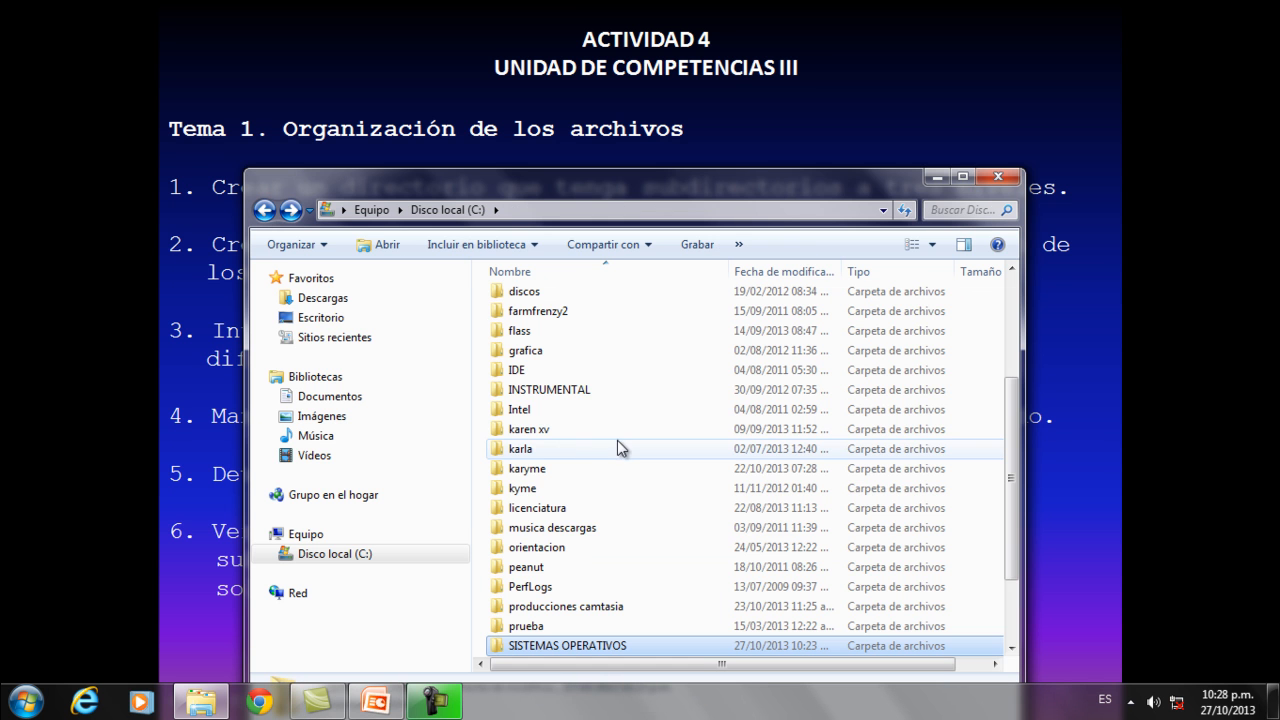
{"action": "scroll", "coordinate": [622, 466], "scroll_direction": "down", "scroll_amount": 2}
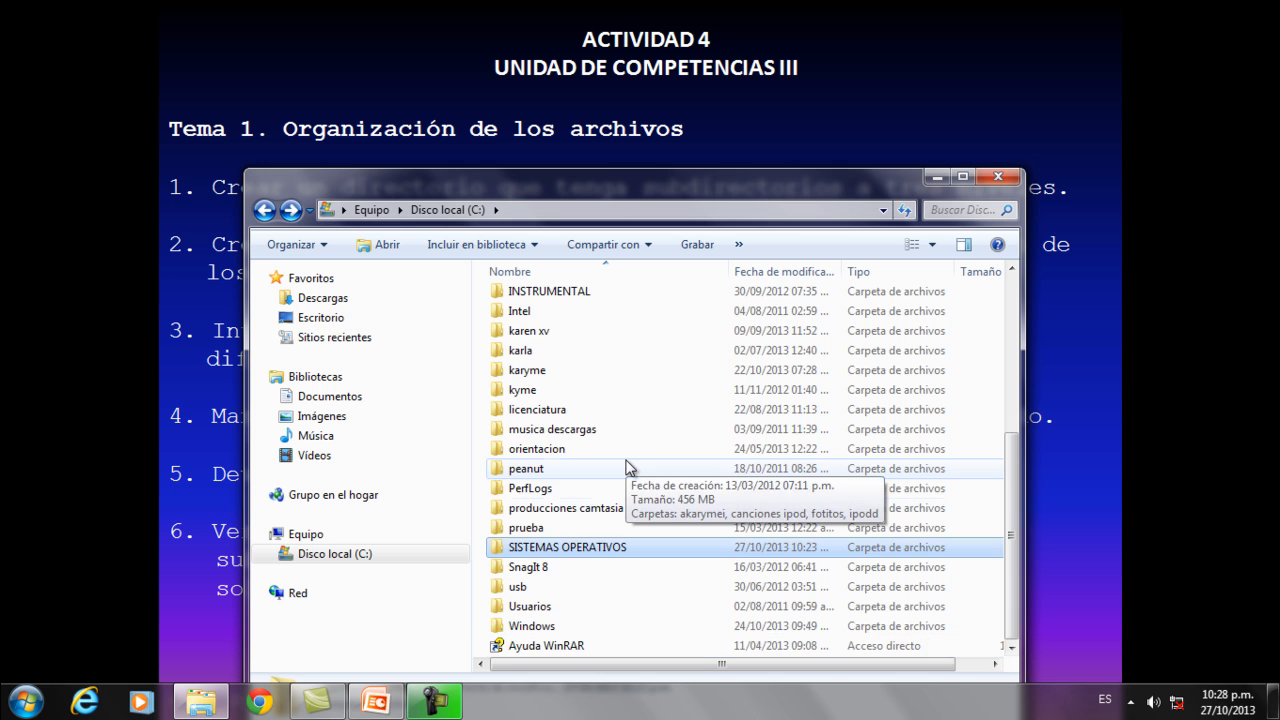
{"action": "double_click", "coordinate": [571, 547]}
{"action": "right_click", "coordinate": [554, 395]}
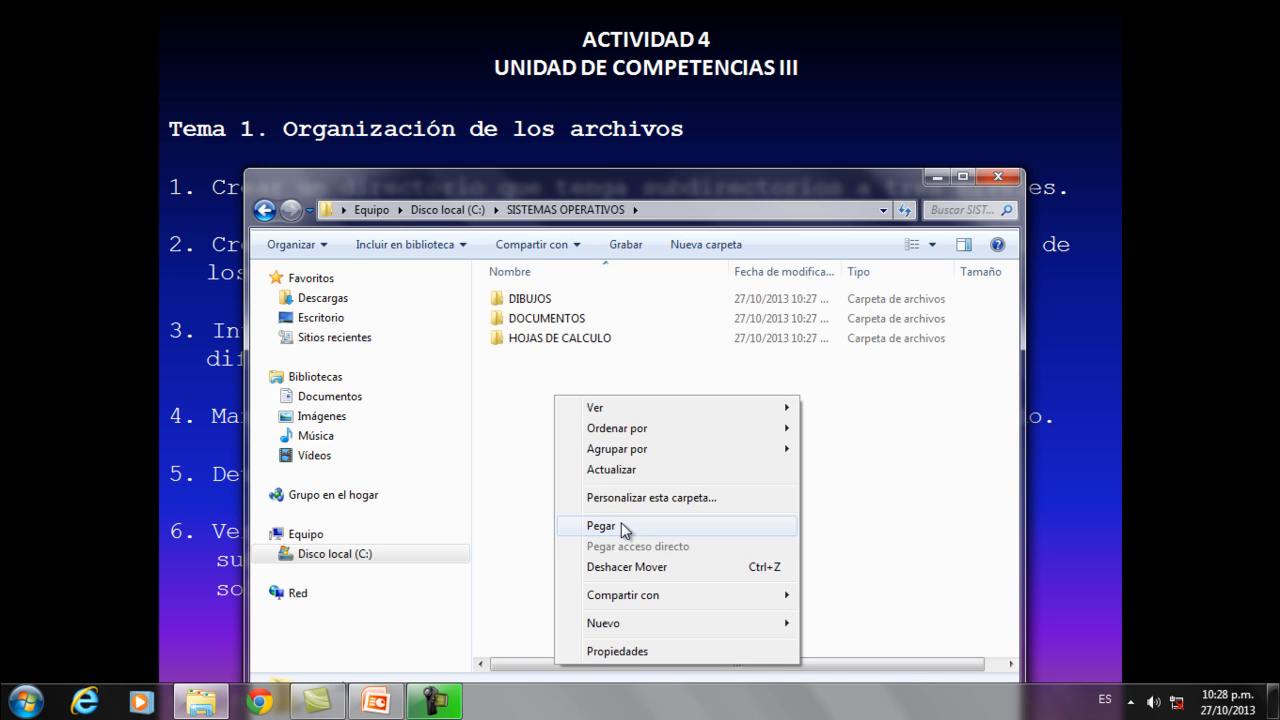
{"action": "left_click", "coordinate": [621, 526]}
Check the HOJAS DE CALCULO subfolder and move the EJEMPLO DE DIBUJO file from DOCUMENTOS up to the SISTEMAS OPERATIVOS directory.
{"action": "double_click", "coordinate": [528, 338]}
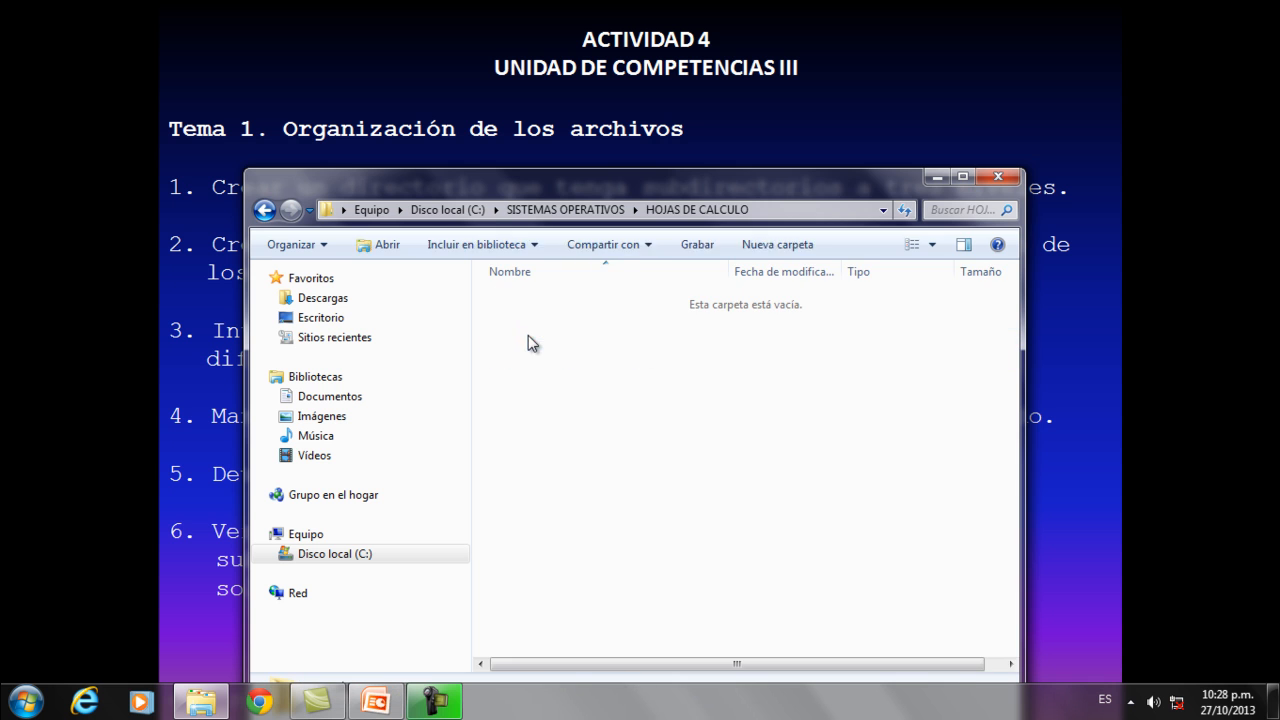
{"action": "left_click", "coordinate": [264, 209]}
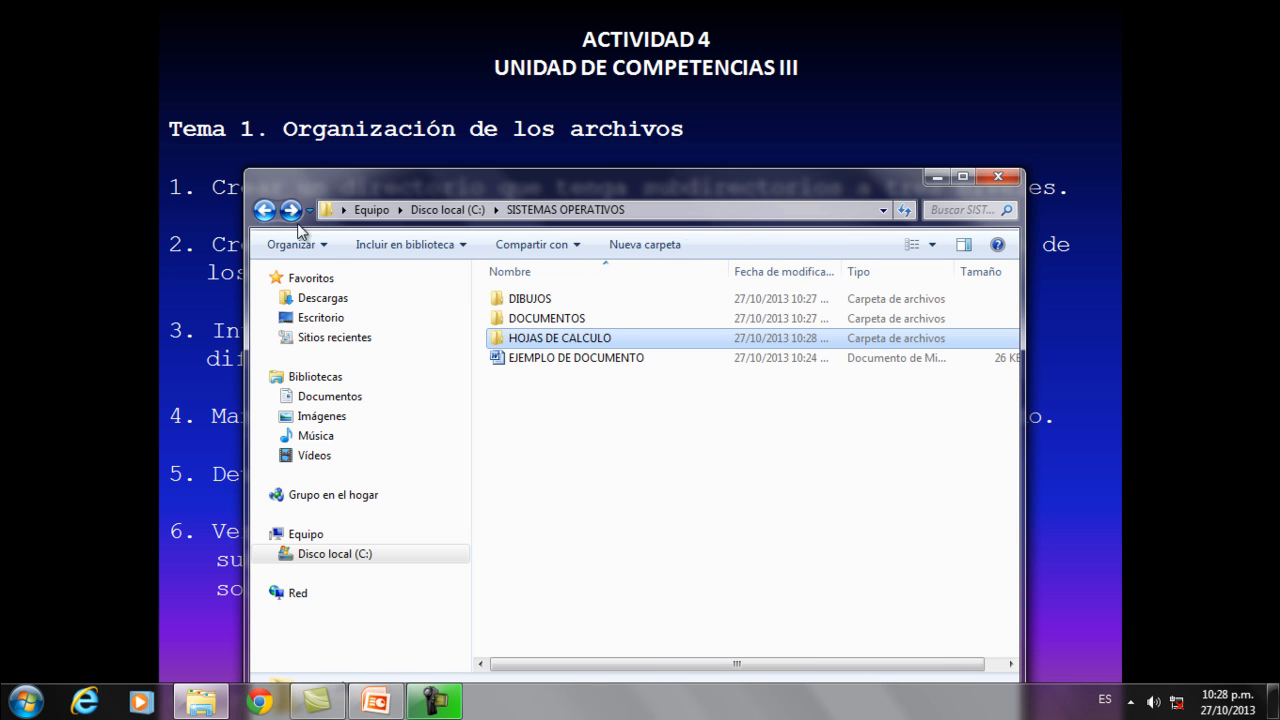
{"action": "double_click", "coordinate": [520, 318]}
{"action": "right_click", "coordinate": [530, 320]}
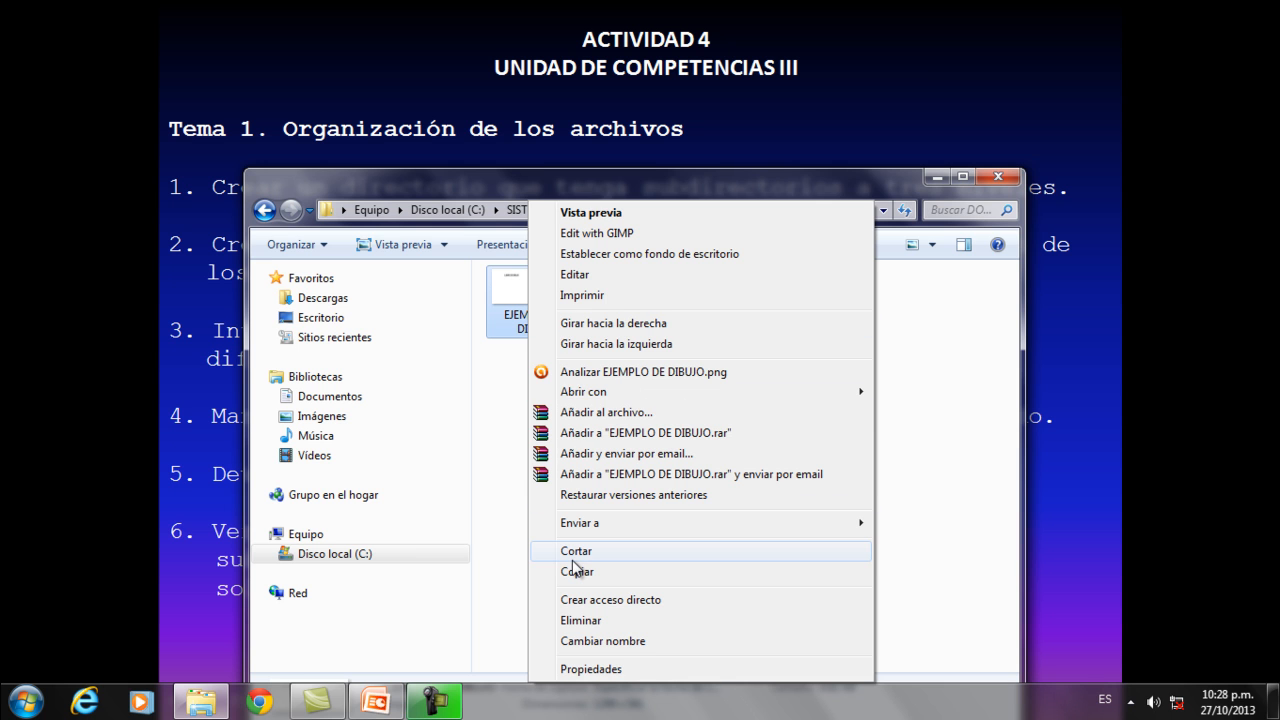
{"action": "left_click", "coordinate": [577, 551]}
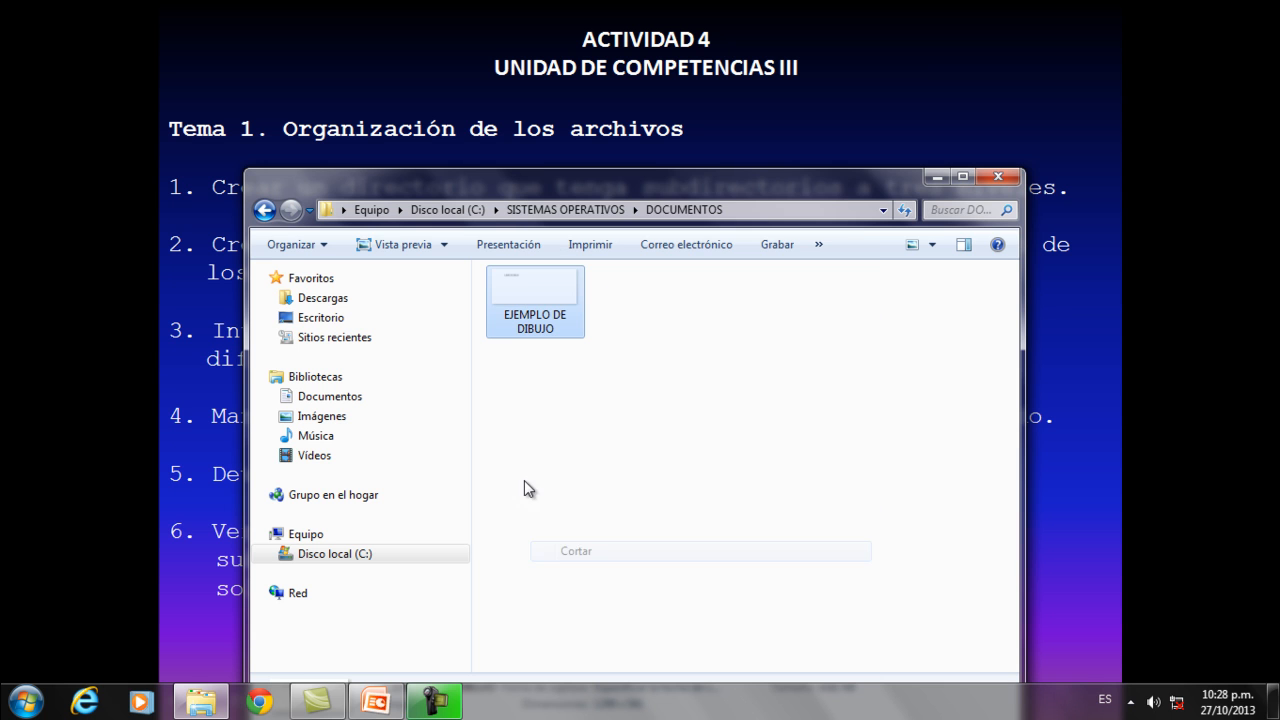
{"action": "left_click", "coordinate": [264, 212]}
{"action": "right_click", "coordinate": [608, 461]}
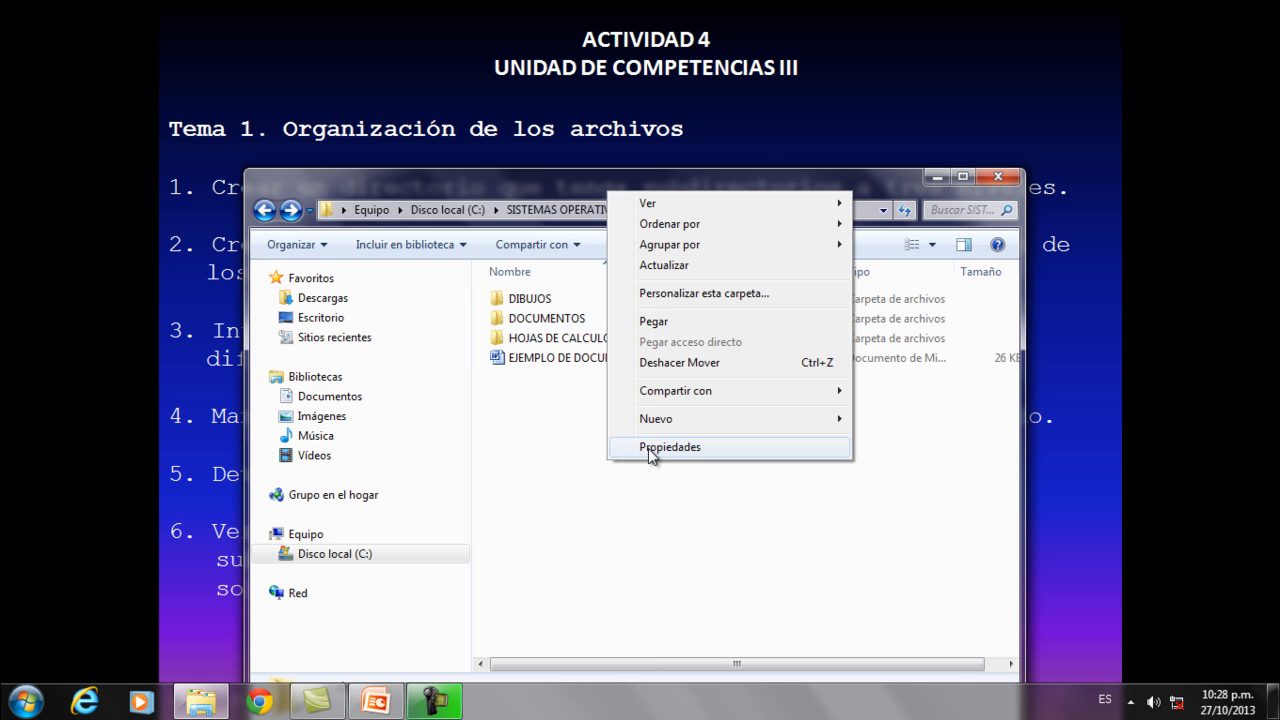
{"action": "left_click", "coordinate": [671, 321]}
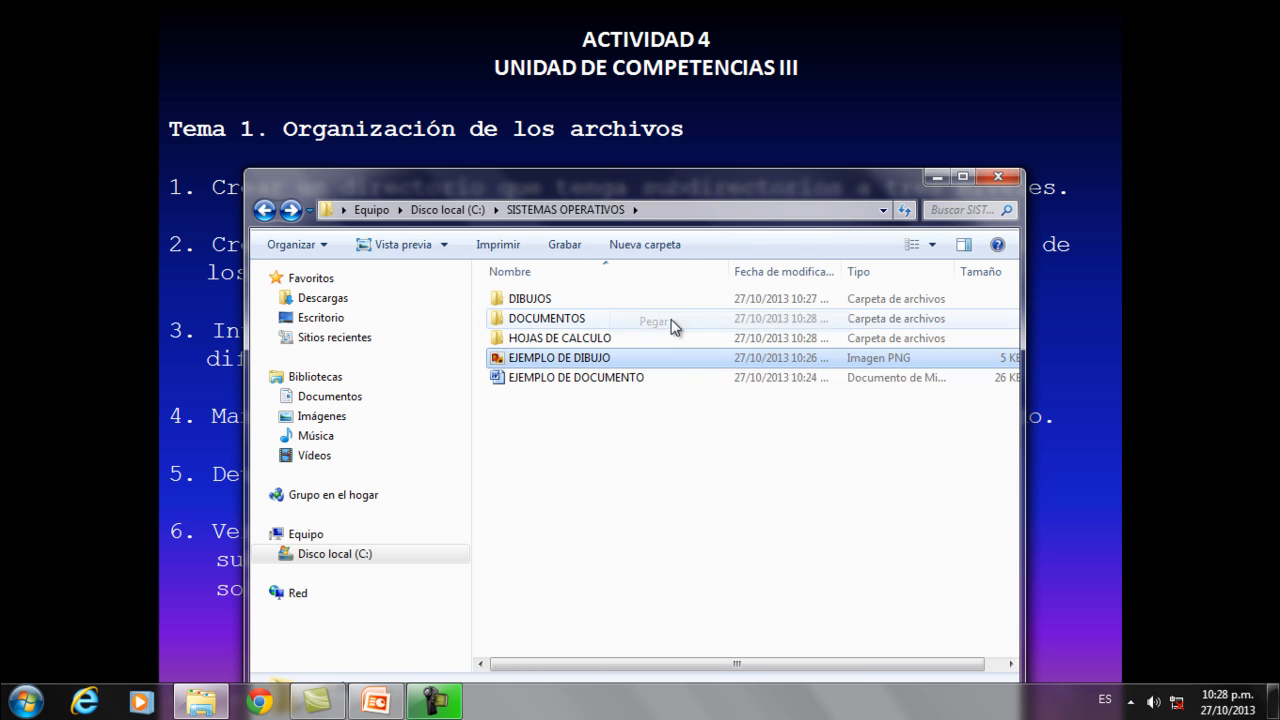
Move the EJEMPLO DE HOJA DE CALCULO file from the DIBUJOS subfolder up to the SISTEMAS OPERATIVOS directory.
{"action": "double_click", "coordinate": [525, 298]}
{"action": "left_click", "coordinate": [535, 299]}
{"action": "right_click", "coordinate": [535, 299]}
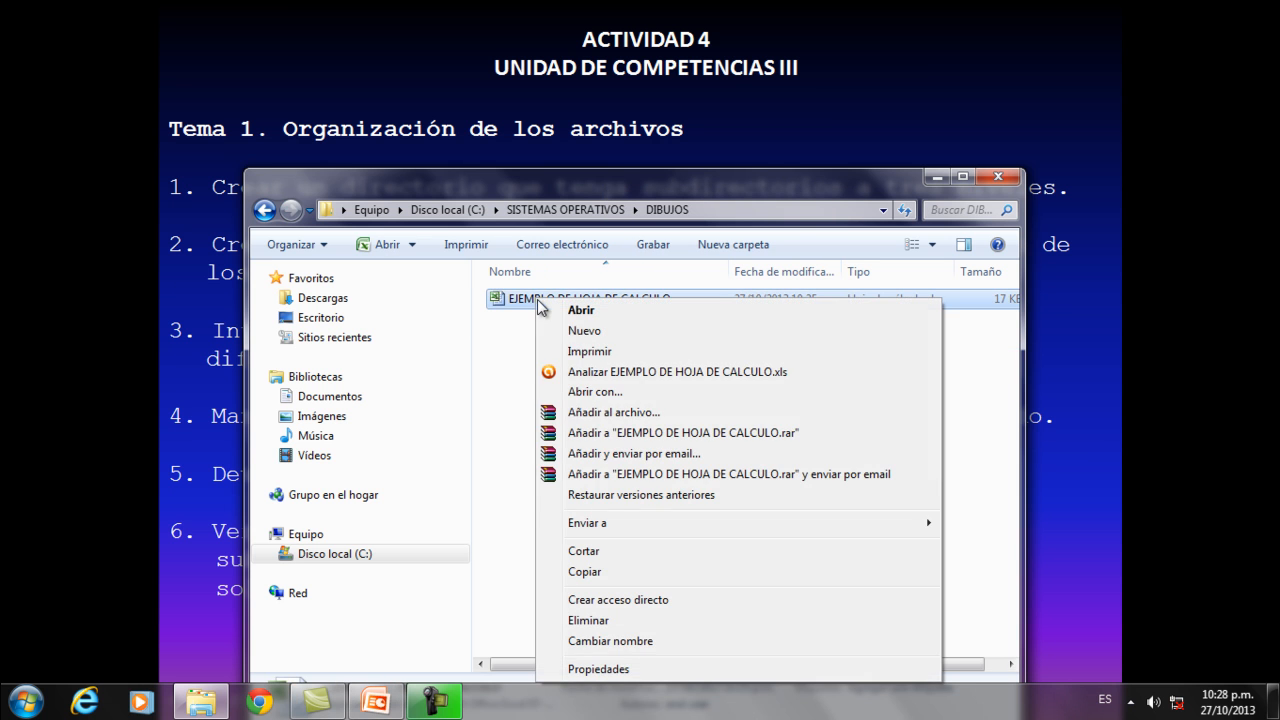
{"action": "left_click", "coordinate": [589, 551]}
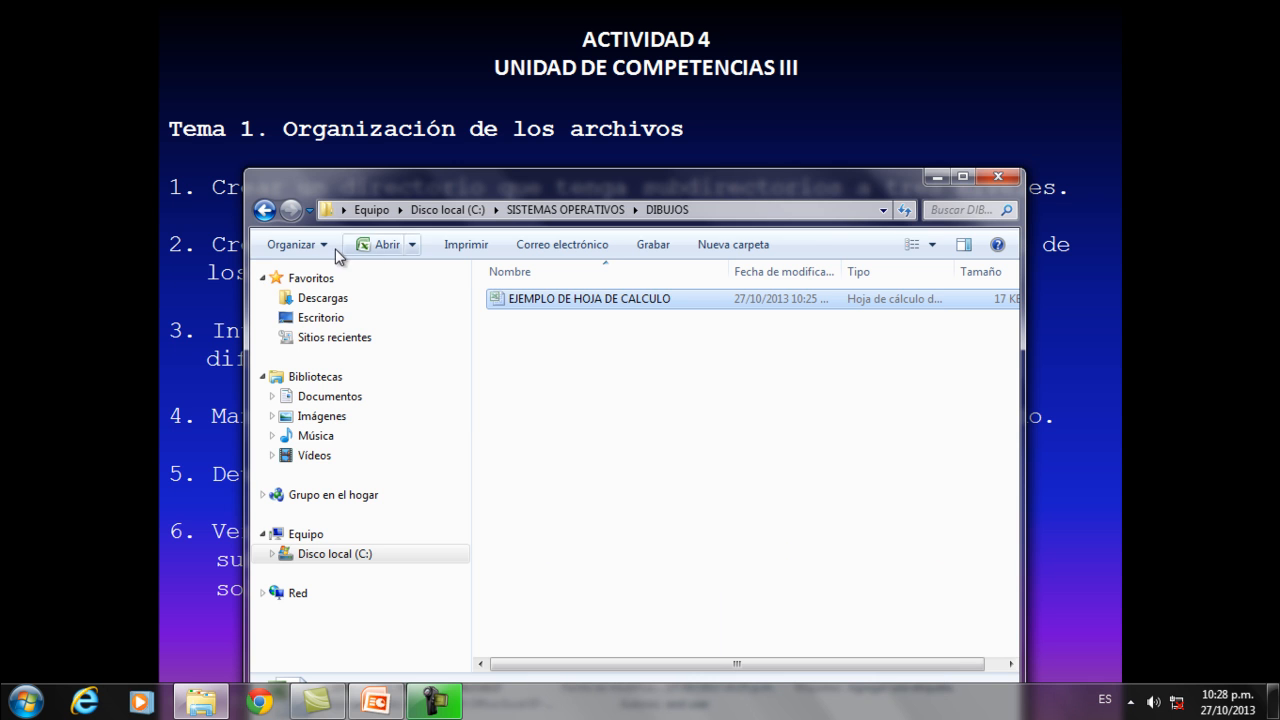
{"action": "left_click", "coordinate": [268, 216]}
{"action": "right_click", "coordinate": [553, 481]}
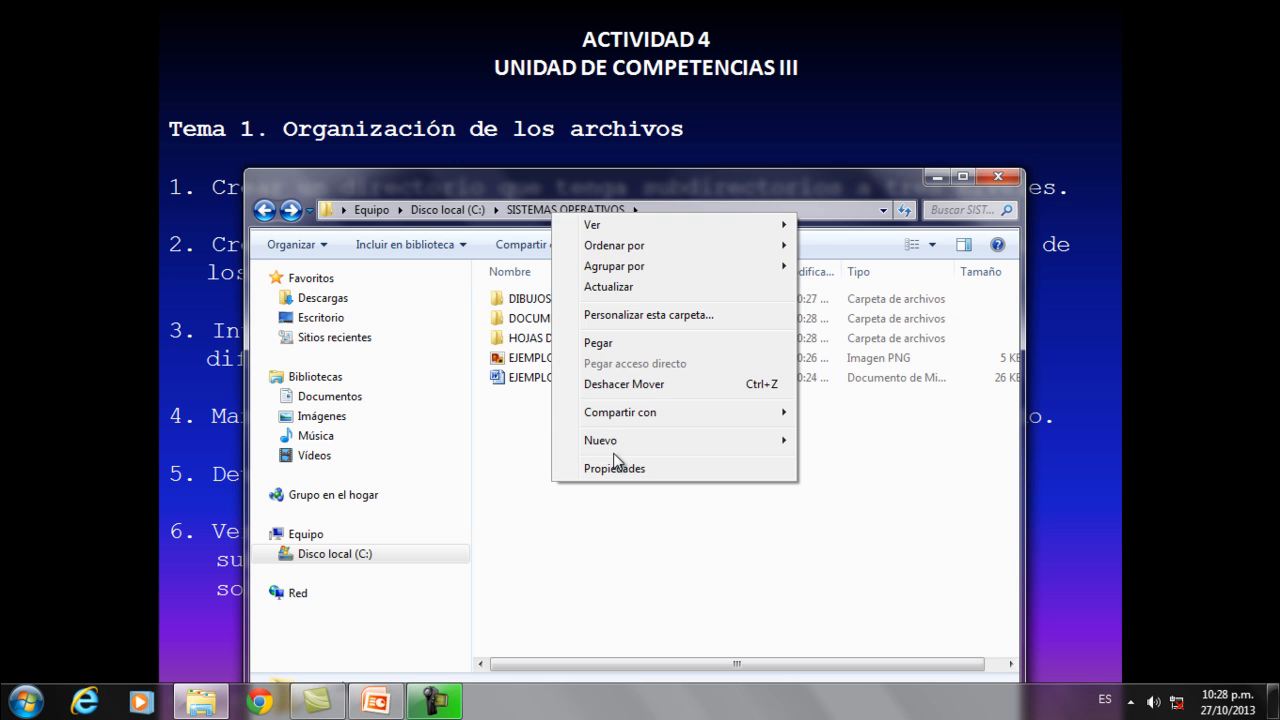
{"action": "left_click", "coordinate": [621, 345]}
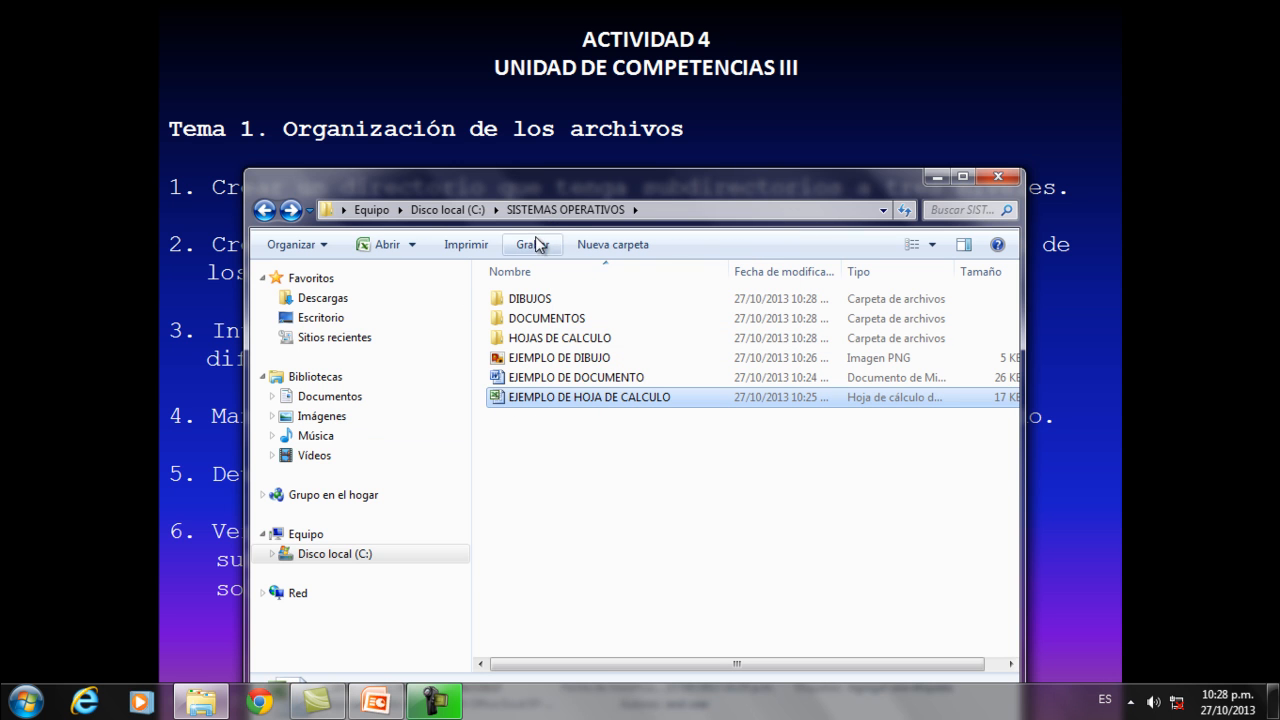
Open the DIBUJOS and DOCUMENTOS subfolders to verify their contents, returning to the SISTEMAS OPERATIVOS directory.
{"action": "double_click", "coordinate": [527, 300]}
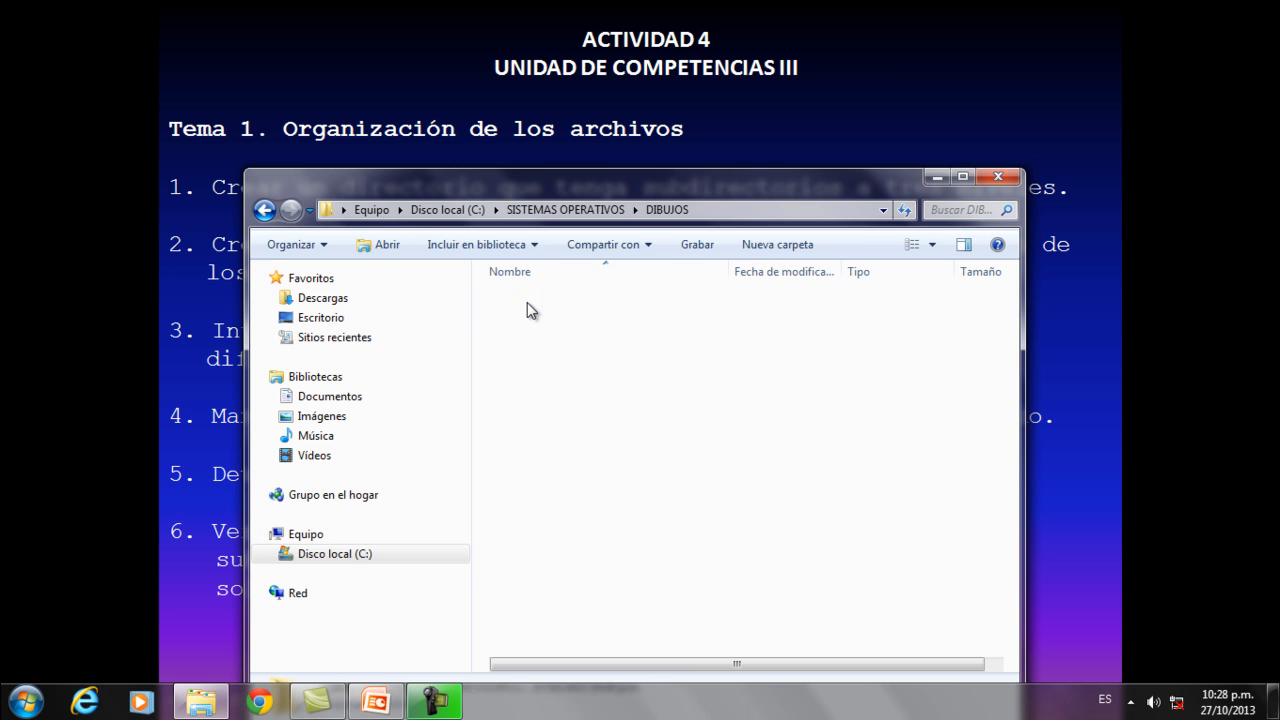
{"action": "left_click", "coordinate": [264, 211]}
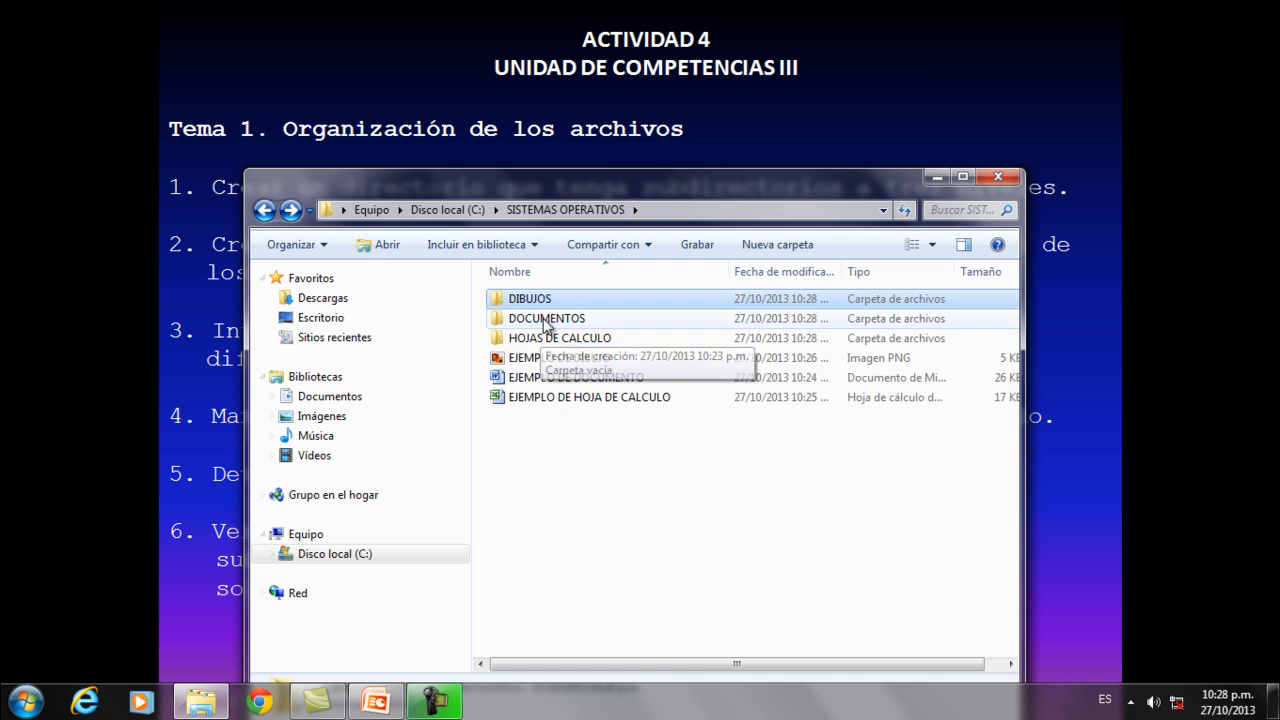
{"action": "double_click", "coordinate": [540, 316]}
{"action": "left_click", "coordinate": [265, 211]}
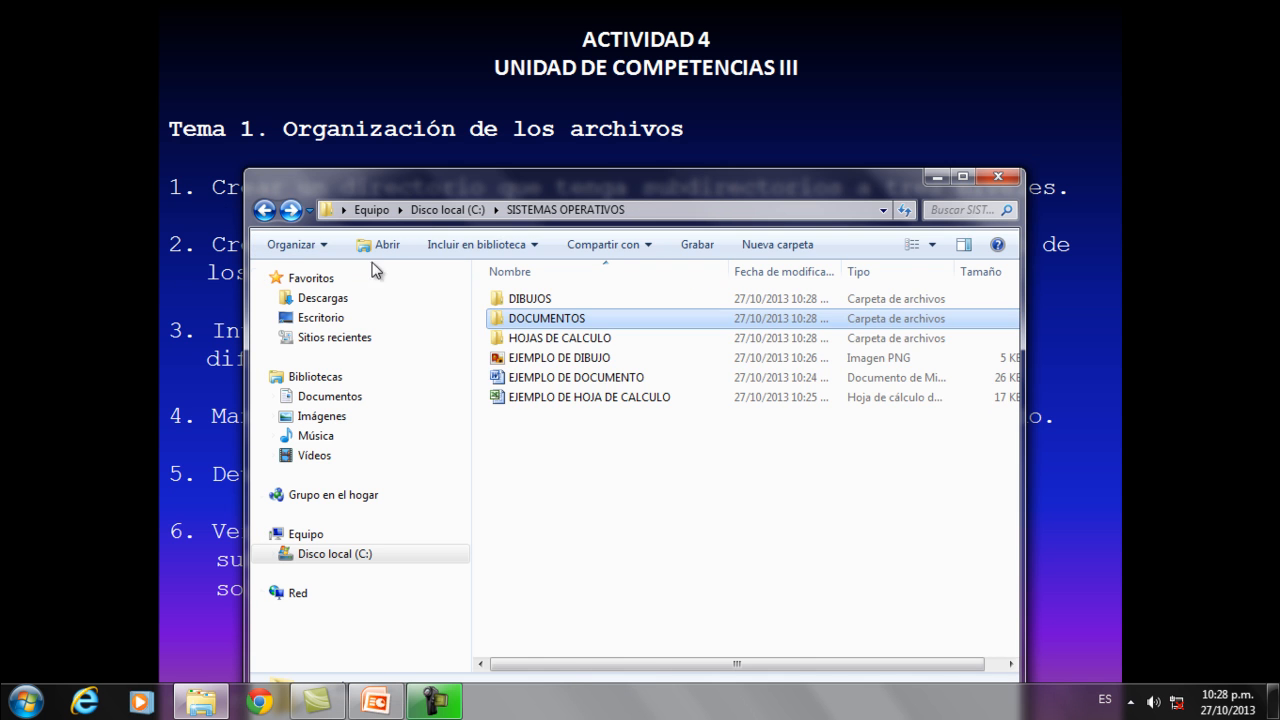
Check the contents of the HOJAS DE CALCULO subfolder, return to SISTEMAS OPERATIVOS, and minimize the window to show the activity slide.
{"action": "double_click", "coordinate": [527, 338]}
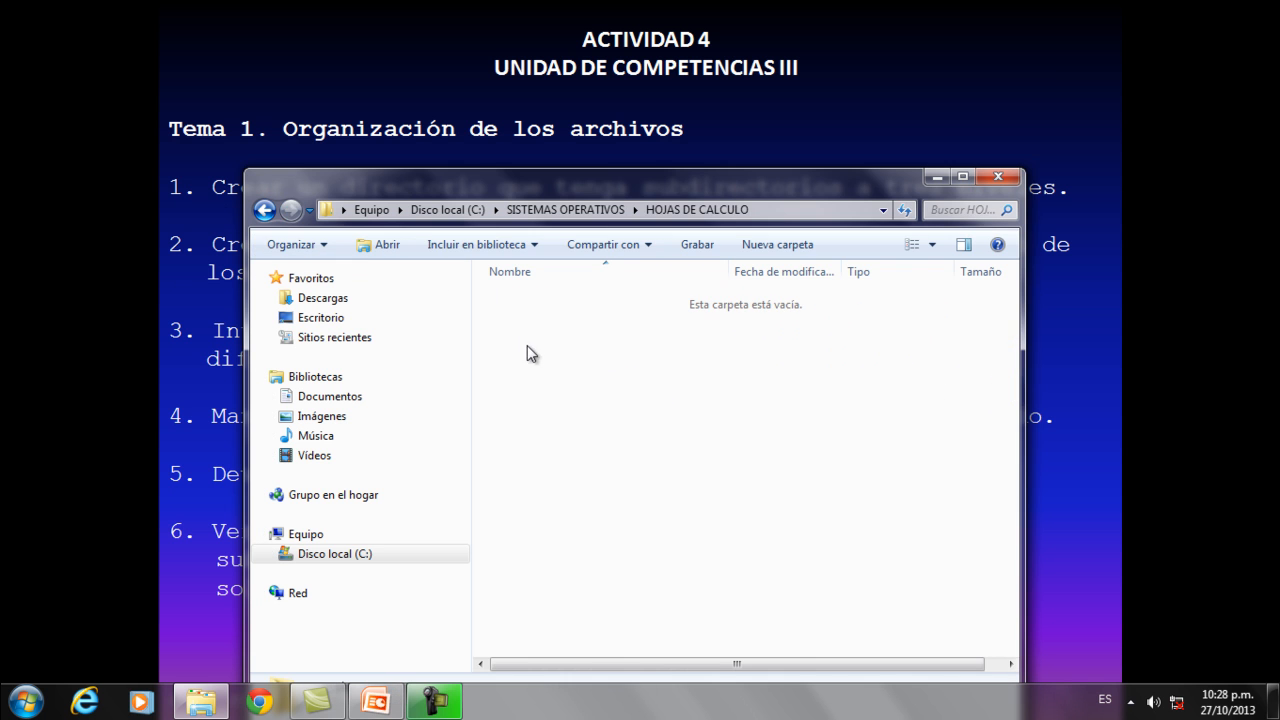
{"action": "left_click", "coordinate": [265, 210]}
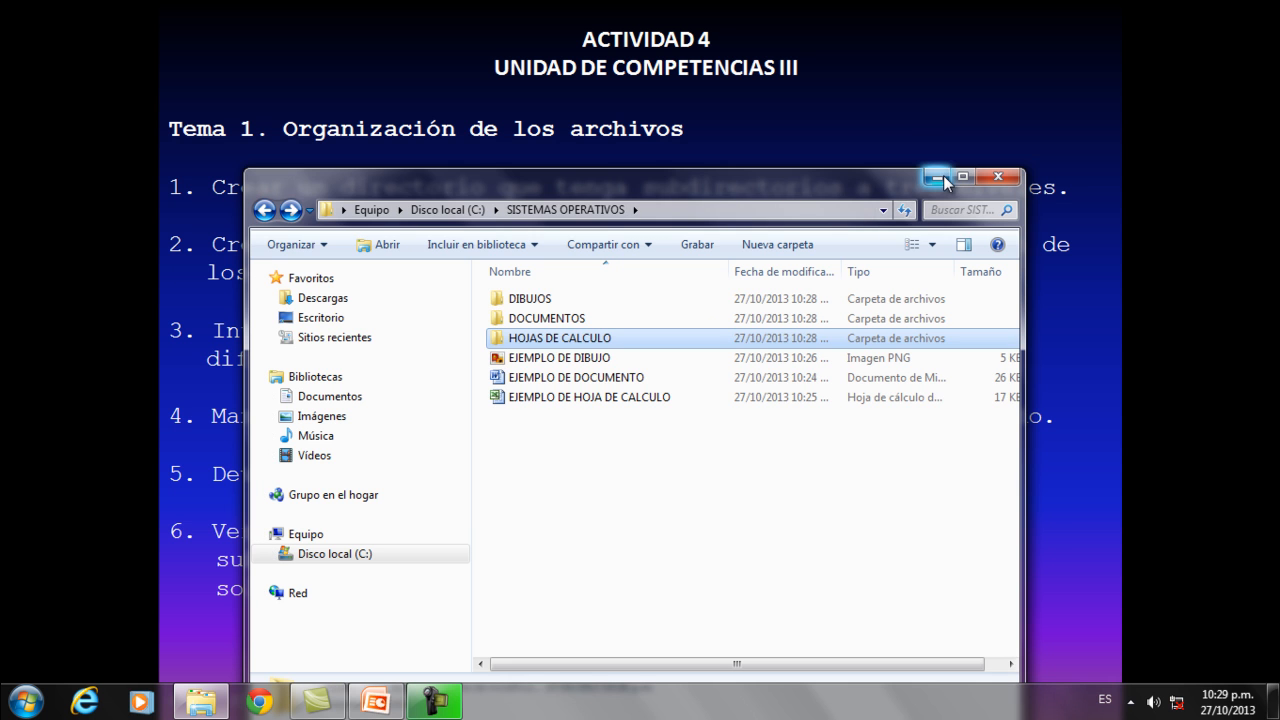
{"action": "left_click", "coordinate": [940, 177]}
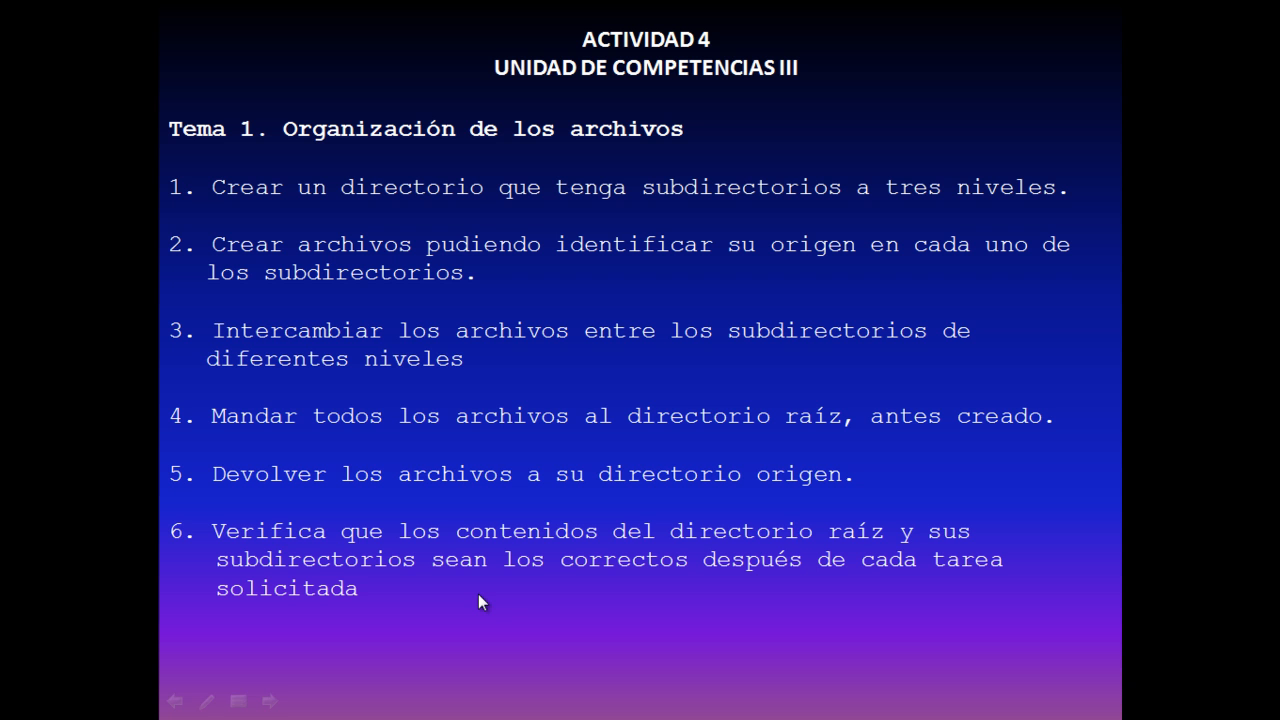
Restore the SISTEMAS OPERATIVOS window and move the EJEMPLO DE DIBUJO file back into the DIBUJOS subfolder.
{"action": "key", "text": "super"}
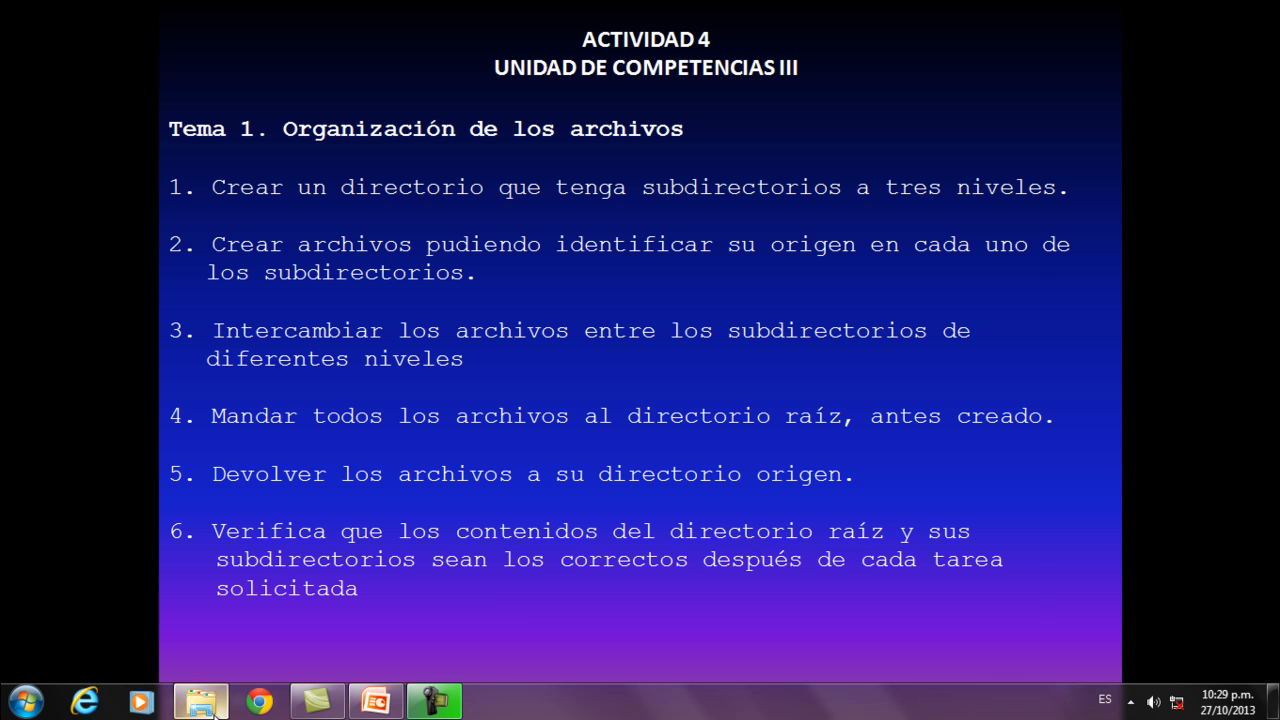
{"action": "mouse_move", "coordinate": [201, 700]}
{"action": "left_click", "coordinate": [292, 657]}
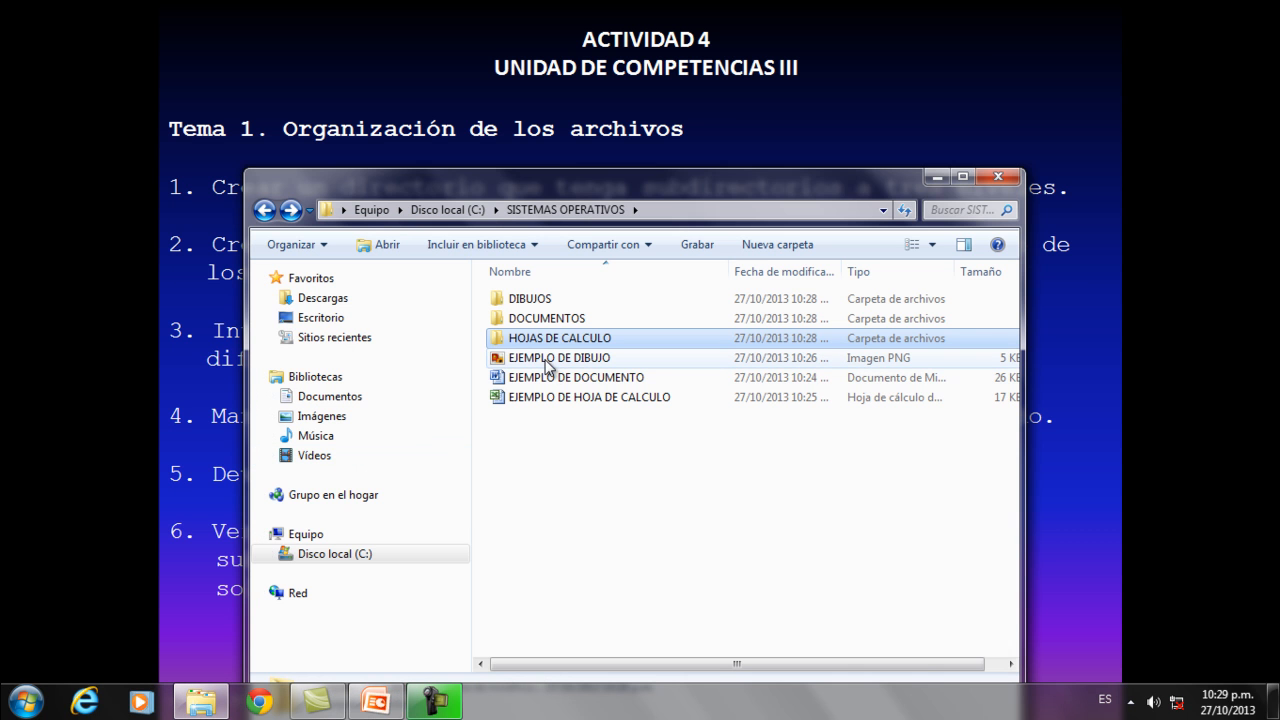
{"action": "left_click", "coordinate": [546, 360]}
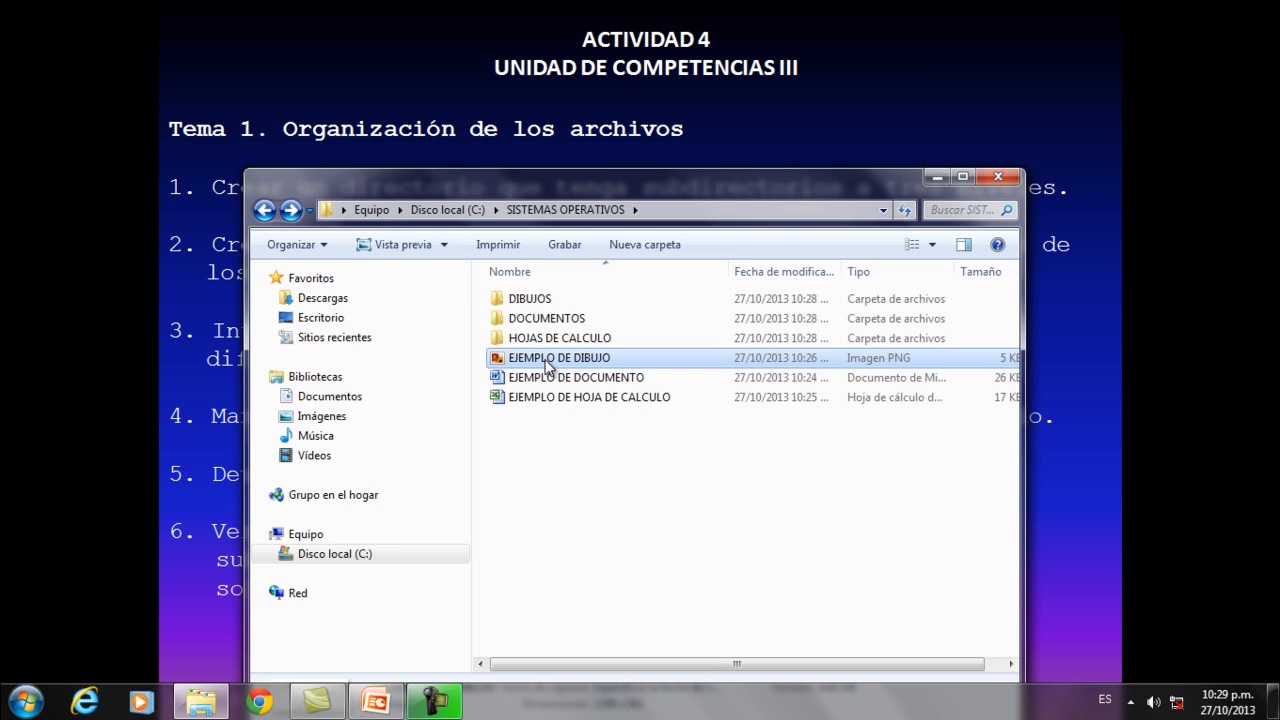
{"action": "left_click_drag", "start_coordinate": [546, 363], "coordinate": [535, 302]}
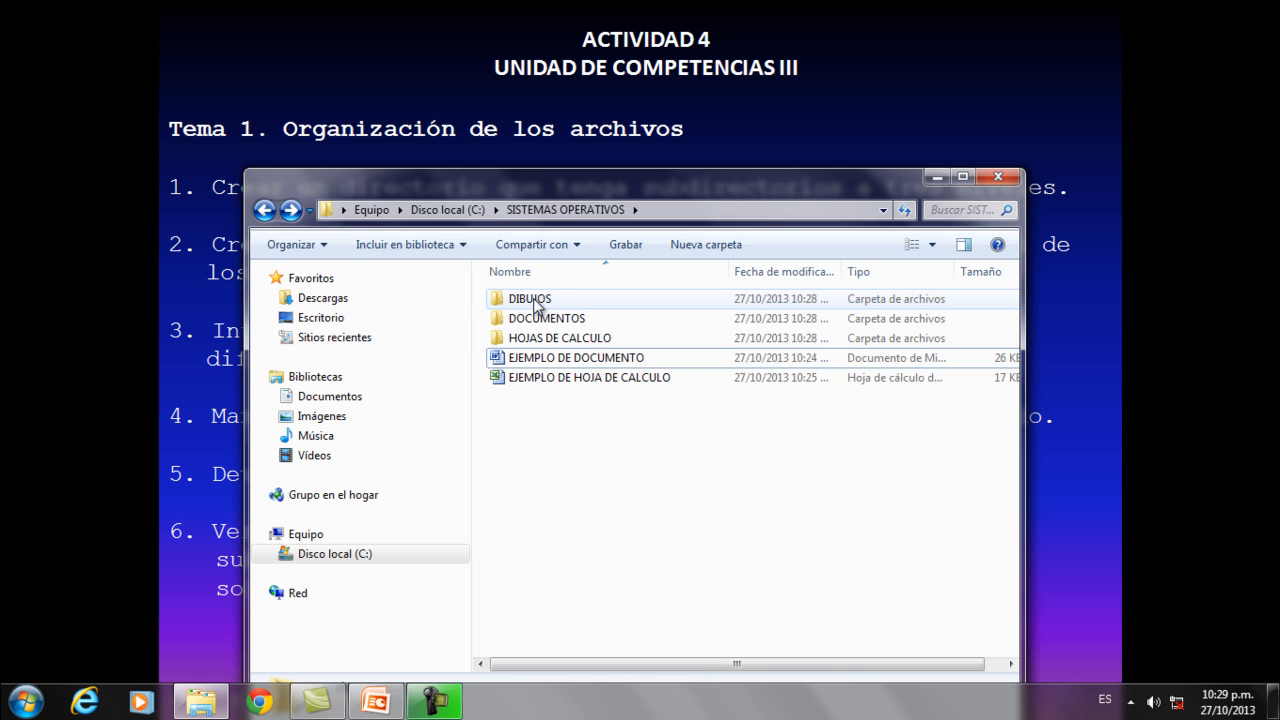
Move the EJEMPLO DE DOCUMENTO file into DOCUMENTOS and the EJEMPLO DE HOJA DE CALCULO file into HOJAS DE CALCULO.
{"action": "left_click", "coordinate": [550, 362]}
{"action": "mouse_move", "coordinate": [550, 362]}
{"action": "left_mouse_down"}
{"action": "mouse_move", "coordinate": [553, 327]}
{"action": "mouse_move", "coordinate": [547, 346]}
{"action": "left_mouse_up"}
{"action": "left_click", "coordinate": [543, 362]}
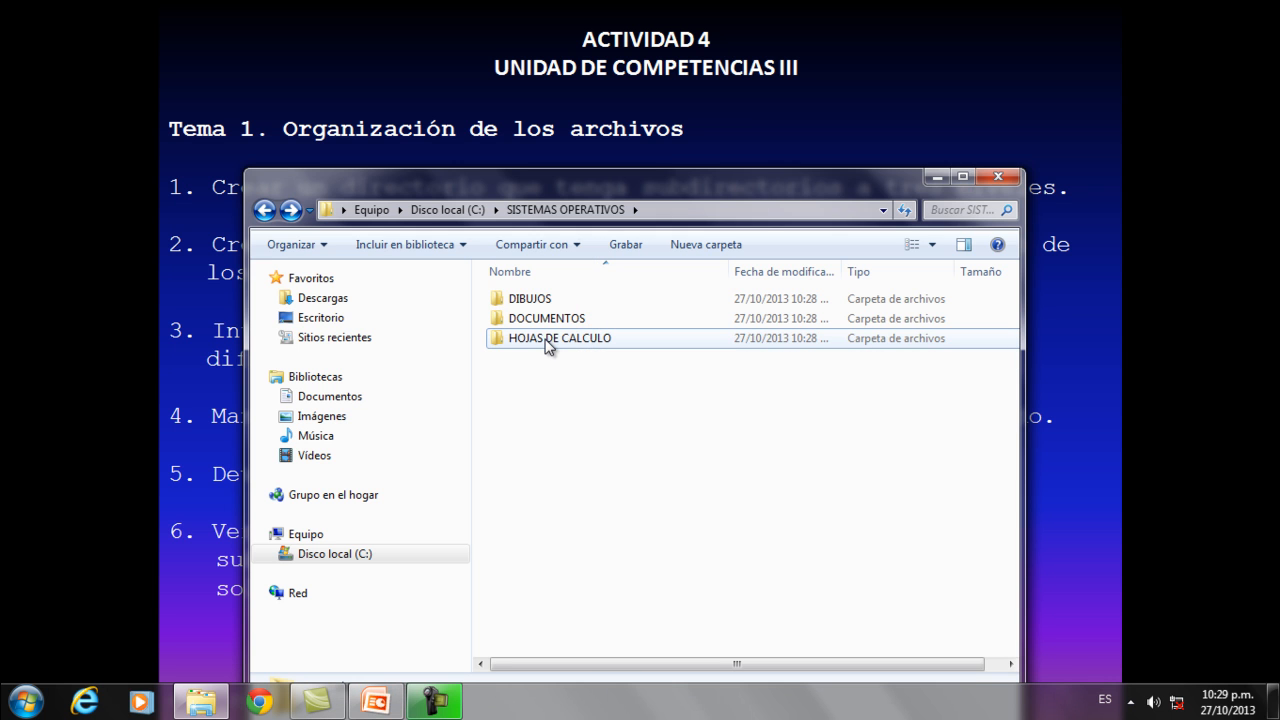
Check the contents of the DIBUJOS, DOCUMENTOS and HOJAS DE CALCULO subfolders, return to SISTEMAS OPERATIVOS, and minimize the window.
{"action": "left_click", "coordinate": [538, 303]}
{"action": "double_click", "coordinate": [538, 300]}
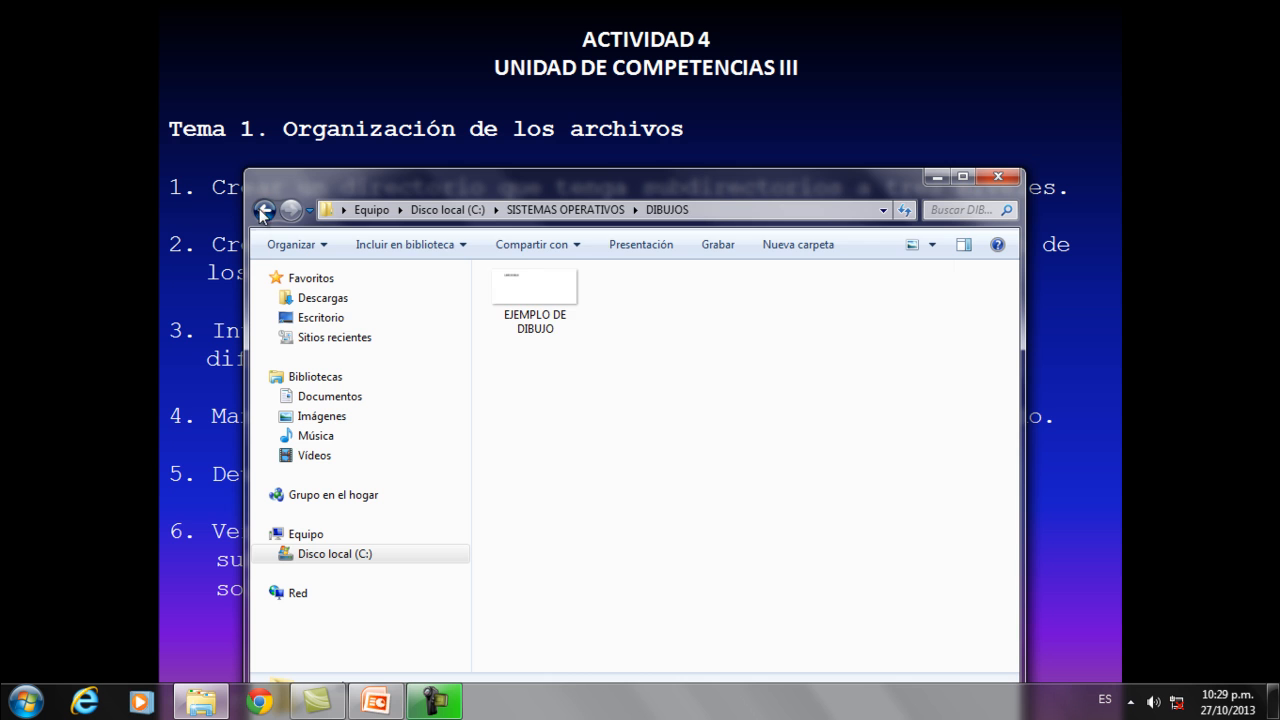
{"action": "left_click", "coordinate": [264, 210]}
{"action": "double_click", "coordinate": [550, 318]}
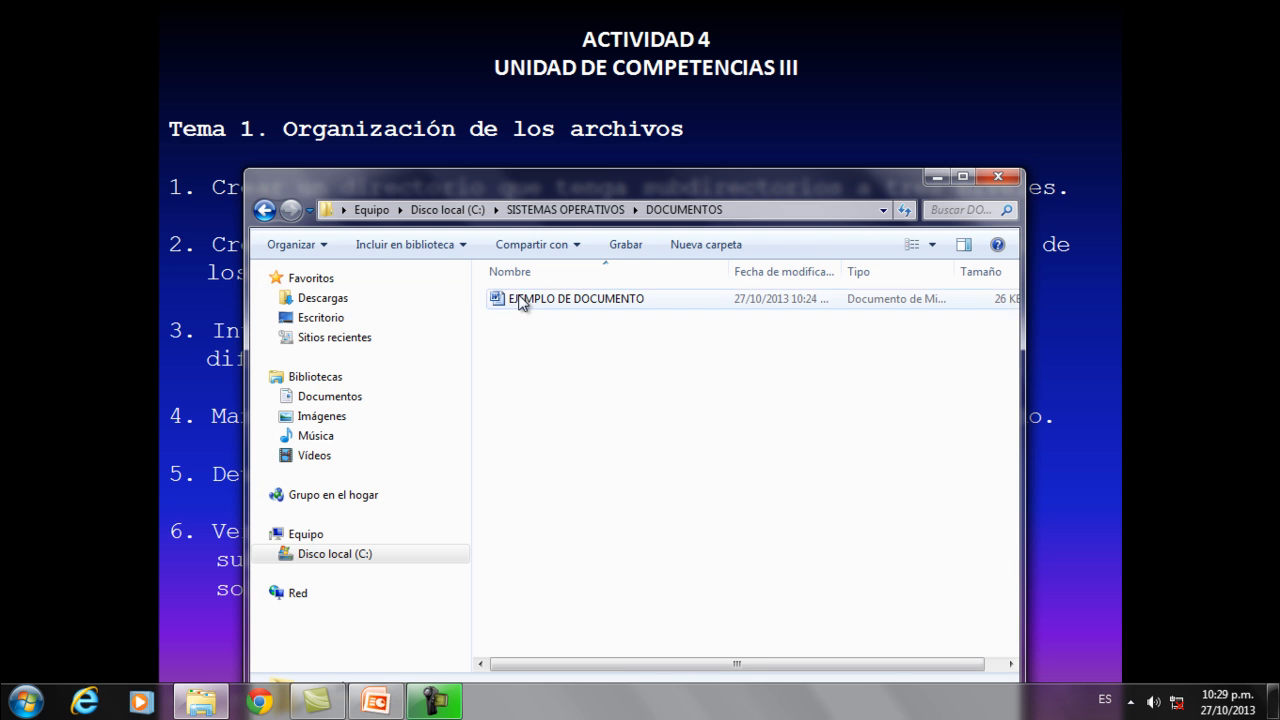
{"action": "left_click", "coordinate": [264, 210]}
{"action": "double_click", "coordinate": [520, 340]}
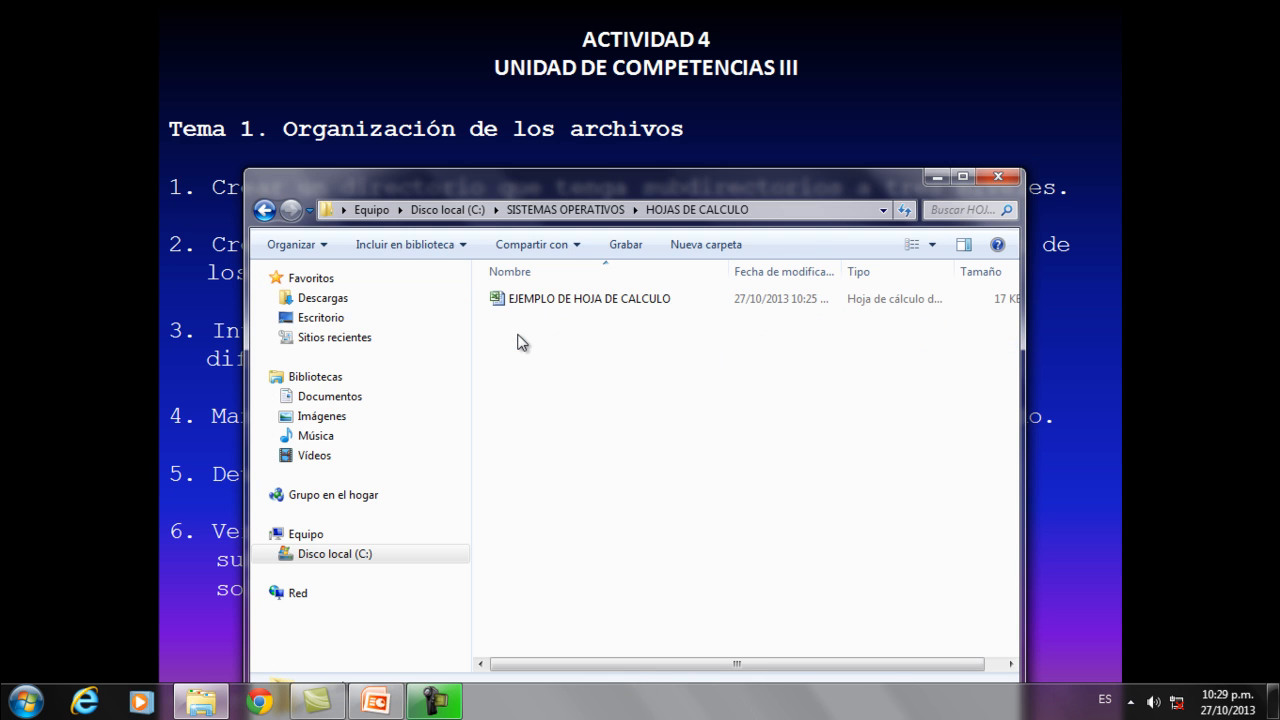
{"action": "left_click", "coordinate": [266, 211]}
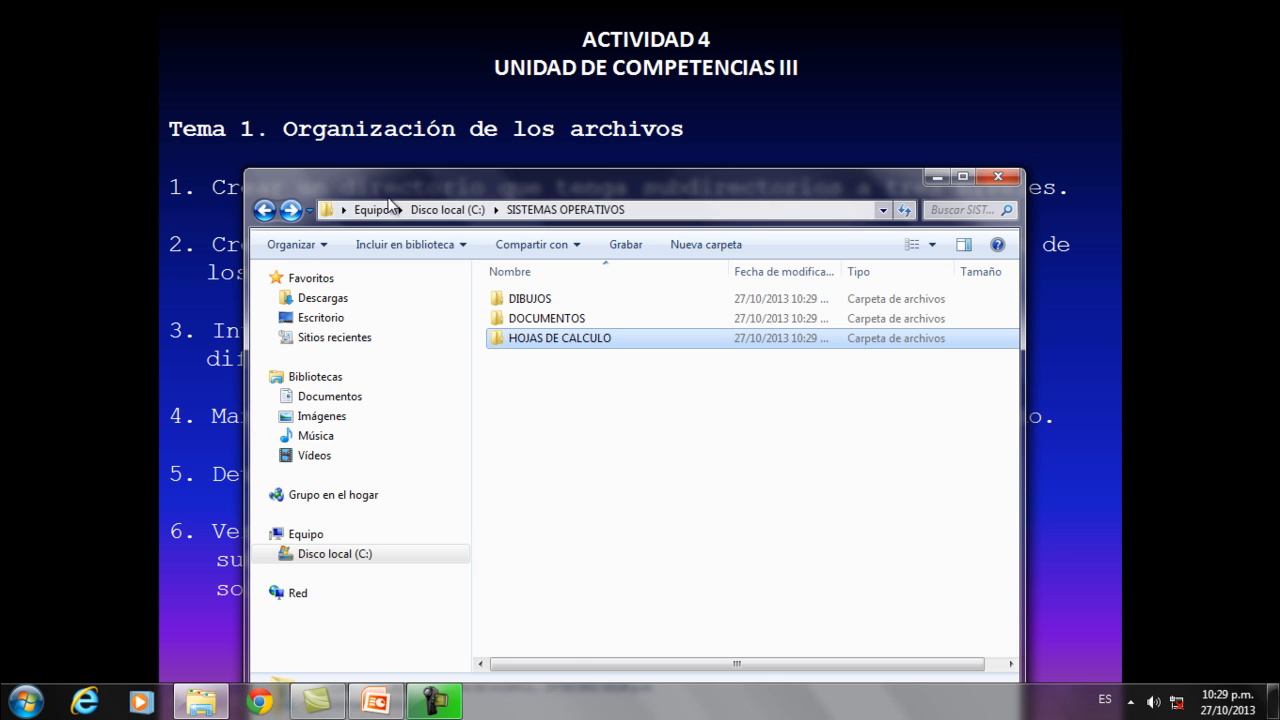
{"action": "left_click", "coordinate": [936, 176]}
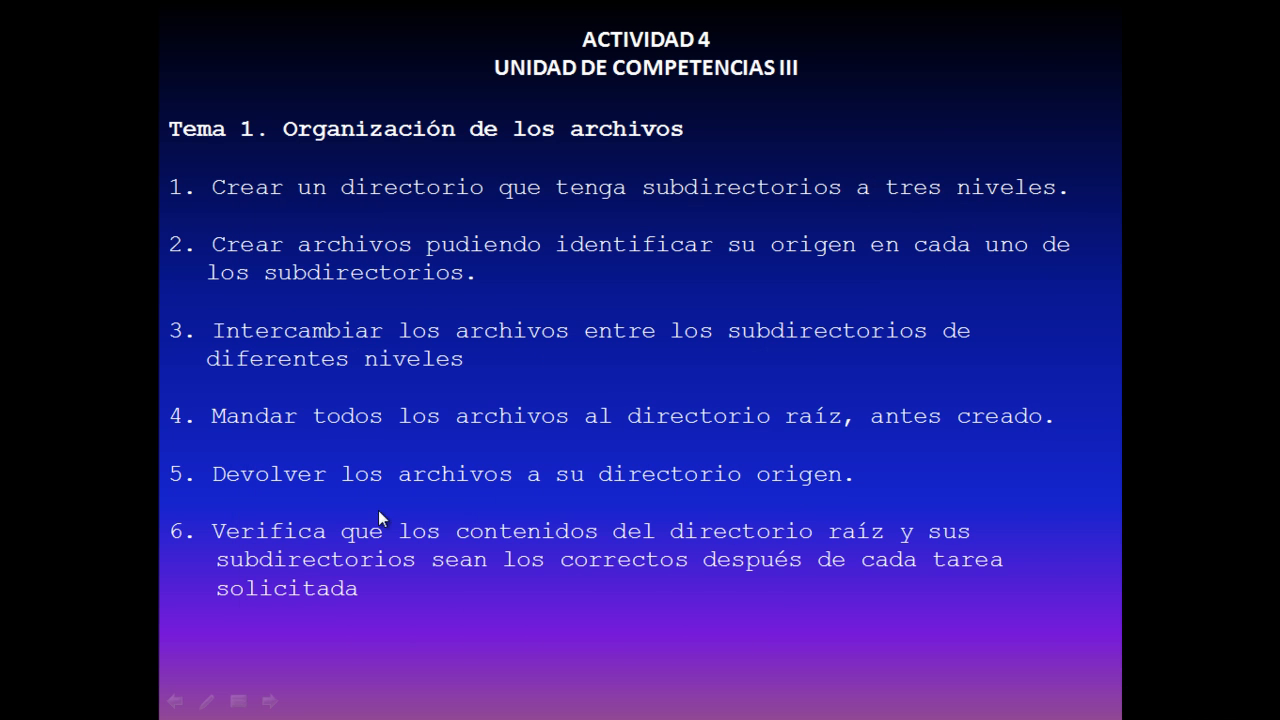